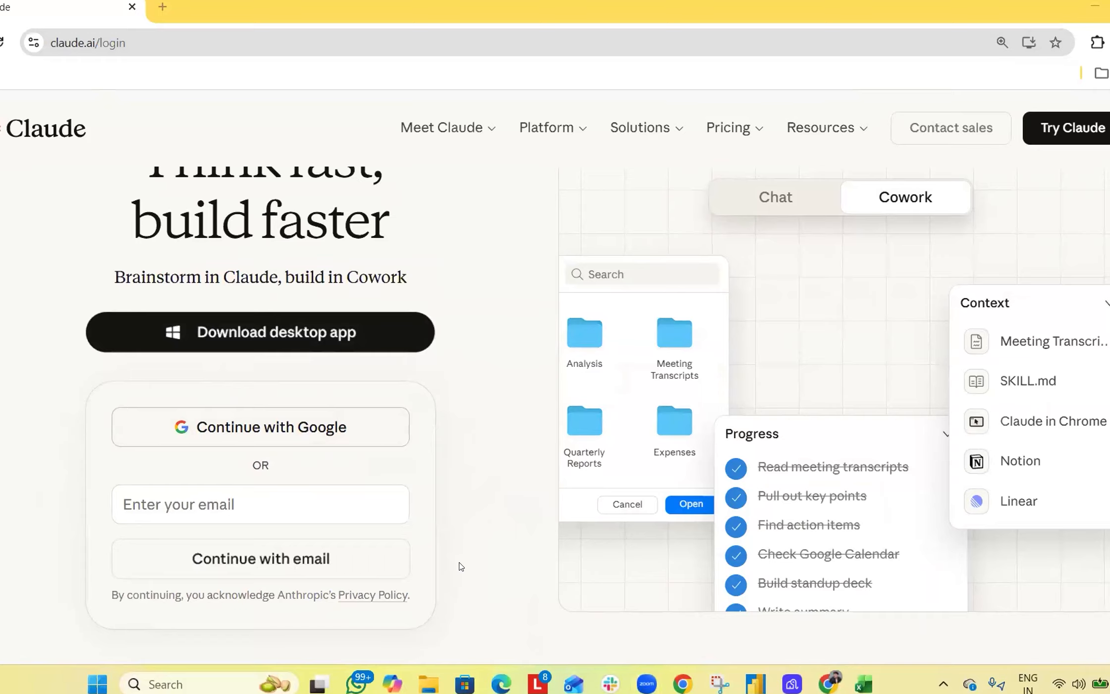
Step: Sign in to Claude with the second listed Google account and approve the sign-in
click(315, 437)
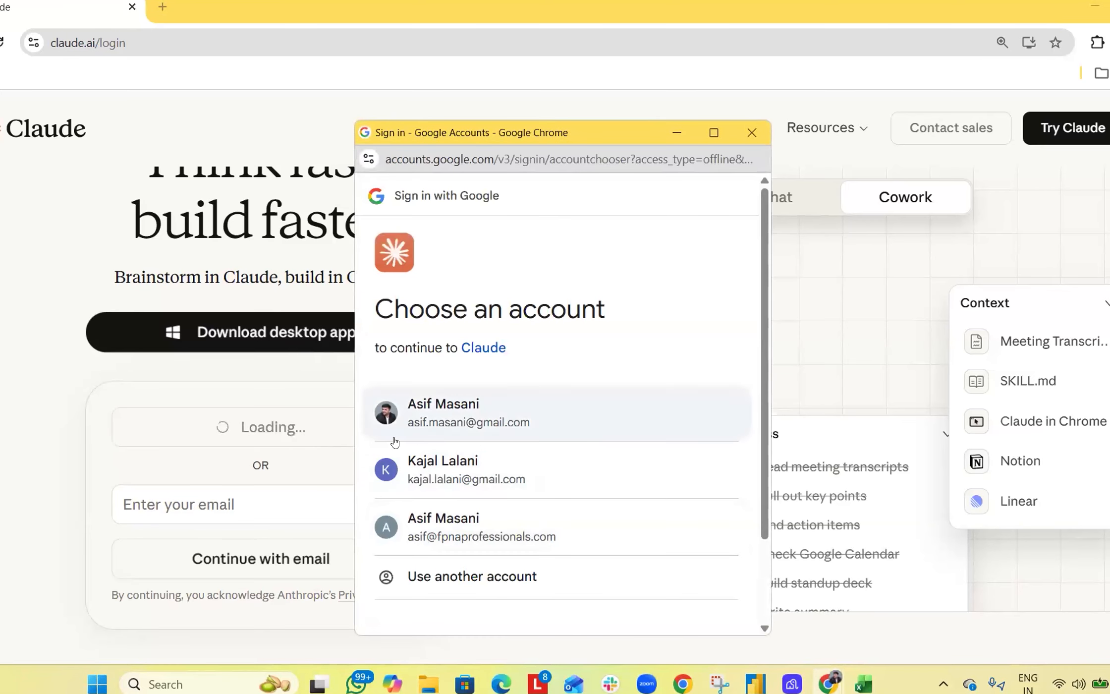
click(455, 472)
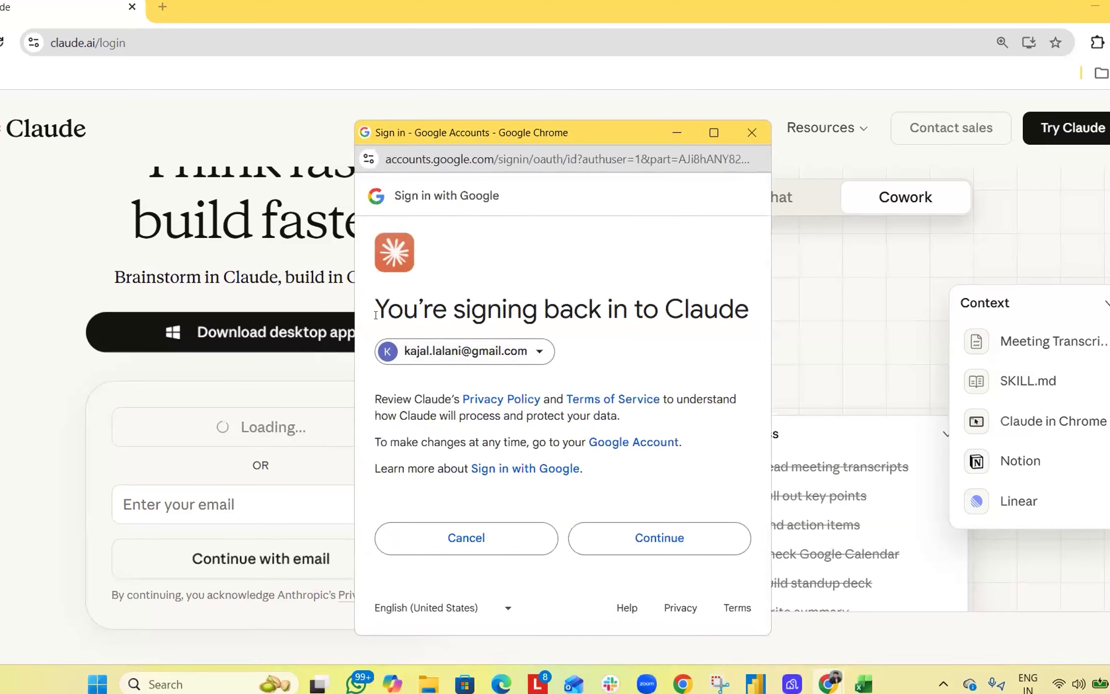
click(605, 537)
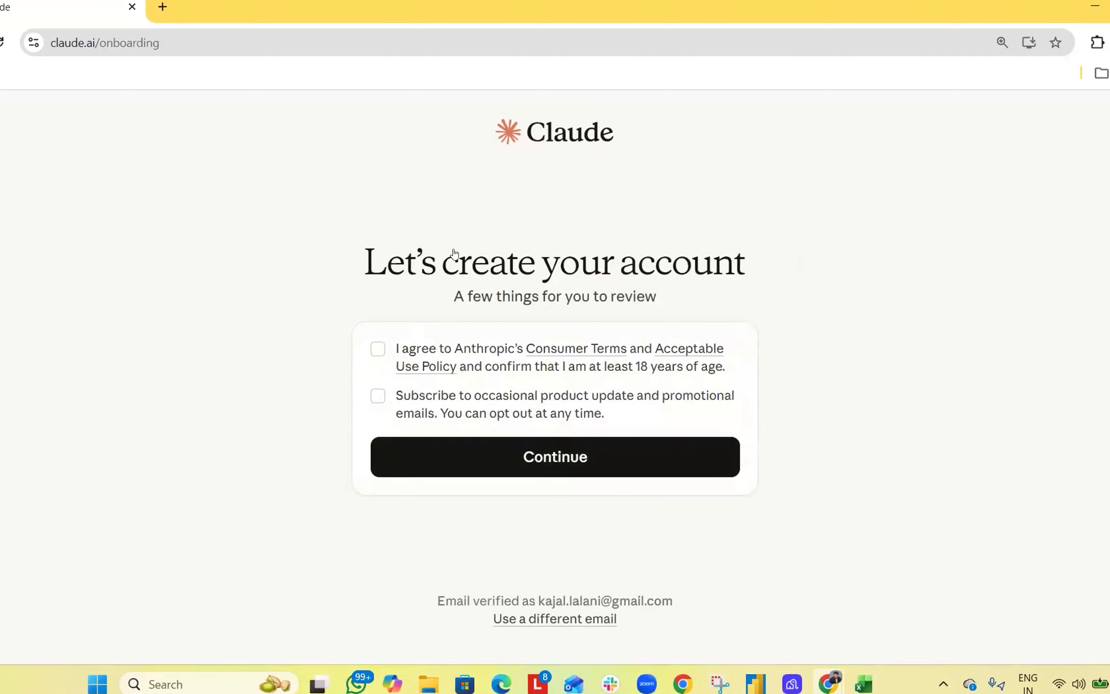
Step: Accept Anthropic's terms and age confirmation, subscribe to product update emails, and continue the account creation
key(ctrl+plus)
key(ctrl+plus)
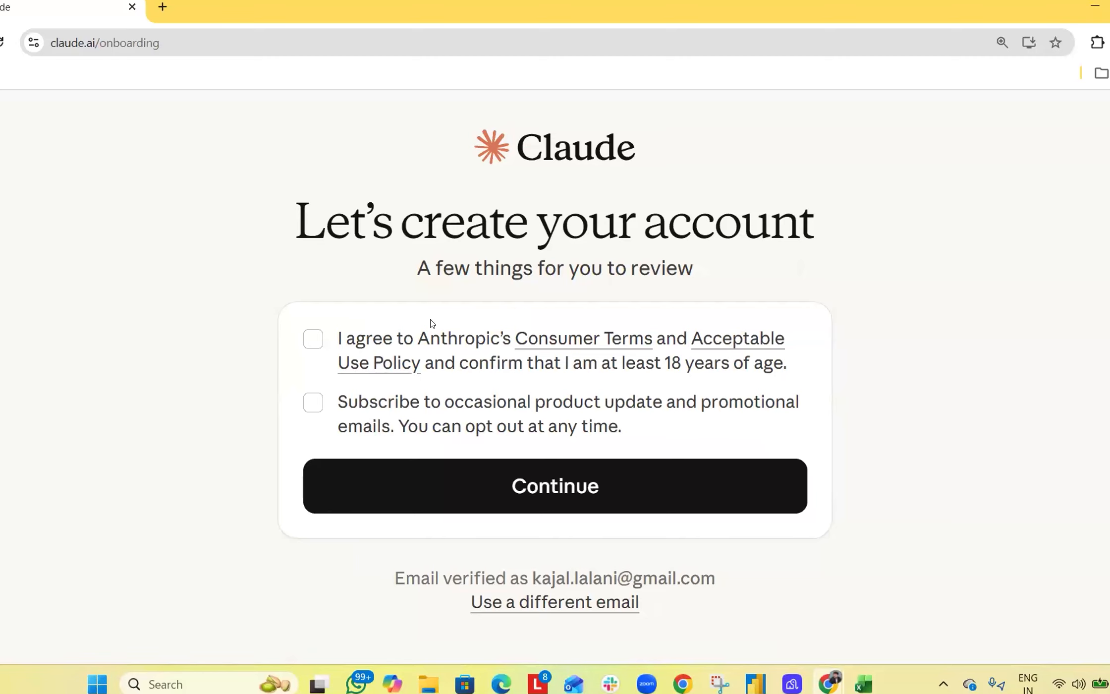
click(312, 341)
click(312, 404)
click(434, 493)
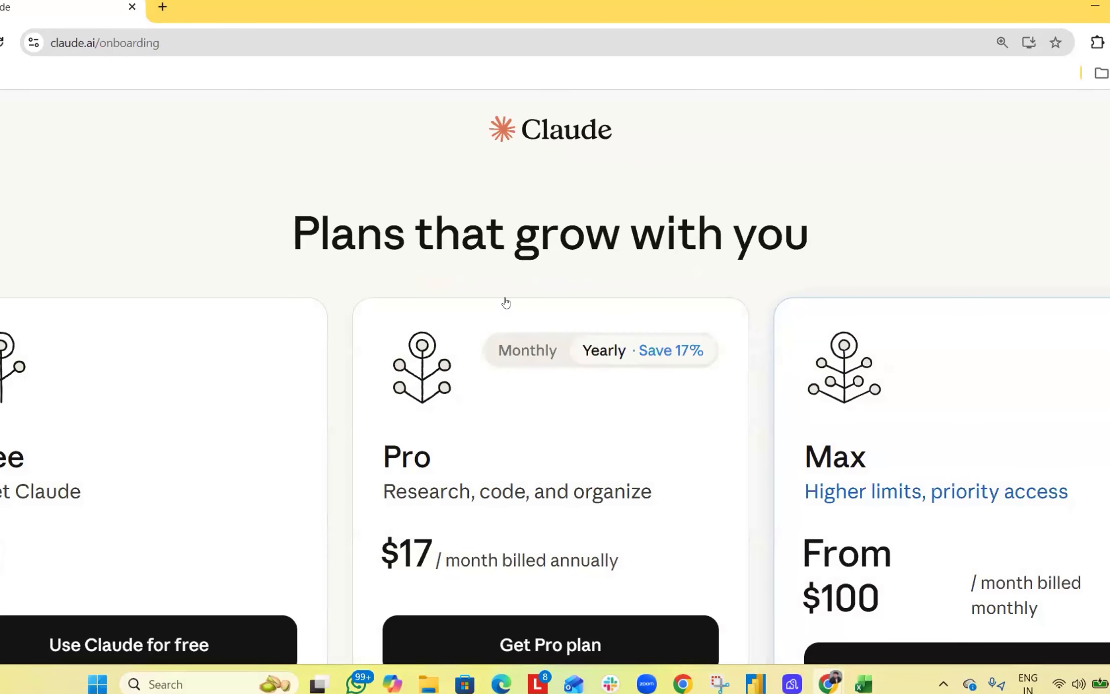
Step: Compare the Pro plan's monthly and yearly pricing, then proceed to checkout for Pro with yearly billing
key(ctrl+minus)
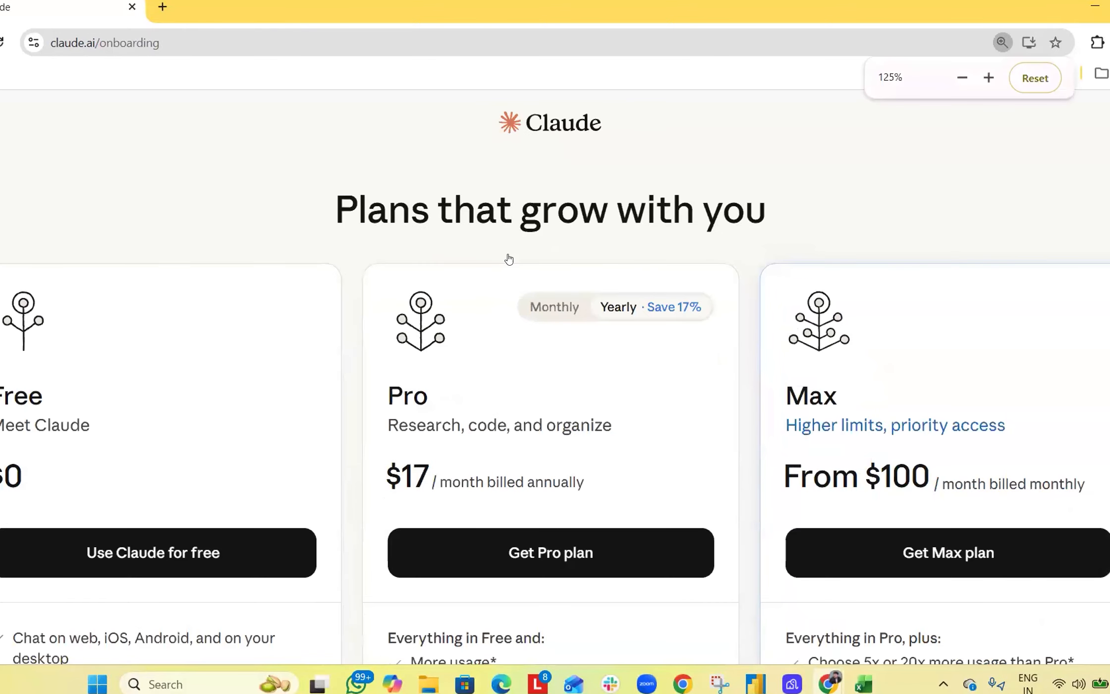
key(ctrl+minus)
key(ctrl+minus)
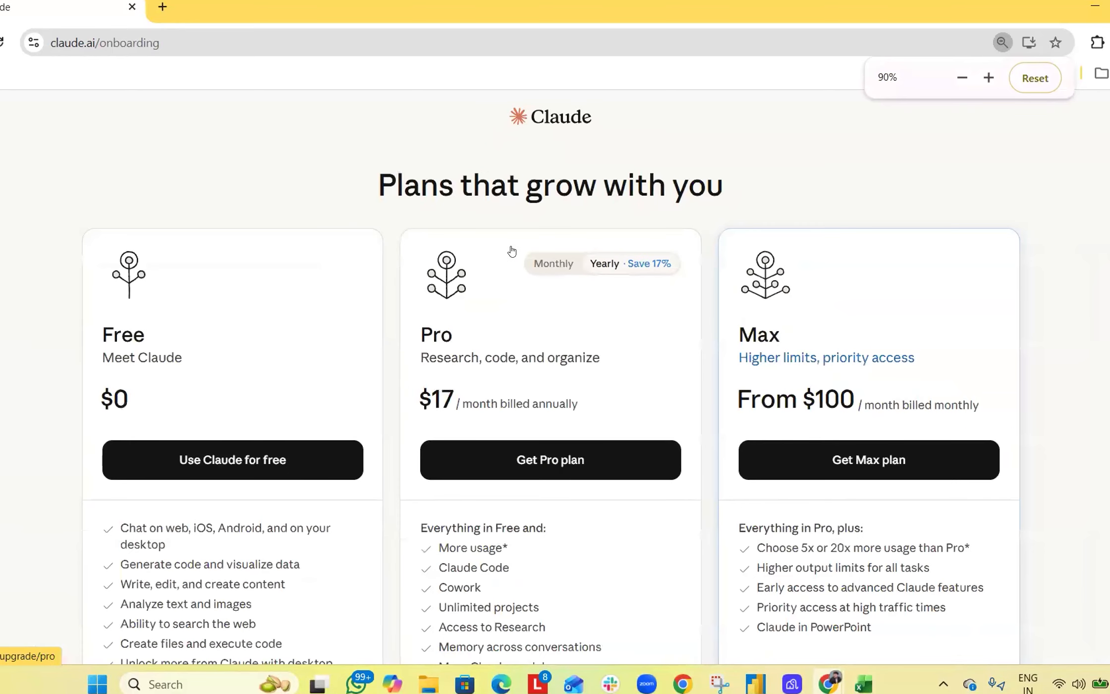
key(ctrl+minus)
scroll(329, 399, down, 1)
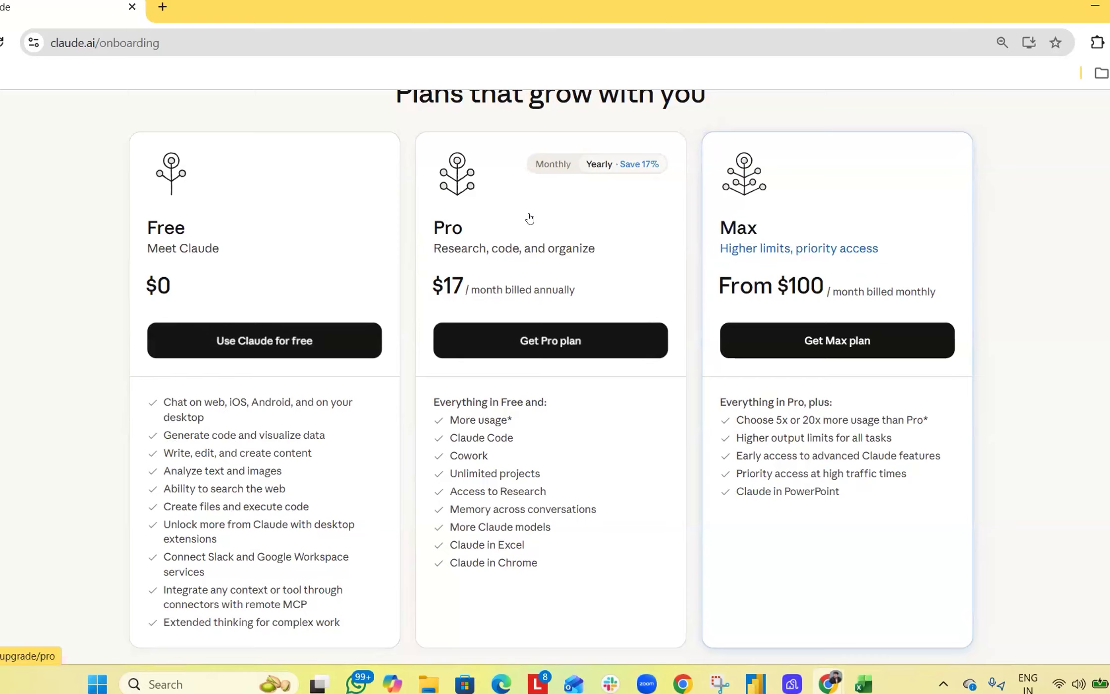
click(562, 168)
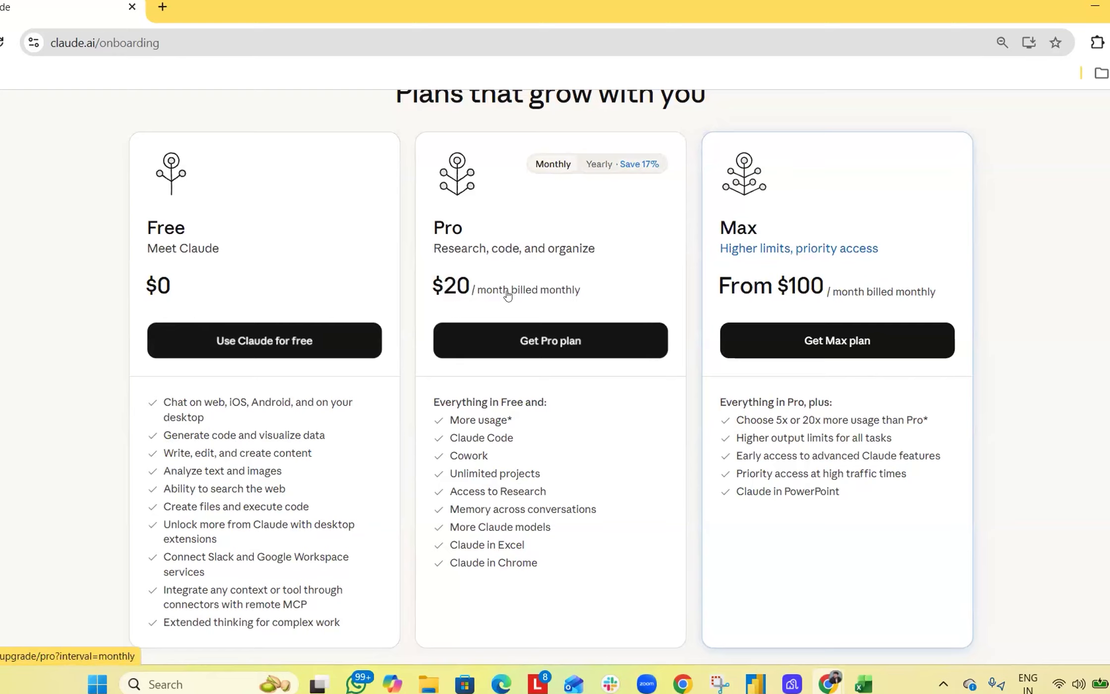
click(596, 171)
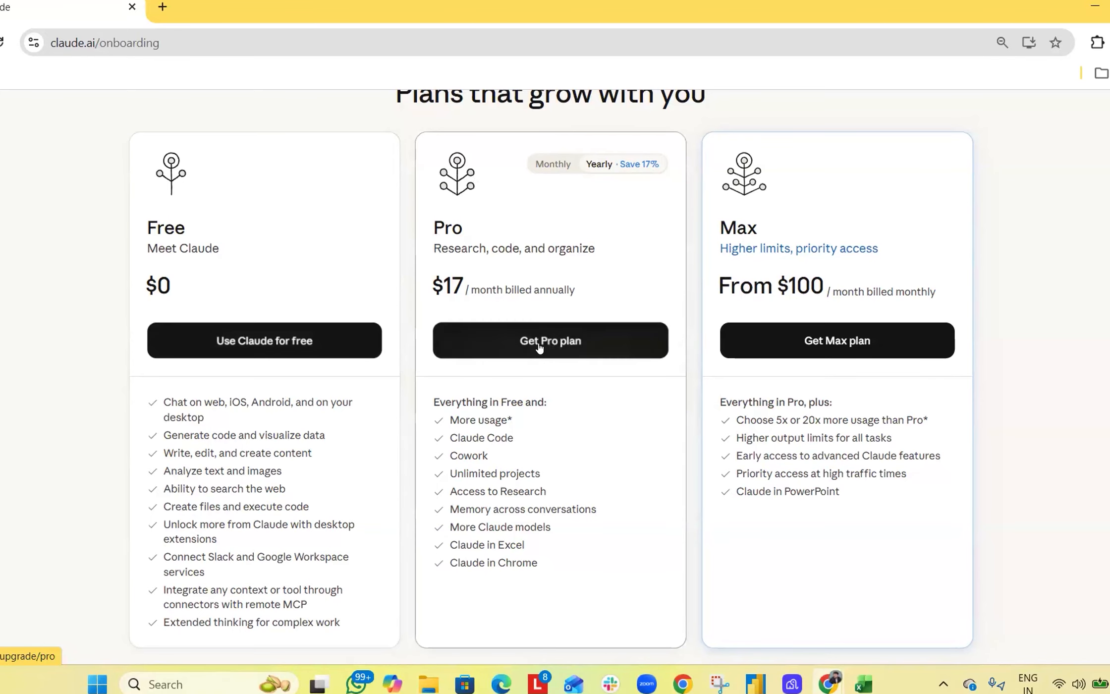
click(603, 338)
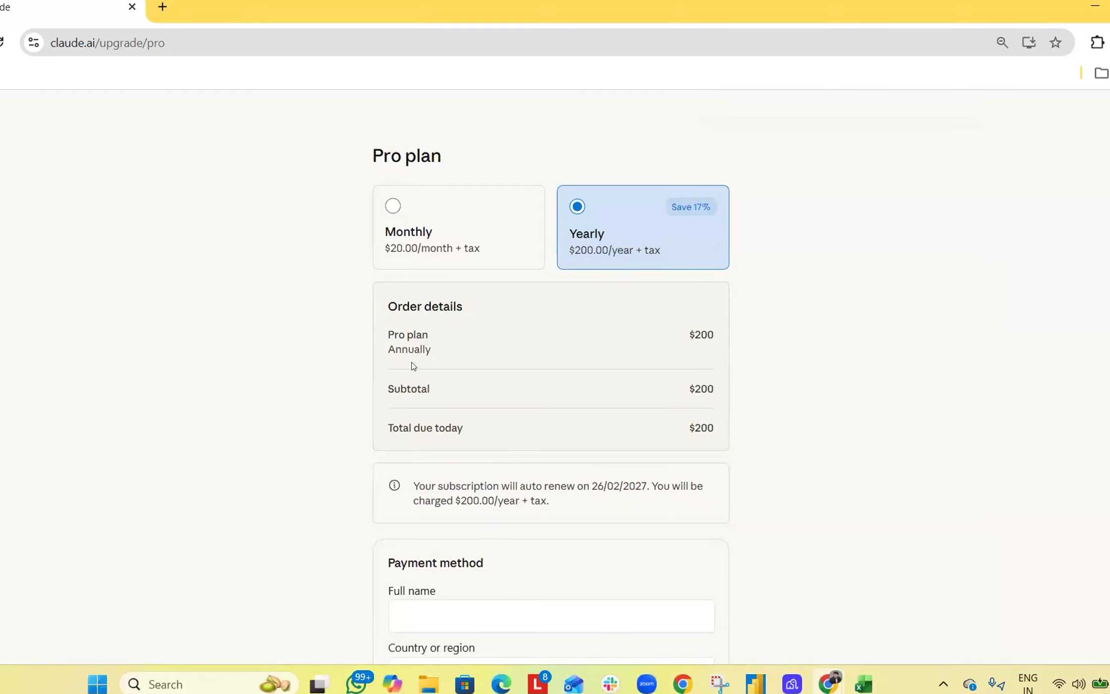
Step: Switch to the blank Excel workbook, maximize it, and remove the existing Claude add-in
mouse_move(863, 683)
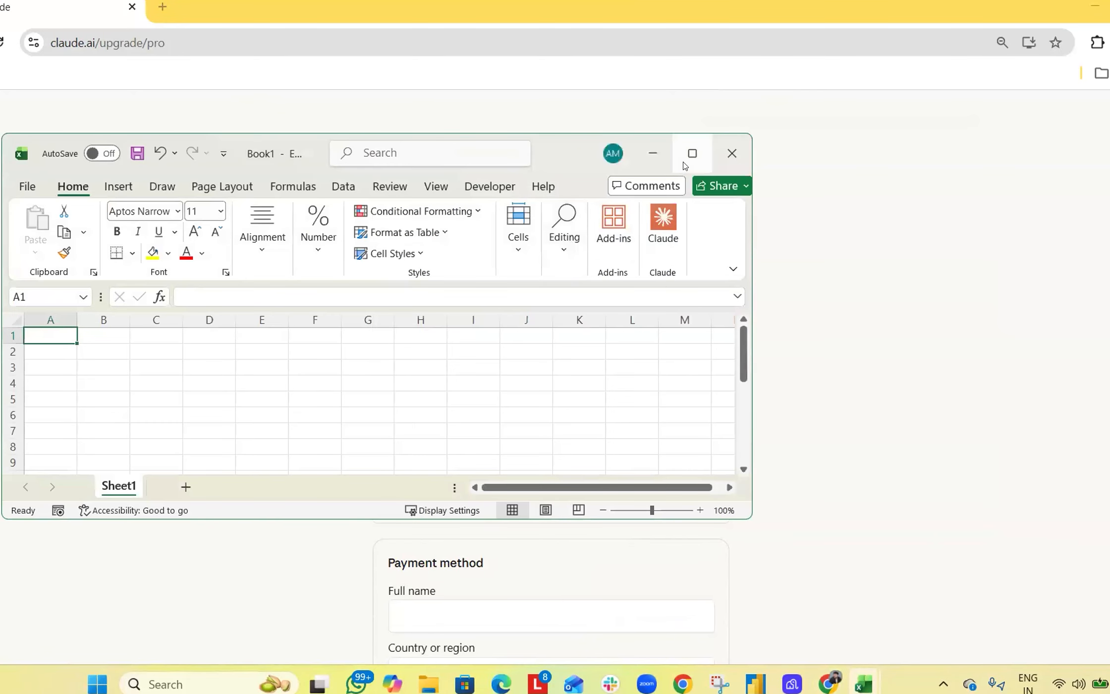
click(683, 161)
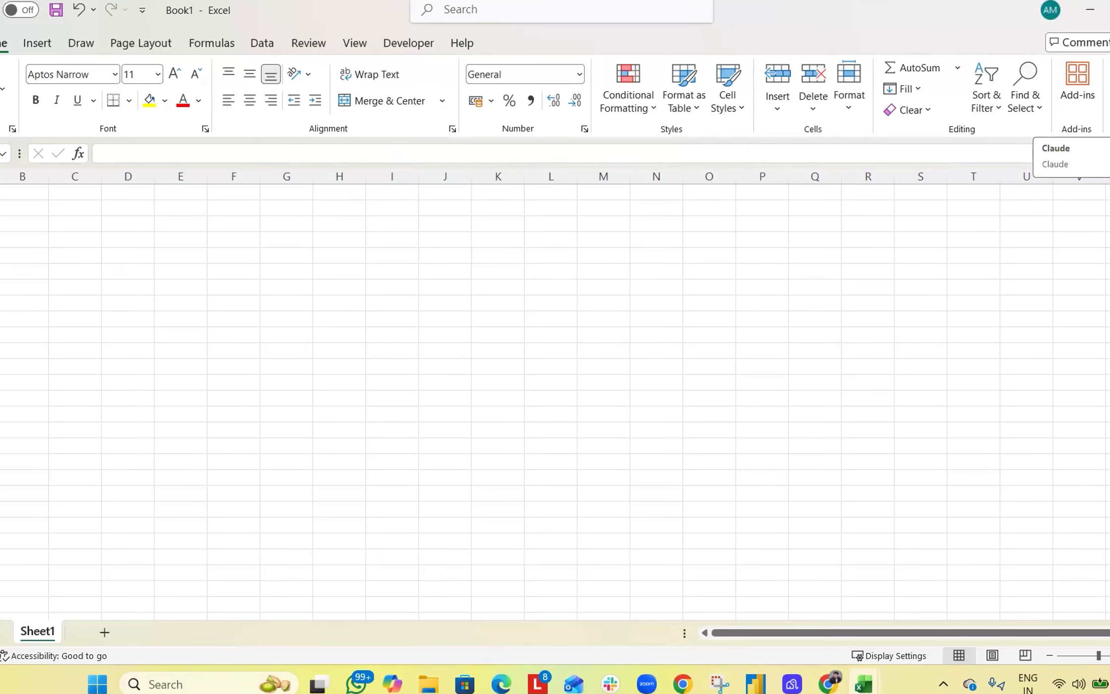
right_click(1108, 110)
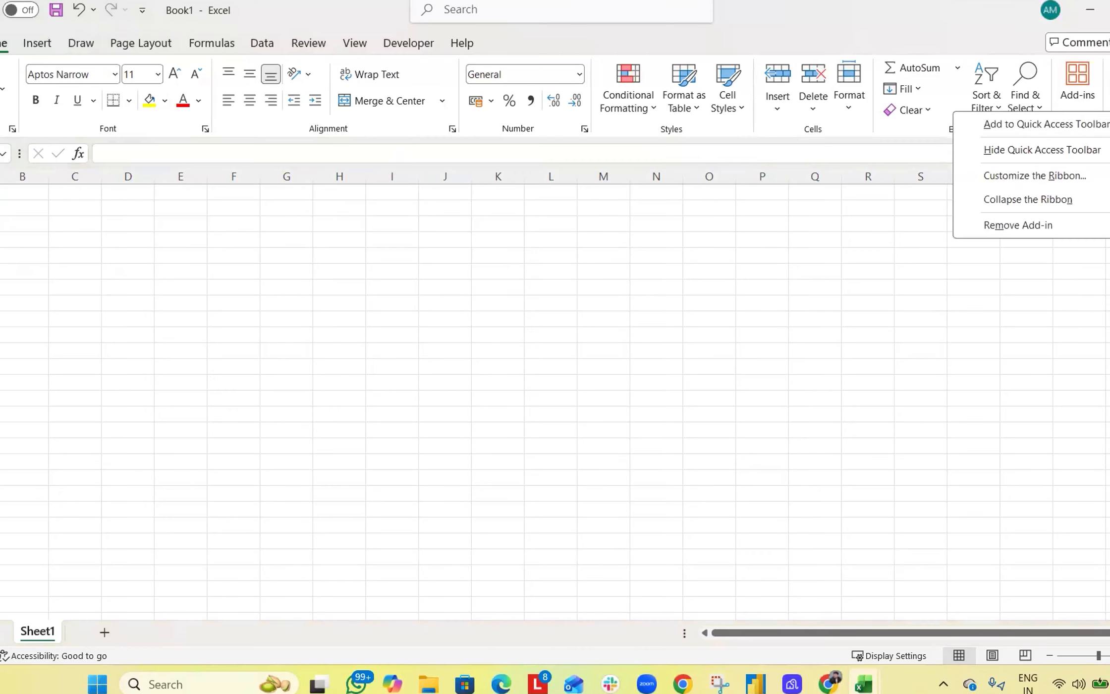
click(1037, 226)
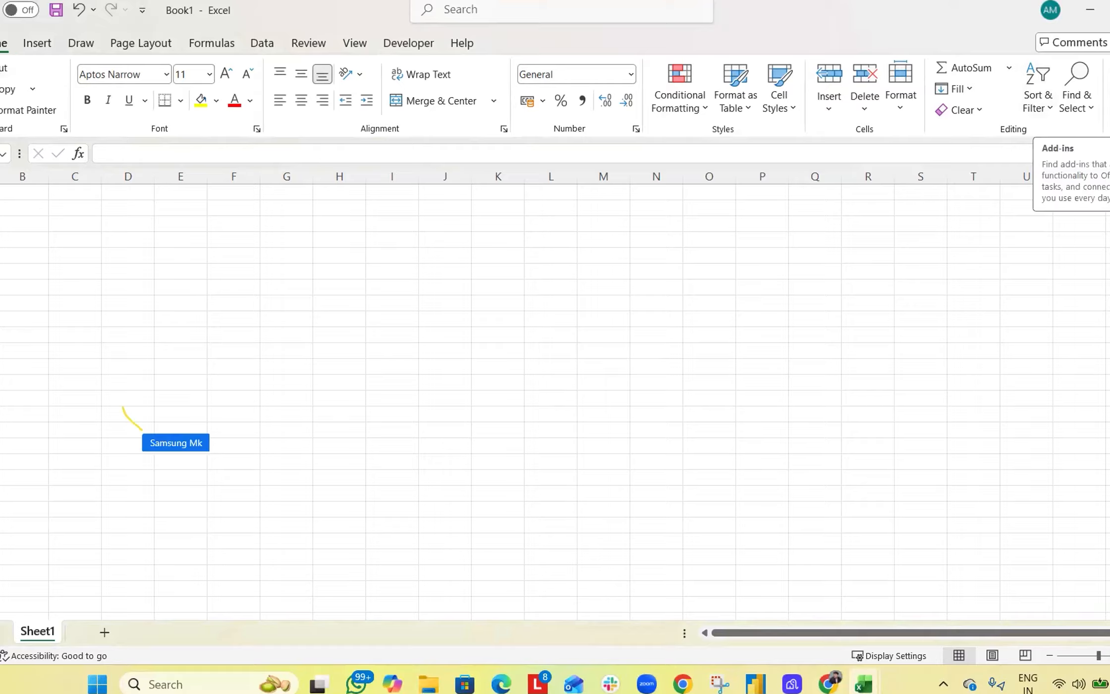
Step: Search the Excel add-ins for "Claude" and add Claude by Anthropic in Excel
click(1109, 87)
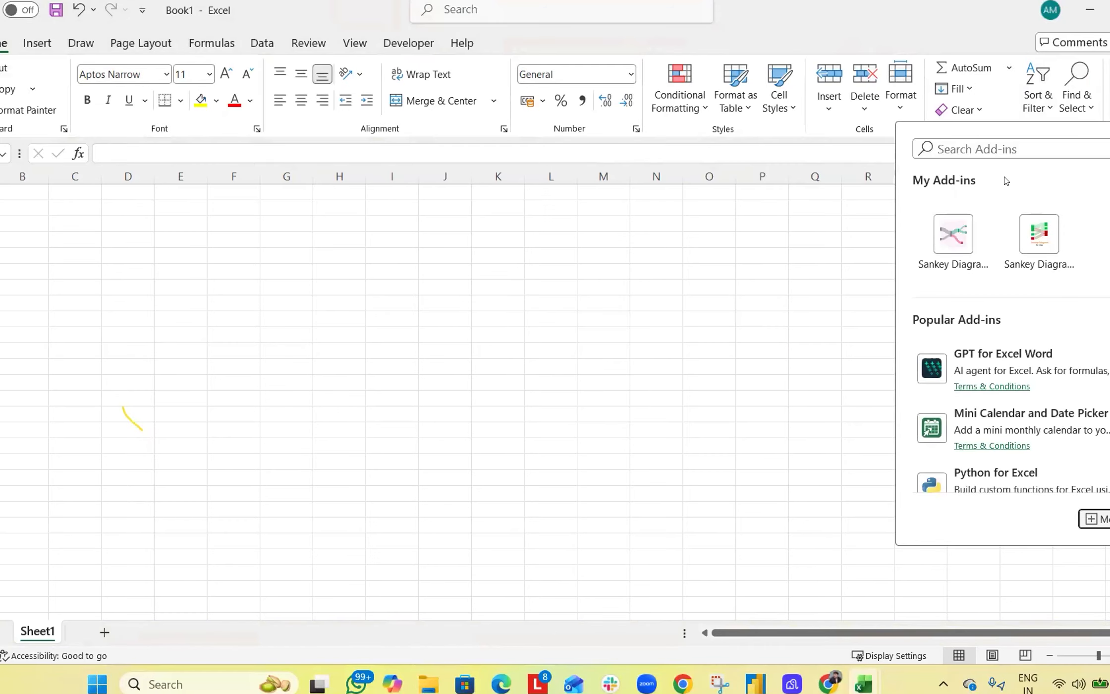
click(1007, 139)
text(Claude)
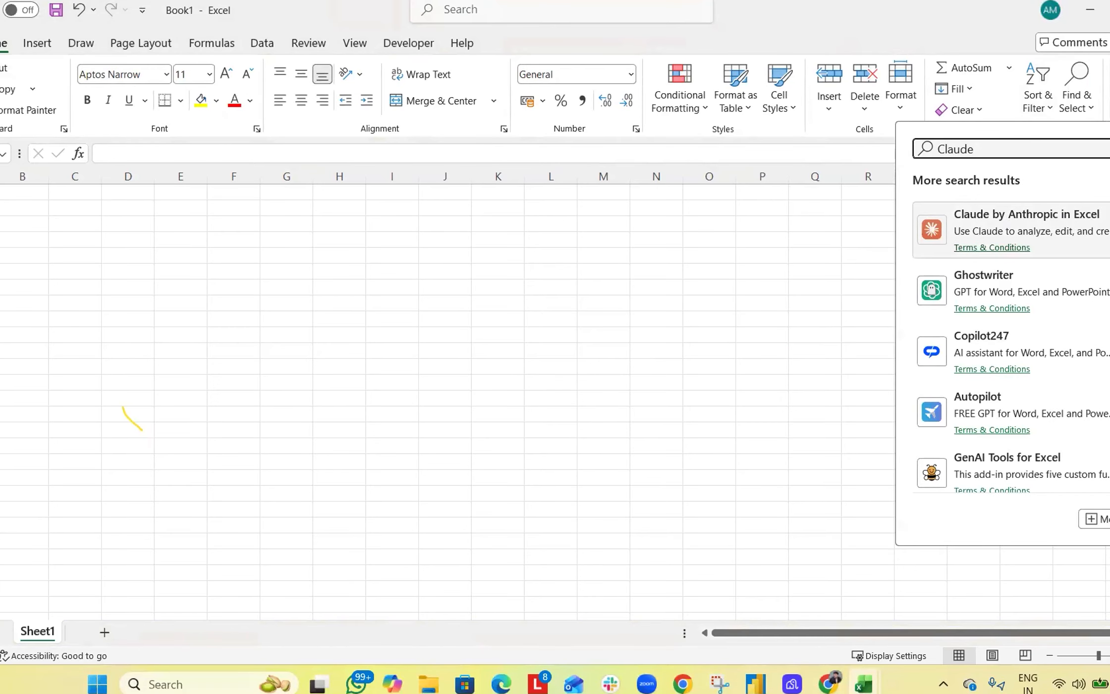
click(1102, 243)
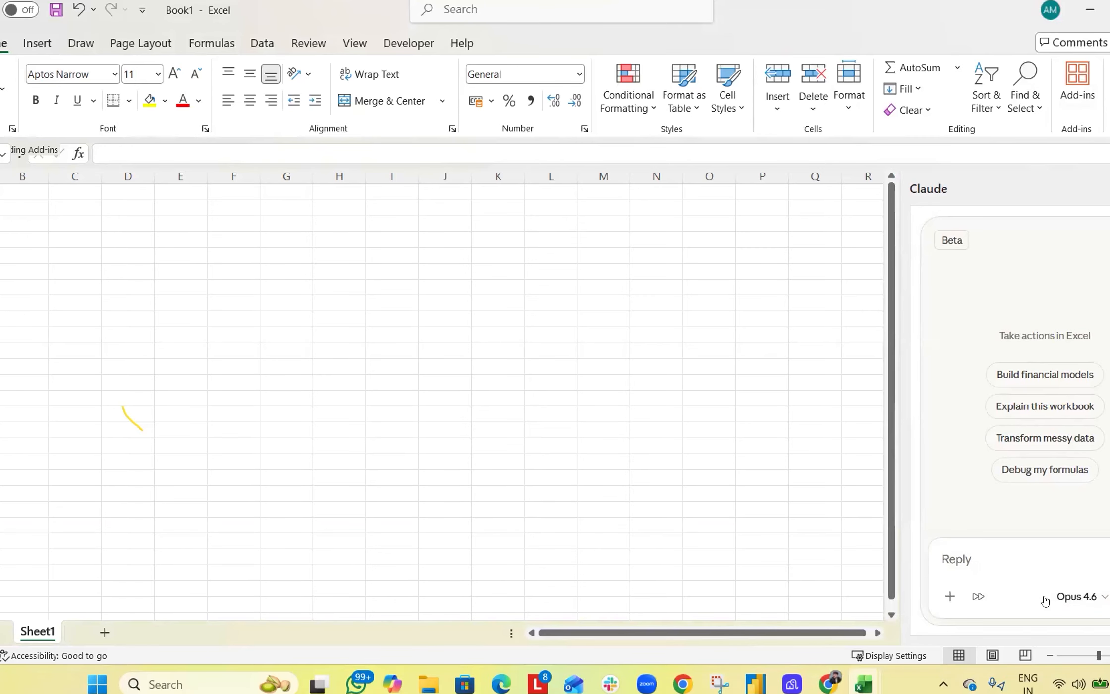
Step: Widen the Claude pane beside the worksheet and enlarge its contents for readability
drag(901, 425, 850, 425)
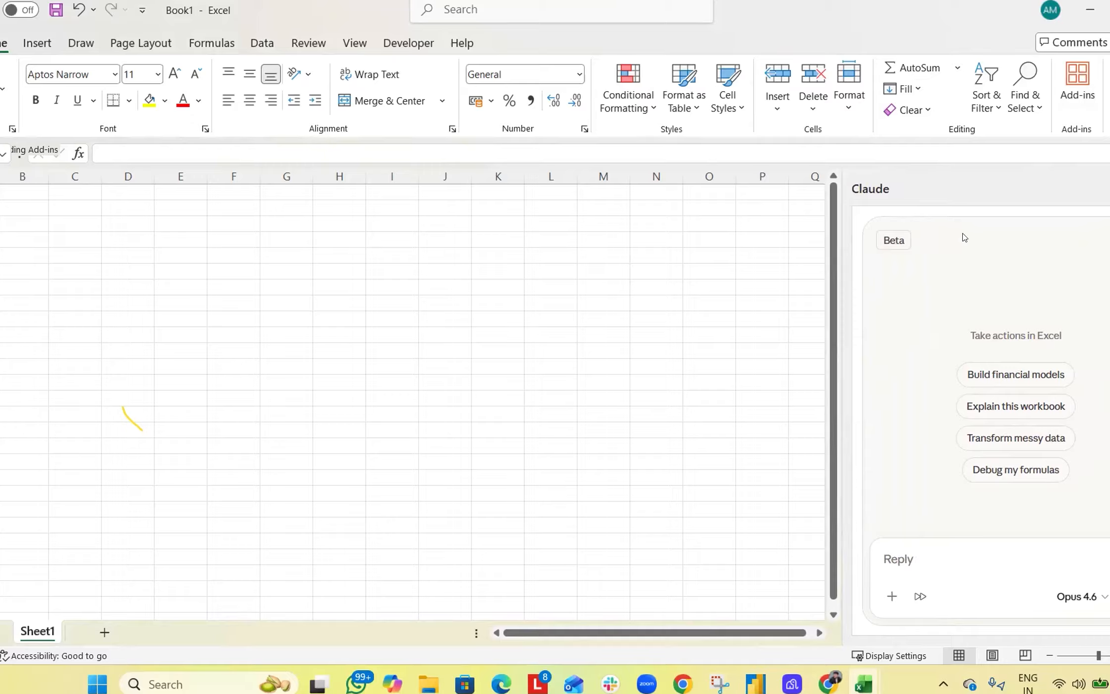
drag(839, 408, 676, 397)
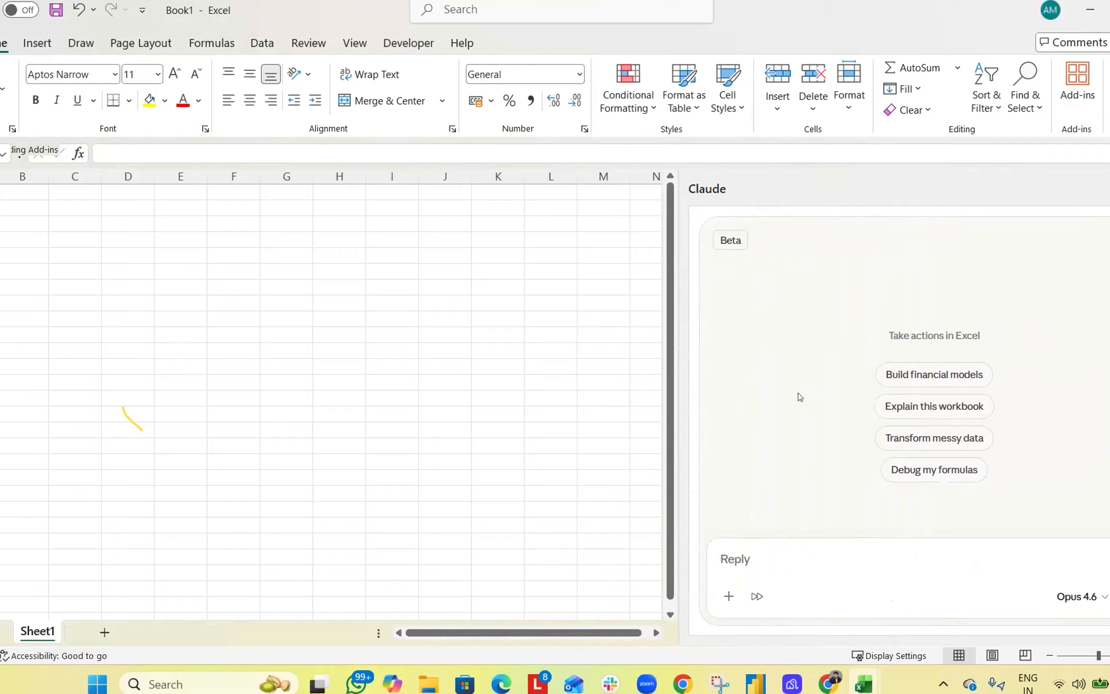
scroll(860, 430, up, 3)
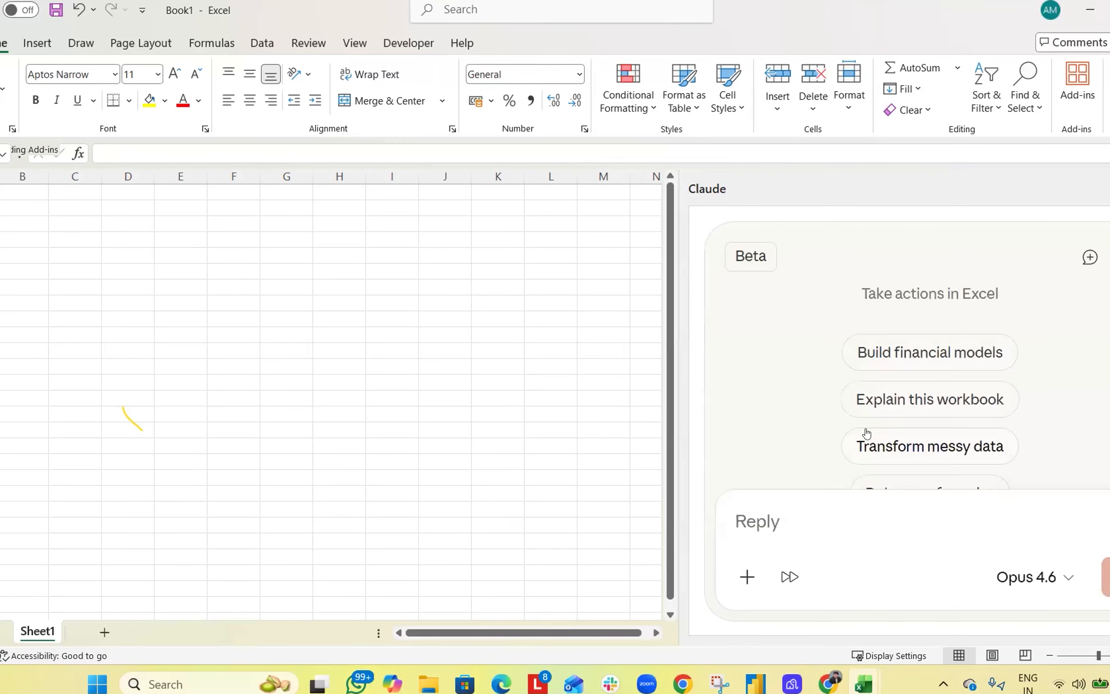
scroll(866, 435, up, 1)
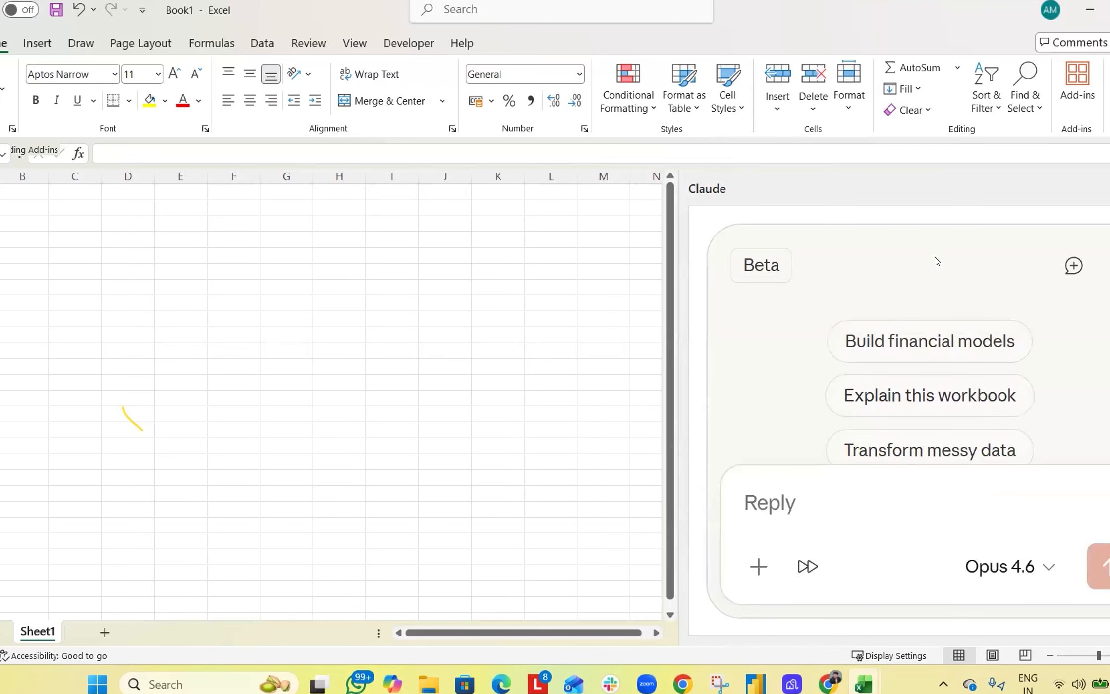
scroll(937, 317, down, 1)
scroll(937, 332, up, 1)
scroll(989, 403, down, 1)
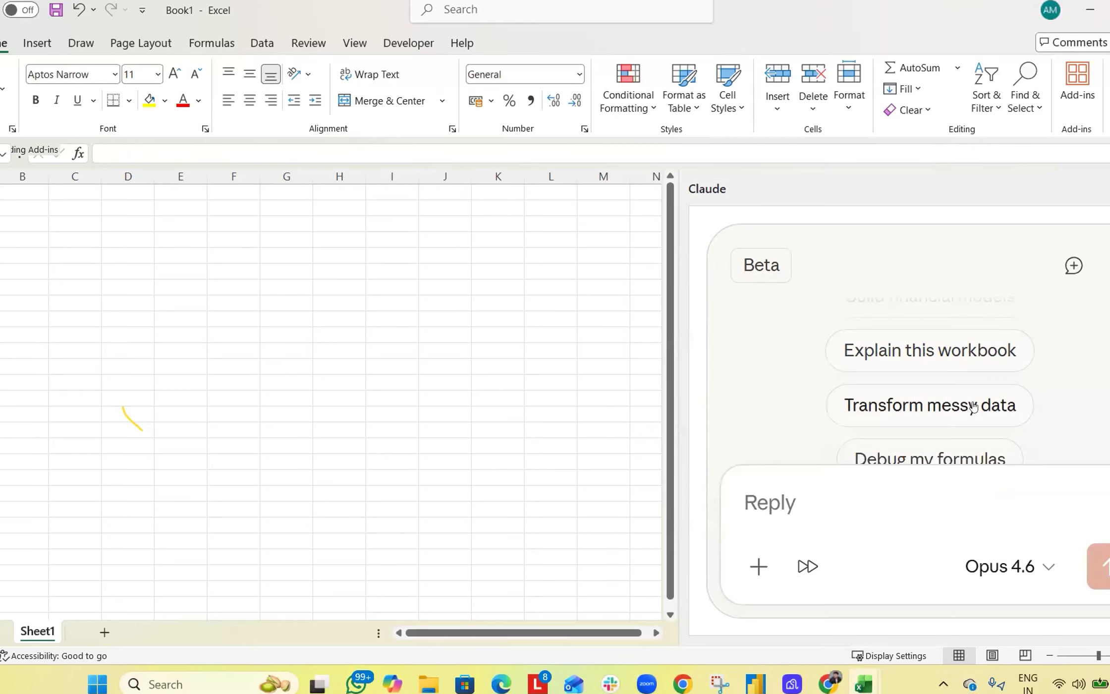
scroll(925, 380, up, 1)
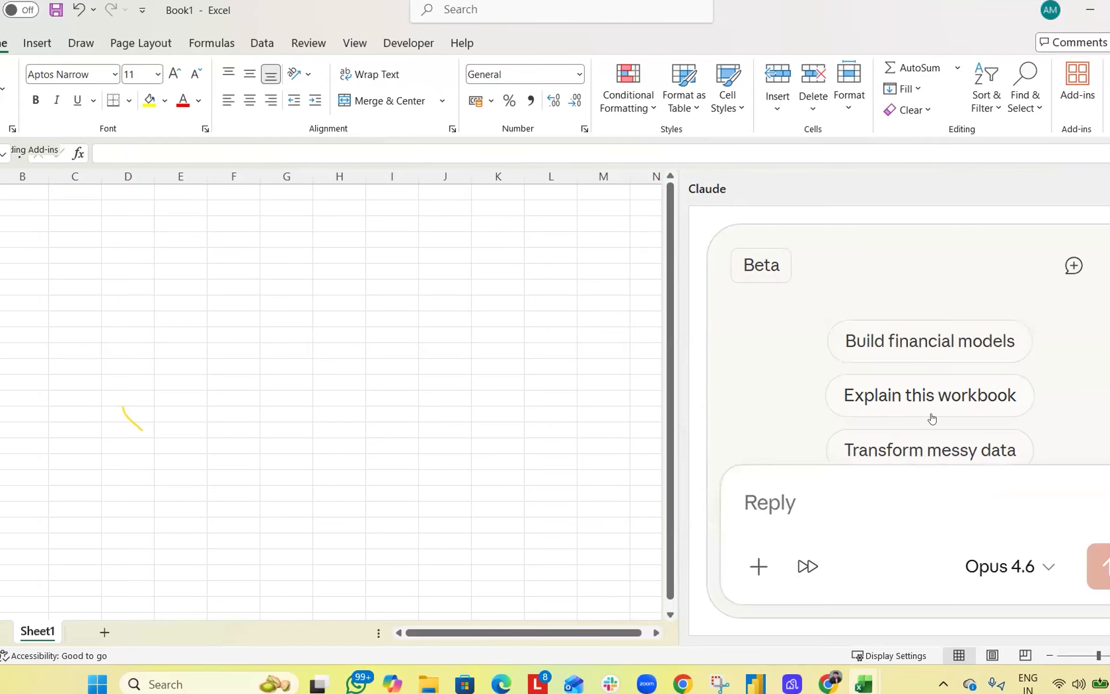
scroll(925, 382, down, 1)
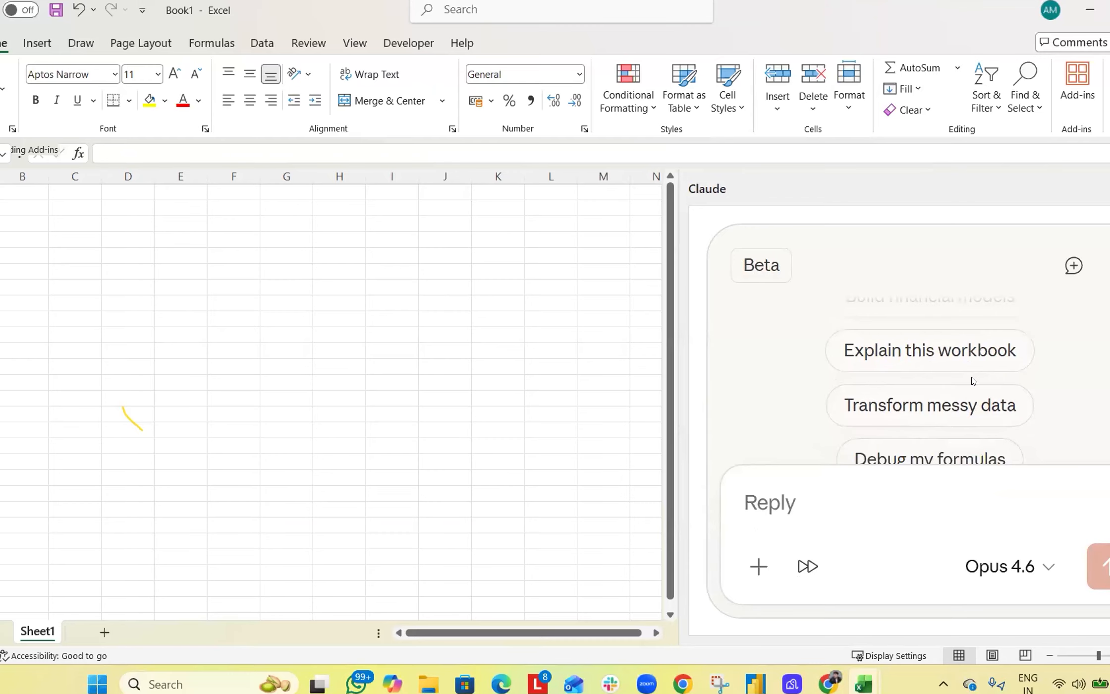
Step: Choose Opus 4.6 as Claude's model and look at the pane's settings and logout options
click(946, 498)
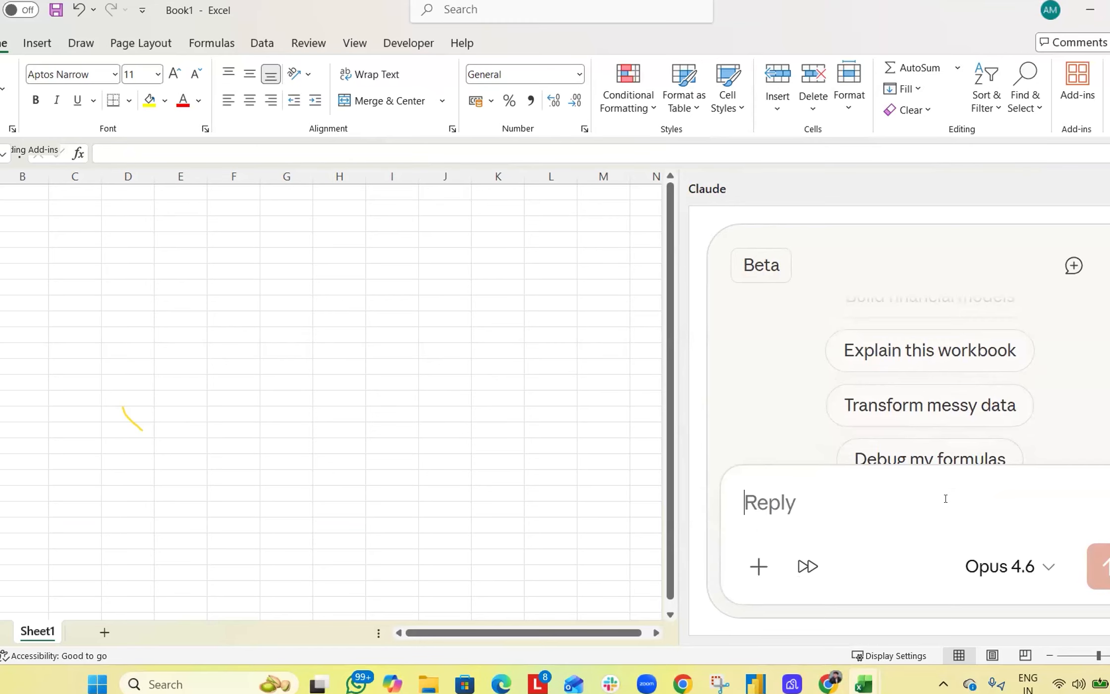
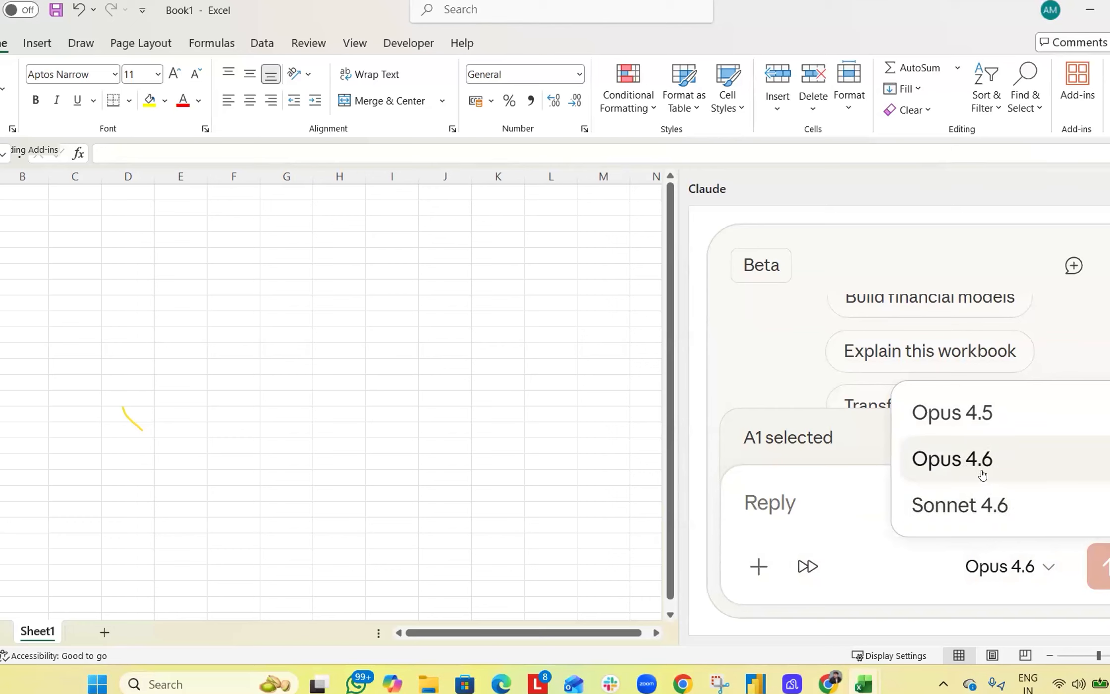
click(973, 463)
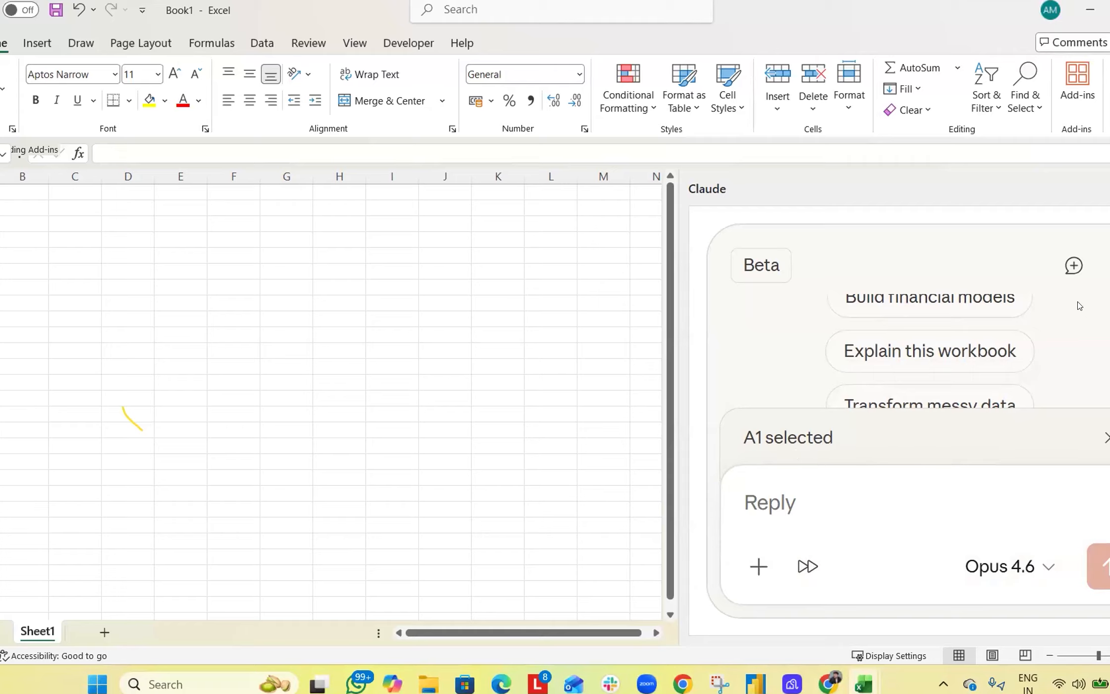
click(1107, 266)
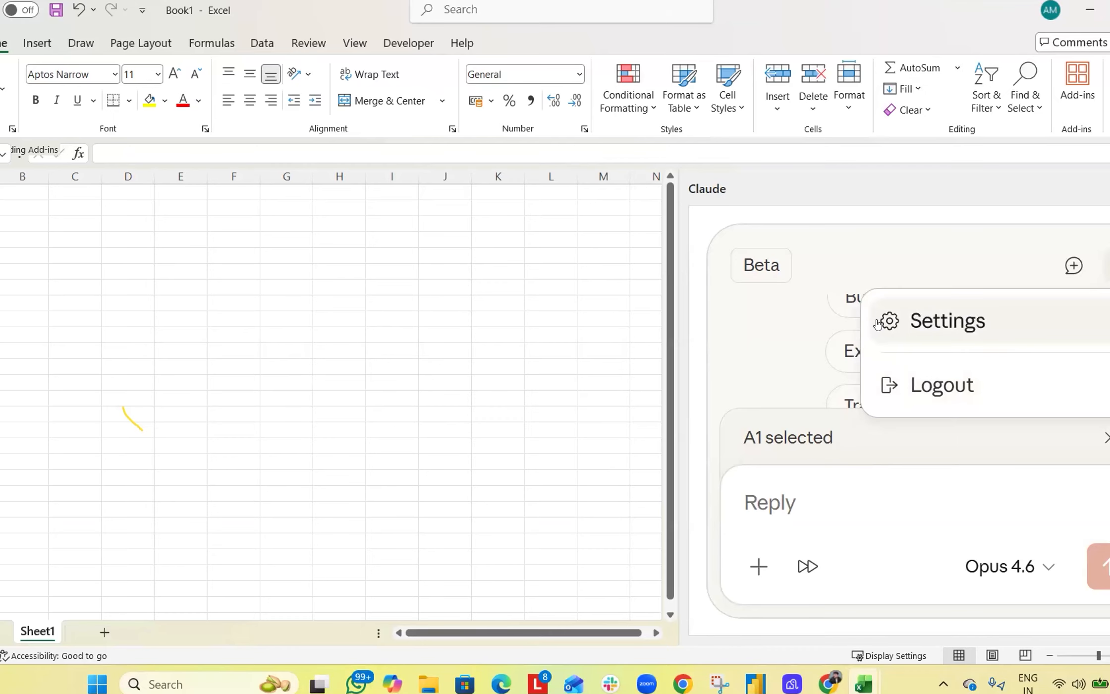
click(900, 265)
scroll(936, 367, up, 1)
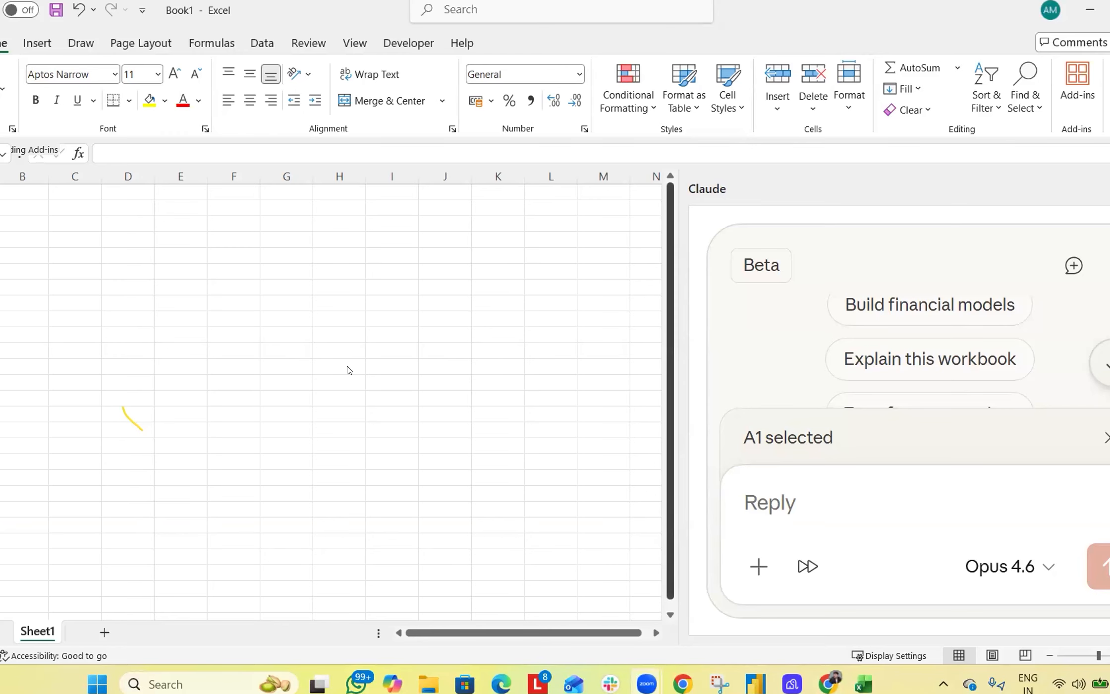
Step: Select cell H11 and begin Claude's prompt with "Create a 3 statement financial model for a new college setup"
click(334, 357)
ctrl+scroll(573, 417, down, 3)
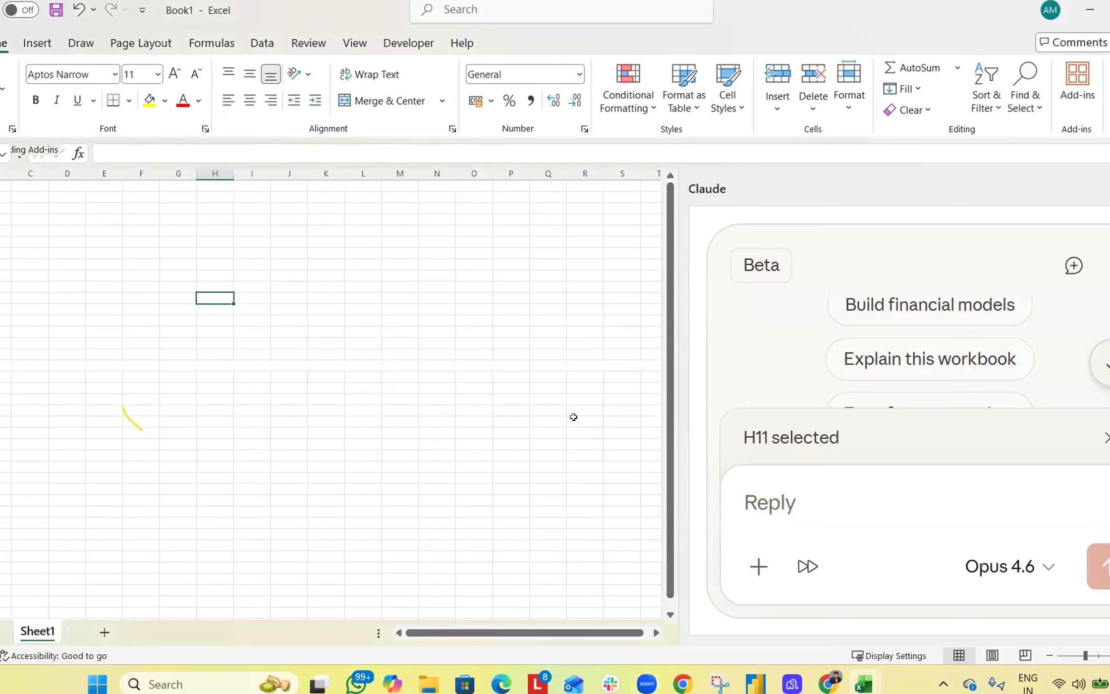
click(890, 497)
text(Create)
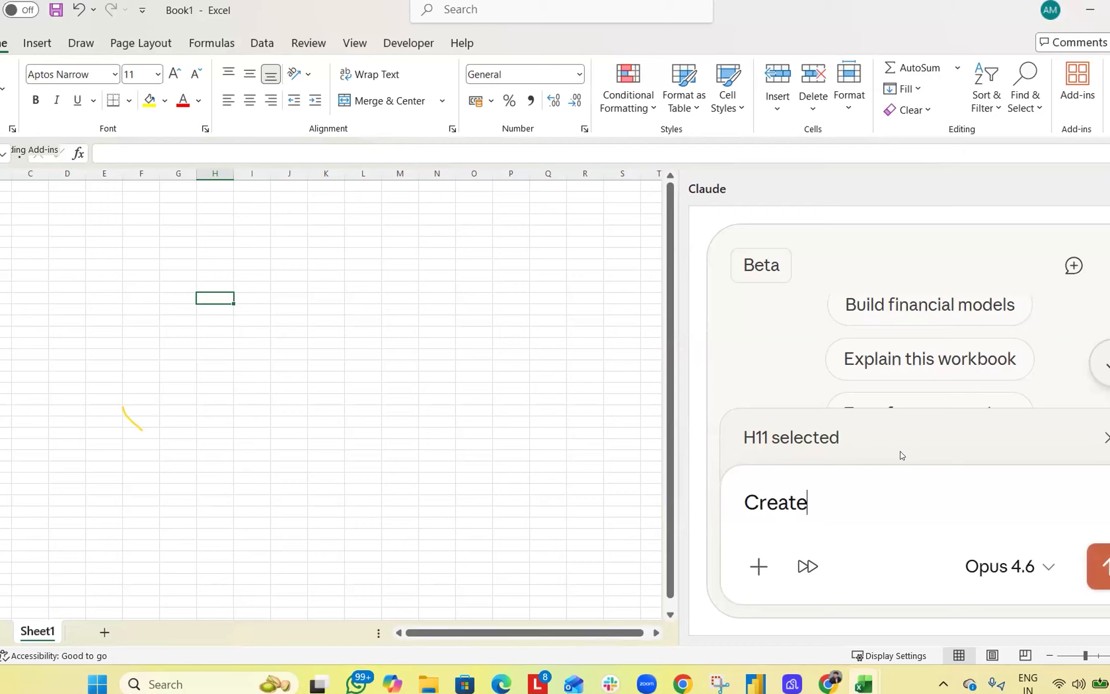
text( a 3 statement financial )
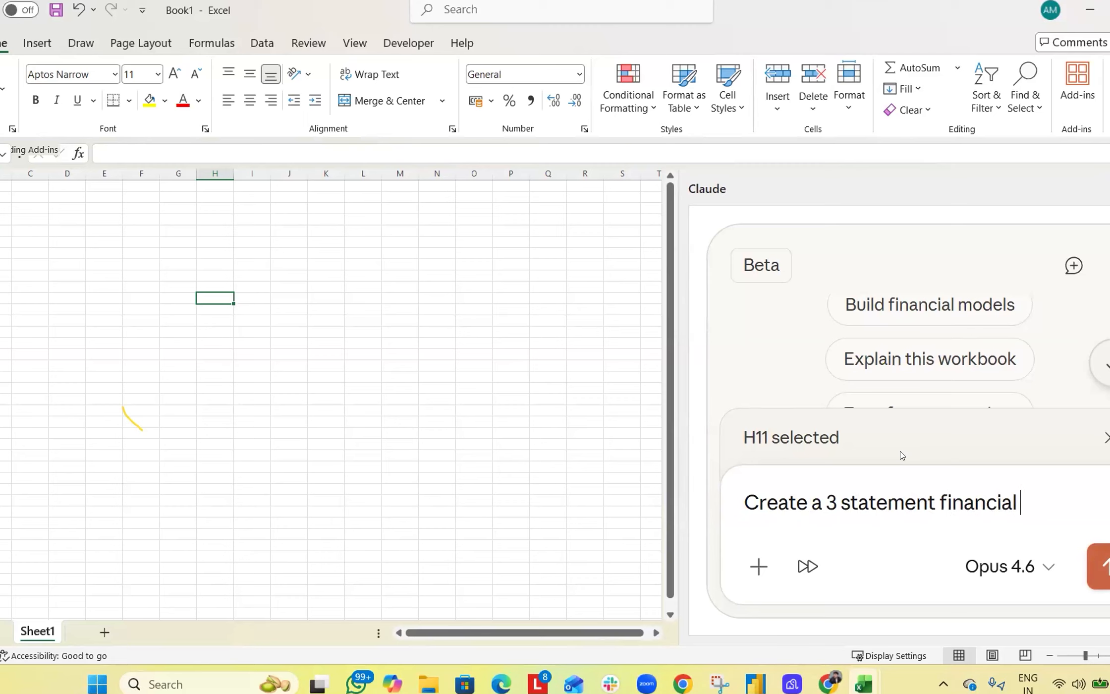
text(model for a new )
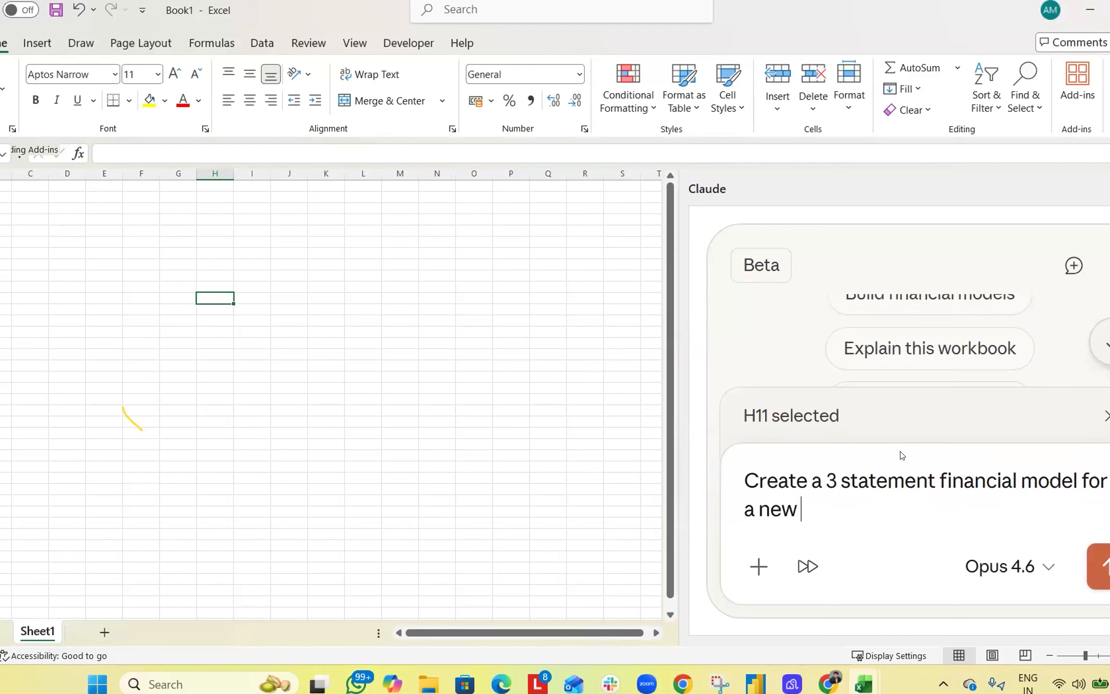
text(college setup)
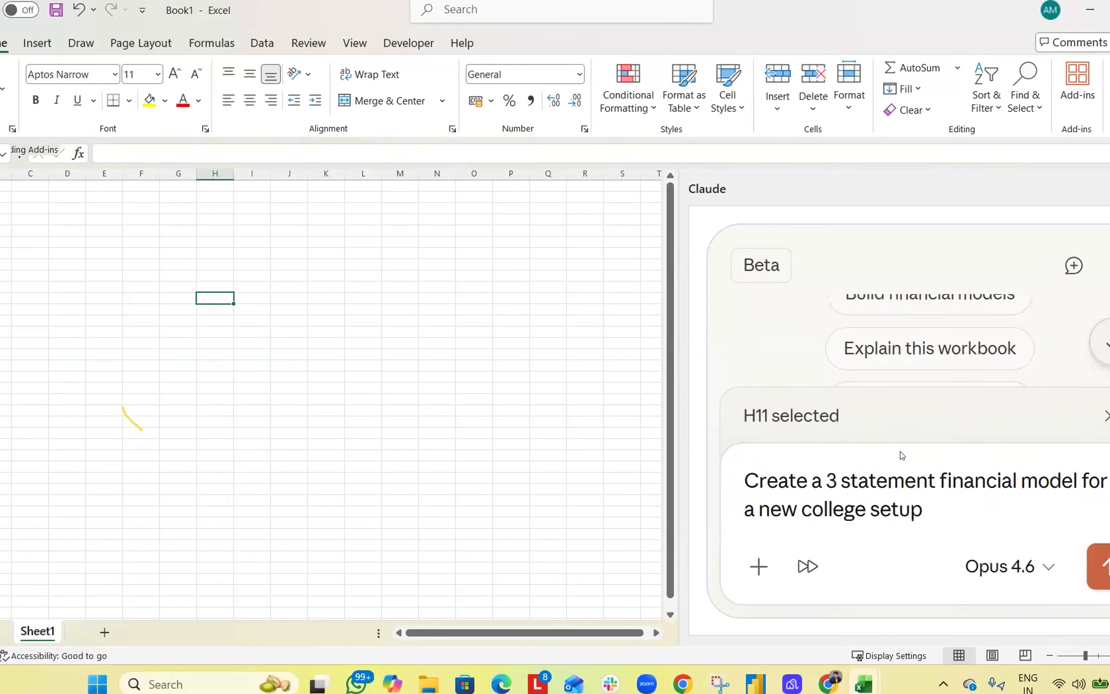
Step: Add assumptions to the prompt: 50 students in year 1, 100 in year 2, 200 in year 3, and tuition of 15000 USD per year per student
text(. Assump)
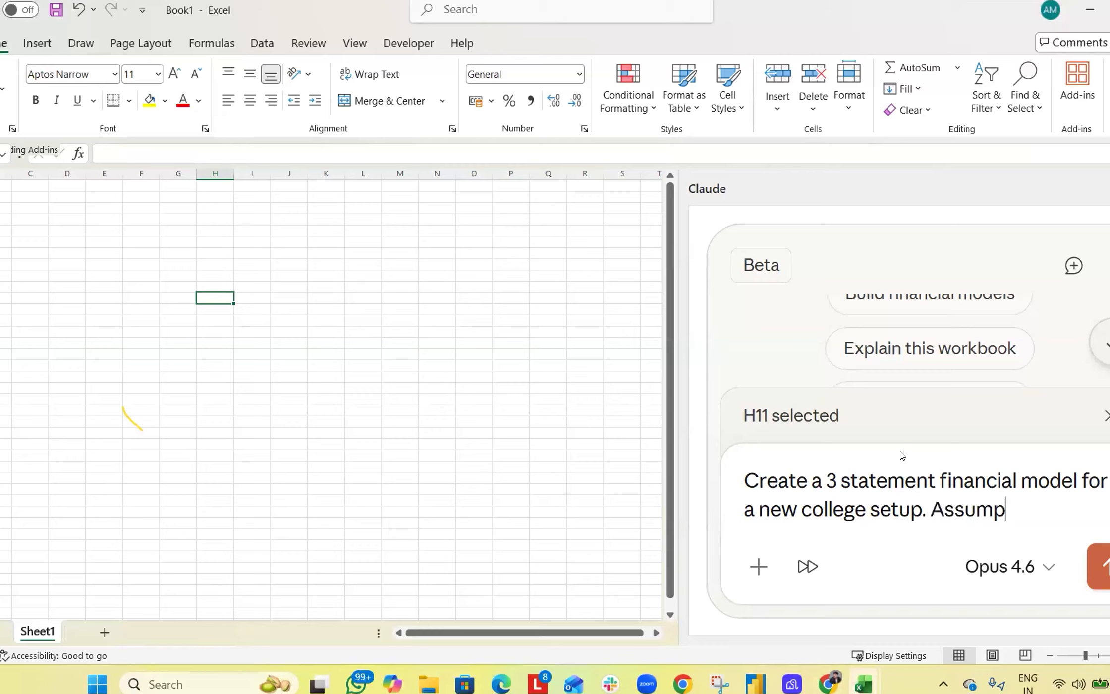
text(tions : 50 s)
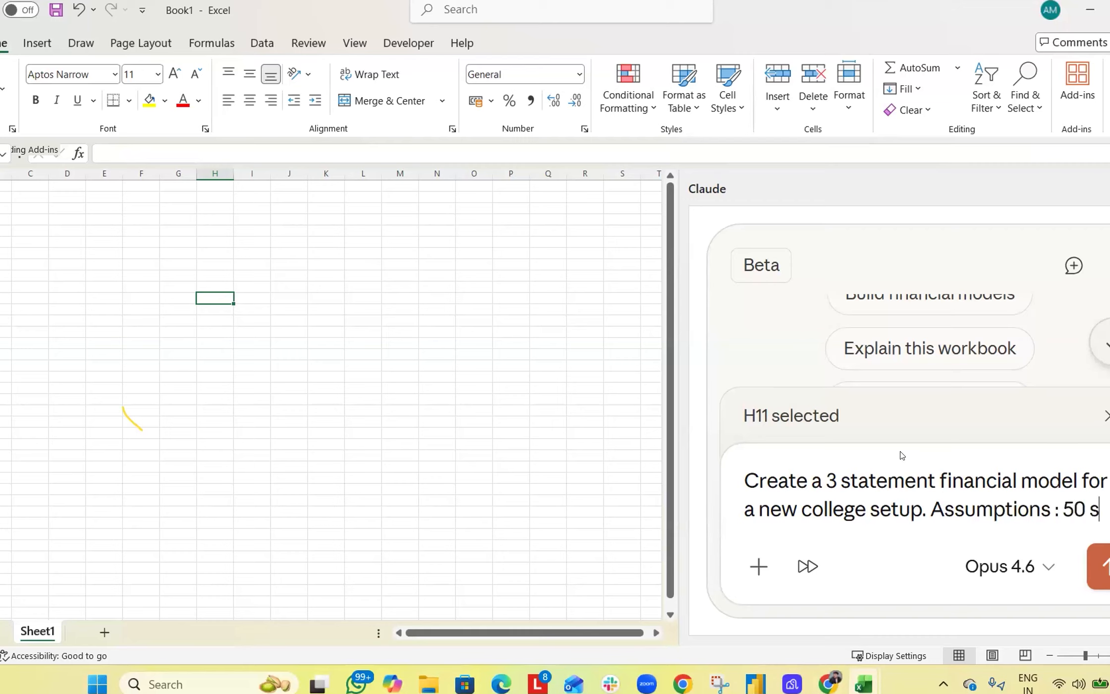
text(tudents in year 1,)
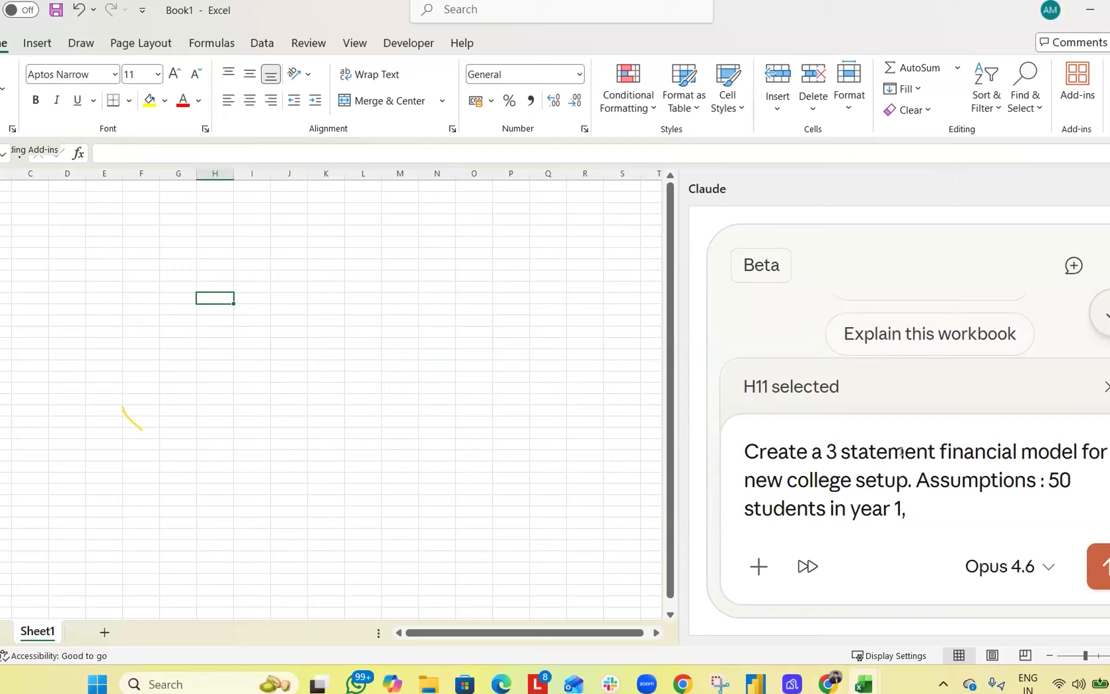
text( 100 in year 2 an)
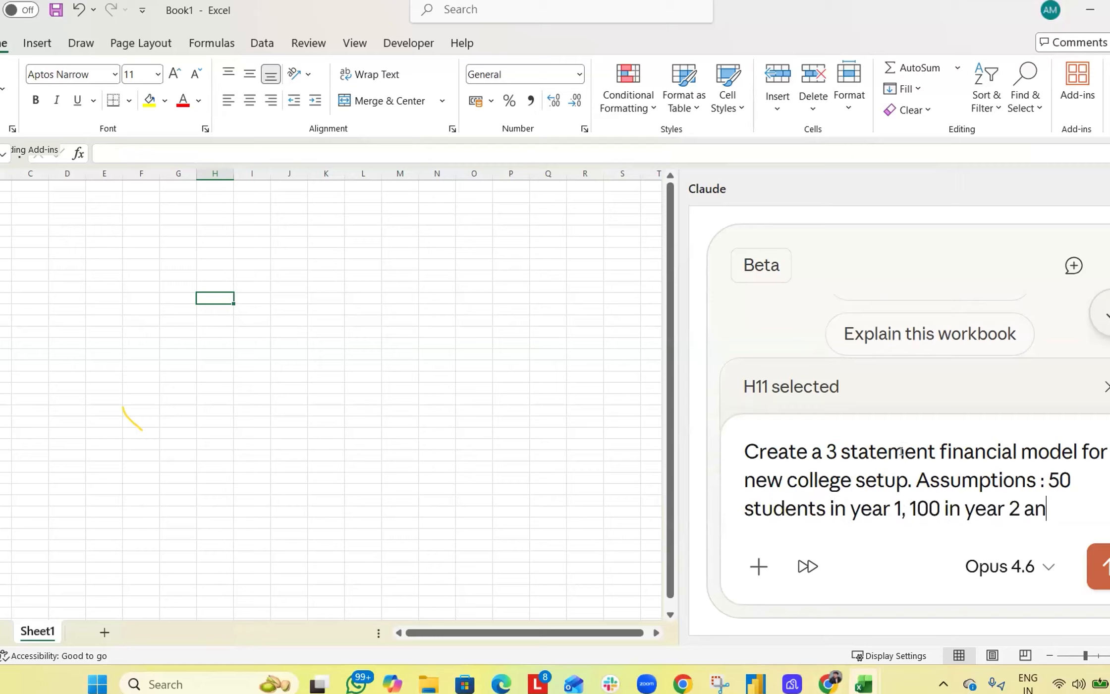
text(d 200 in yea)
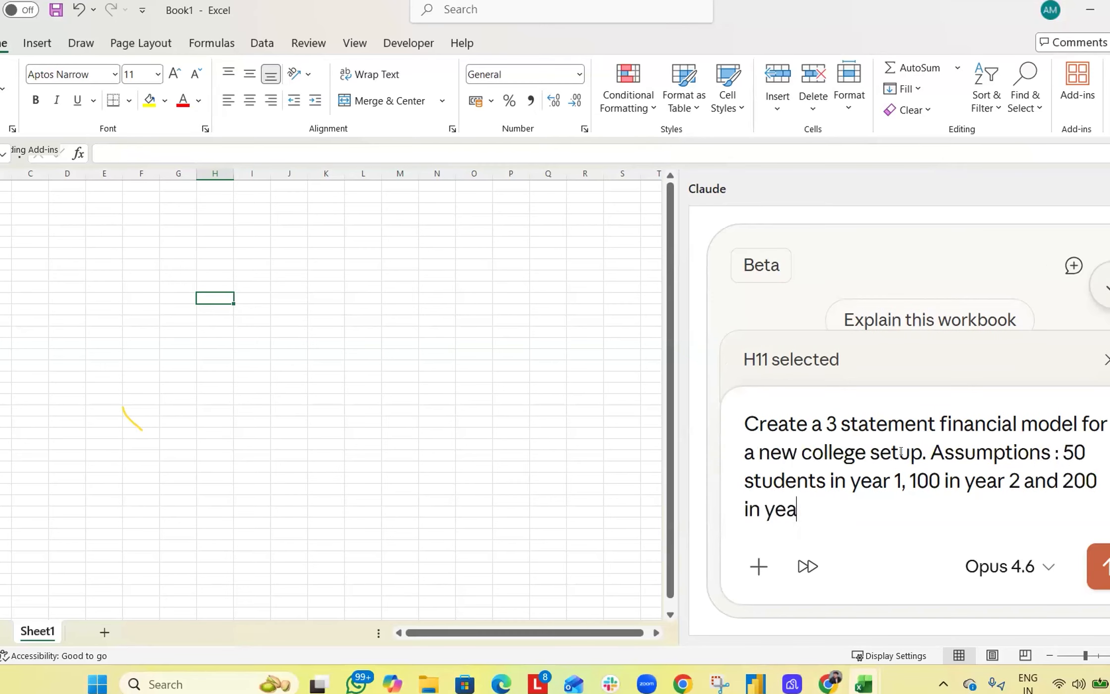
text(r 3. Tution fee is 15000 USD per ye)
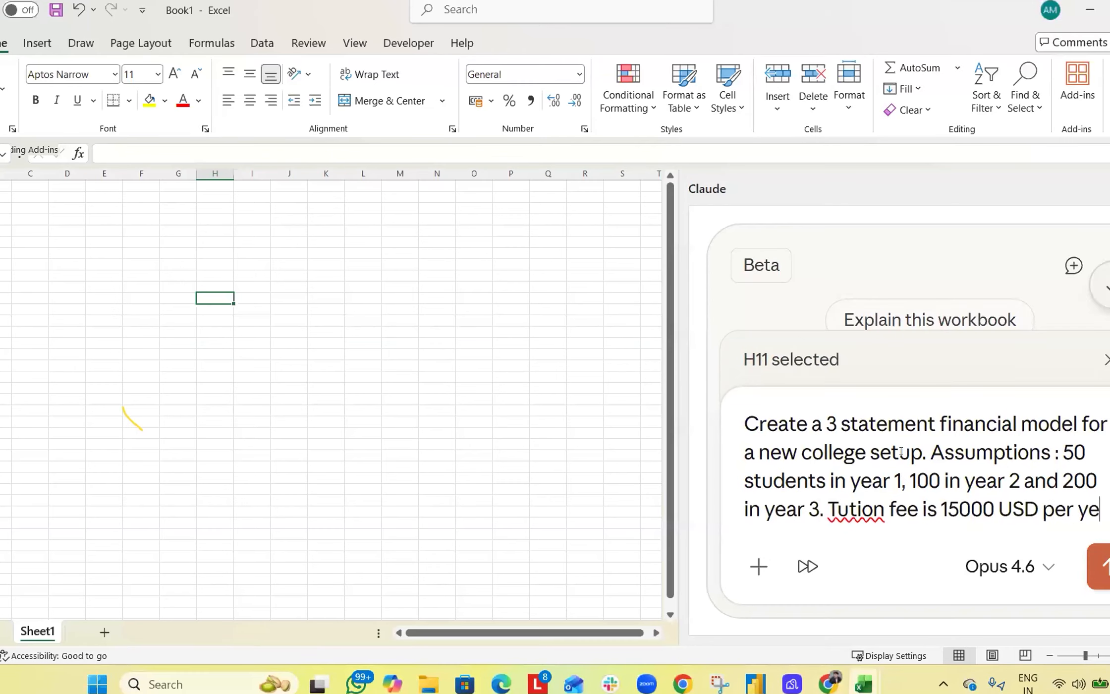
text(ar per student.)
Step: Specify in the prompt that the Diploma in FP&A is a 3 year degree with a YoY retention rate of 90%
text( De)
text(gree is )
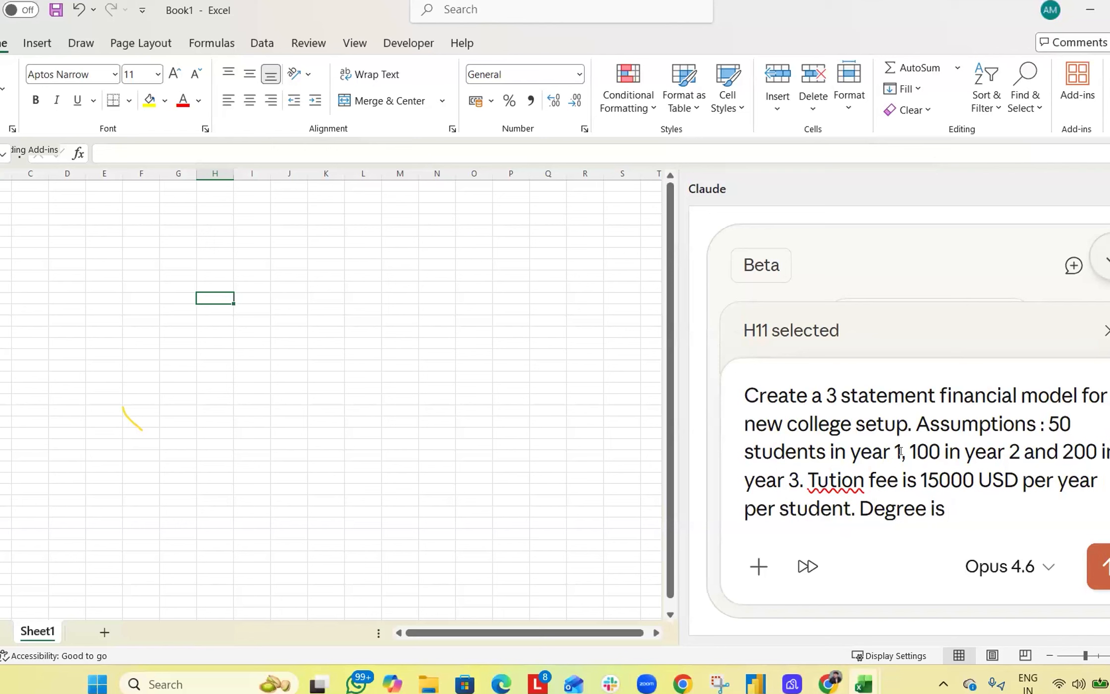
text(Diploma i)
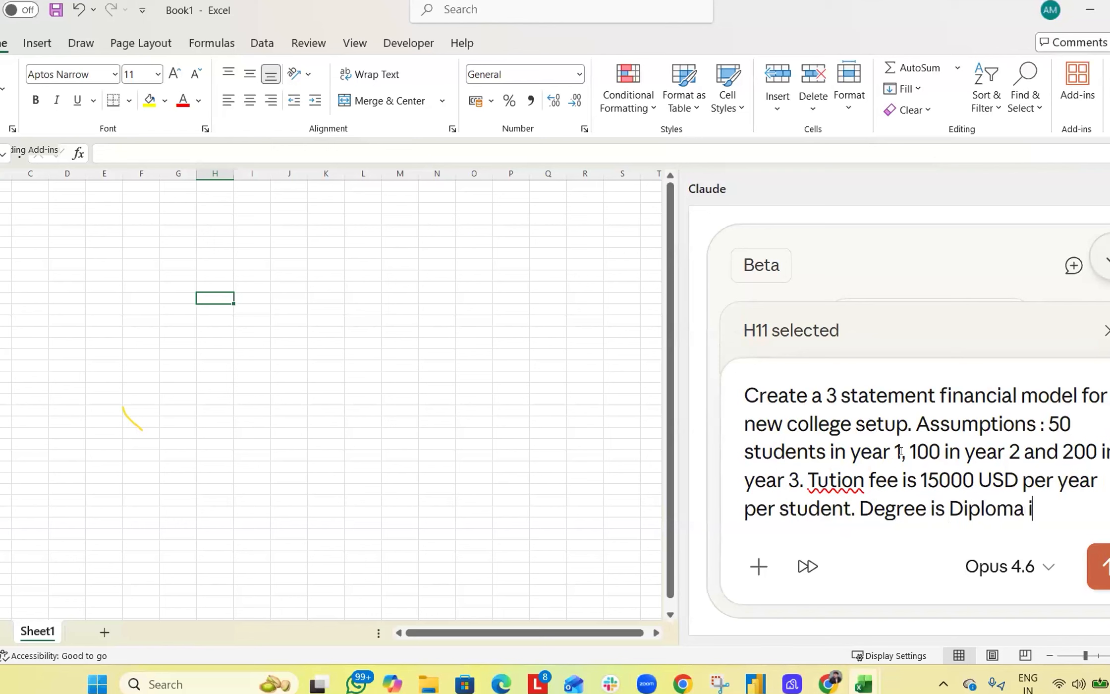
text(n FP&A)
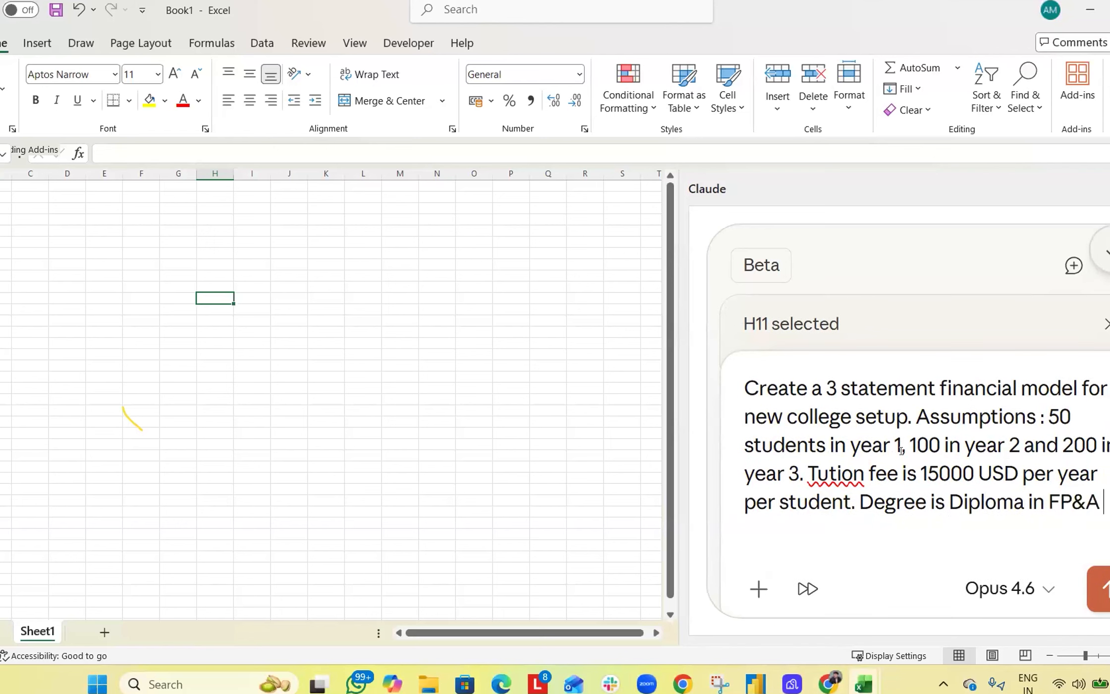
text( is a 3 year degree.)
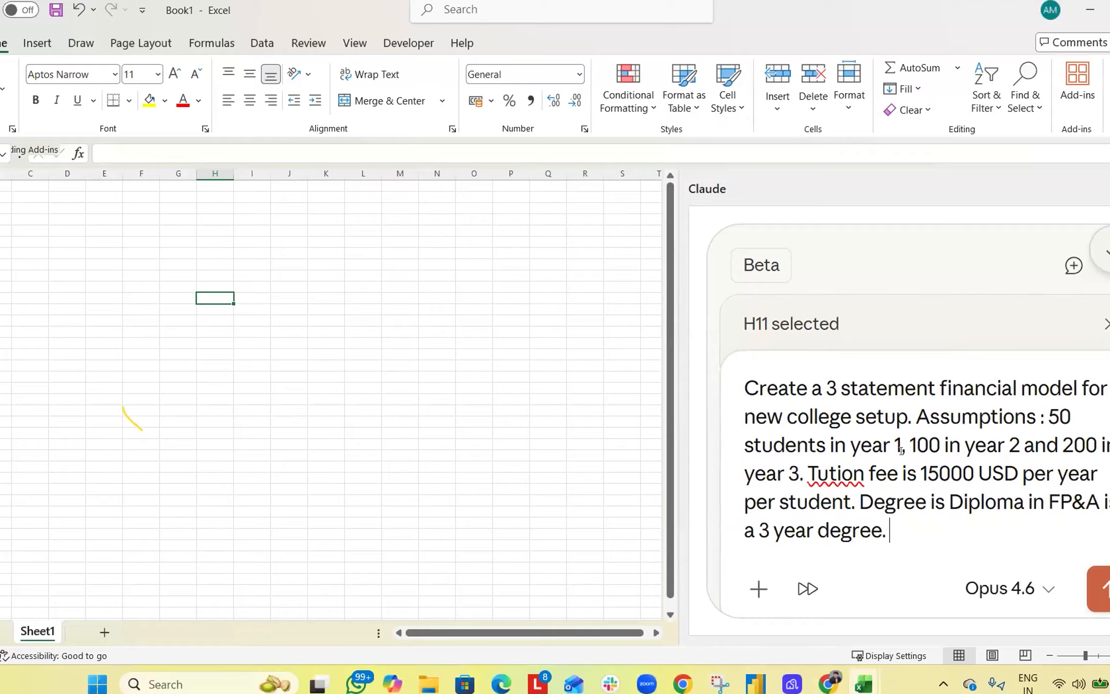
text( Retention rate yO)
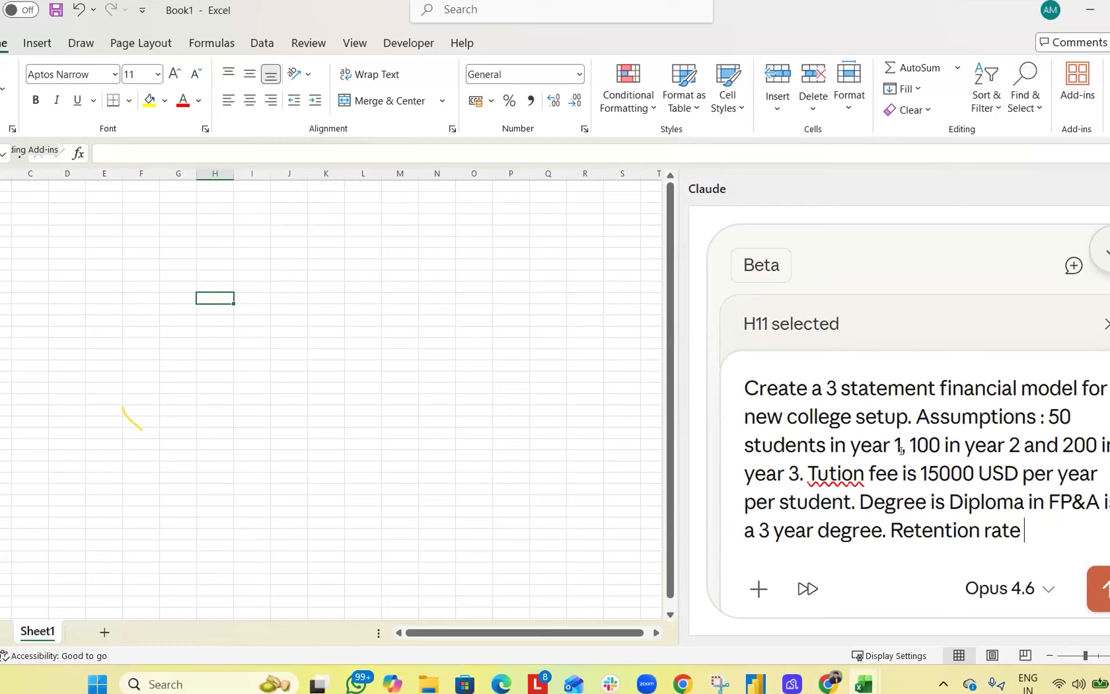
key(BackSpace)
key(BackSpace)
text(YoY)
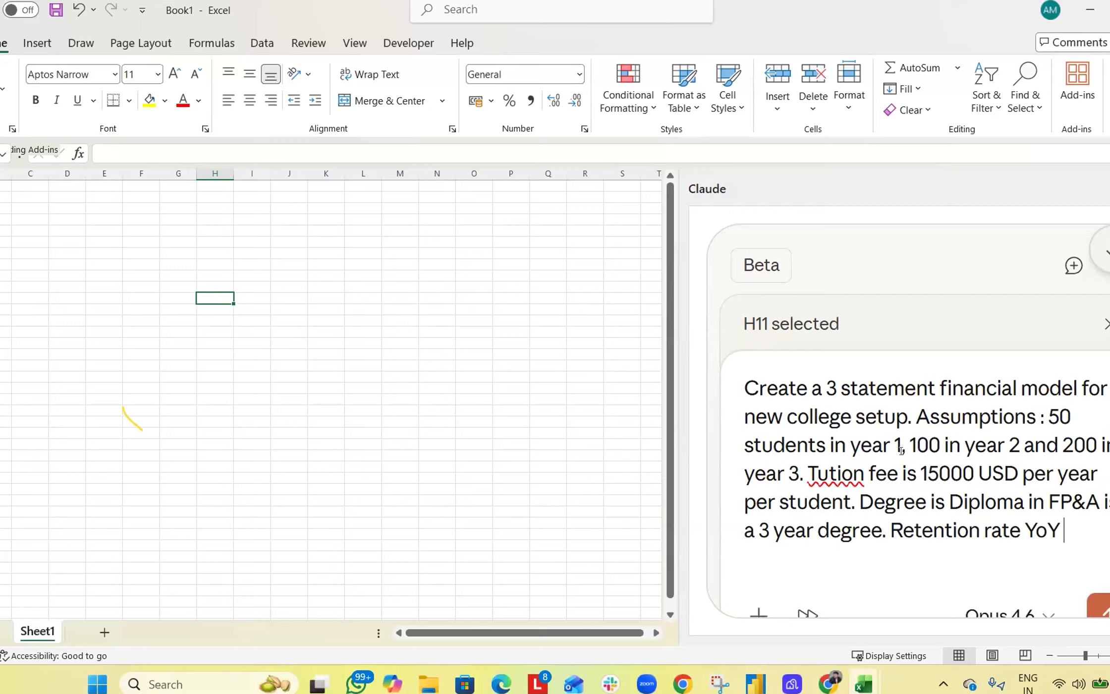
text( 90%. Assume t)
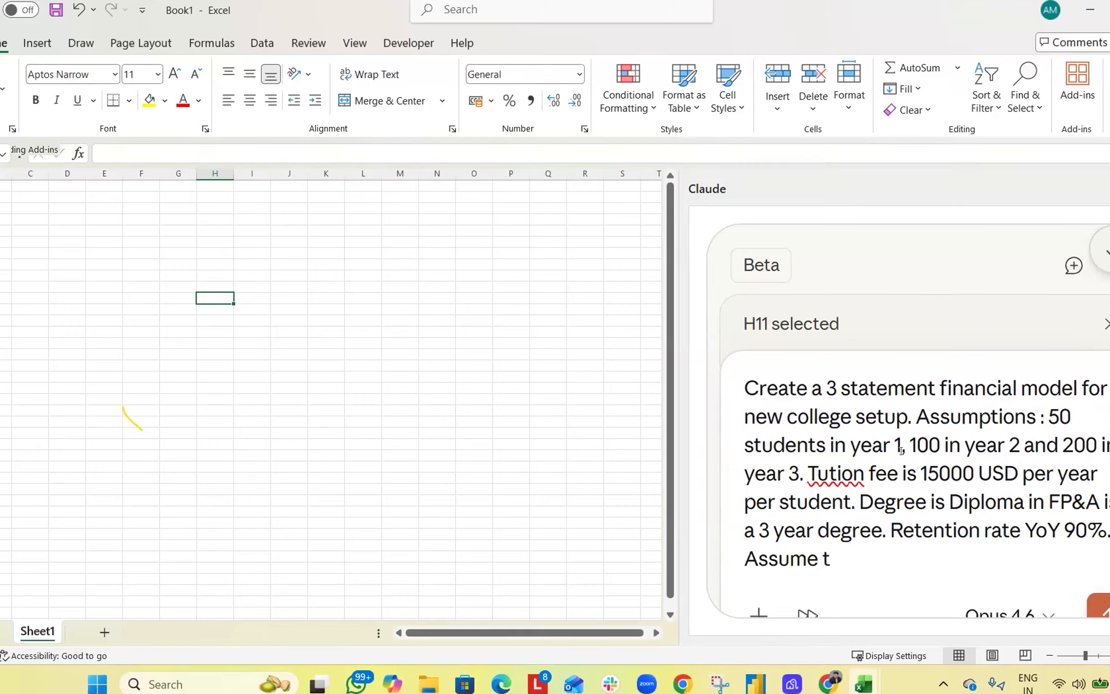
Step: Finish the prompt with "Assume all usual expense of a college in UAE. Currency will be AED." and send it
key(BackSpace)
text(all usual expens)
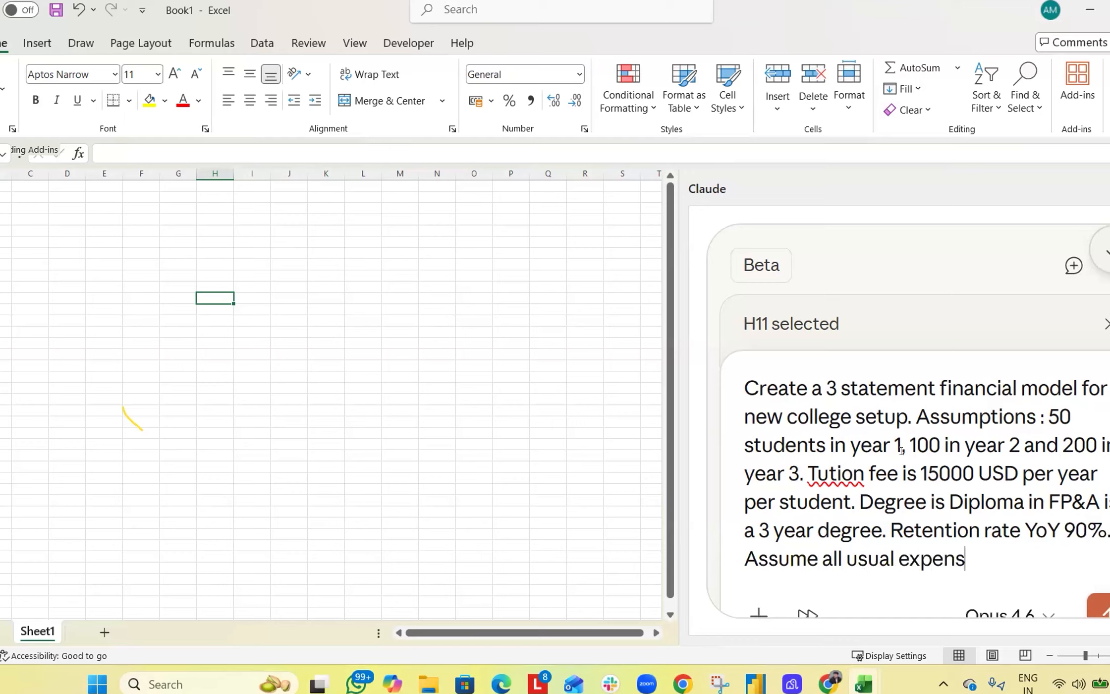
text(e of a college in )
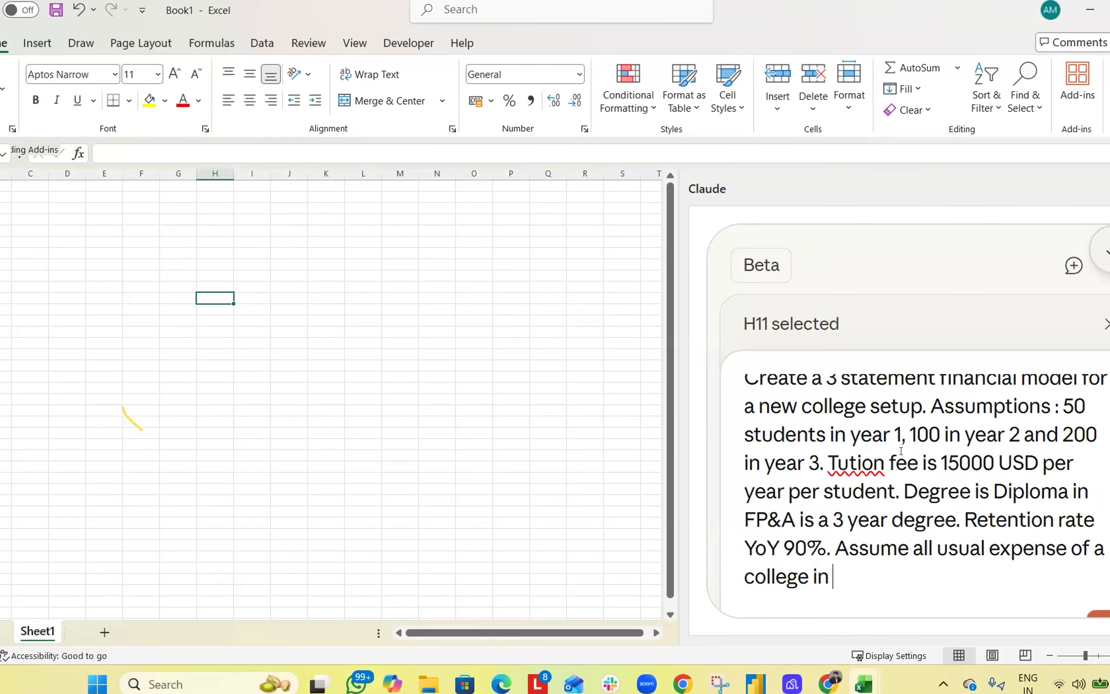
text(UAE. Currency )
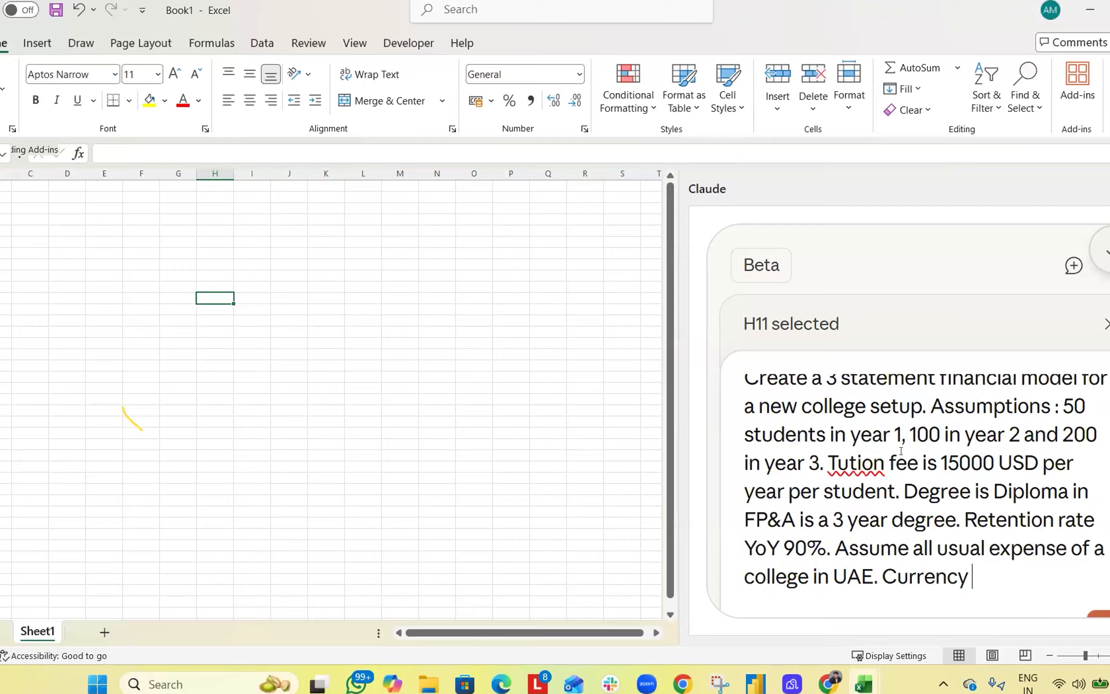
text(will be AED>)
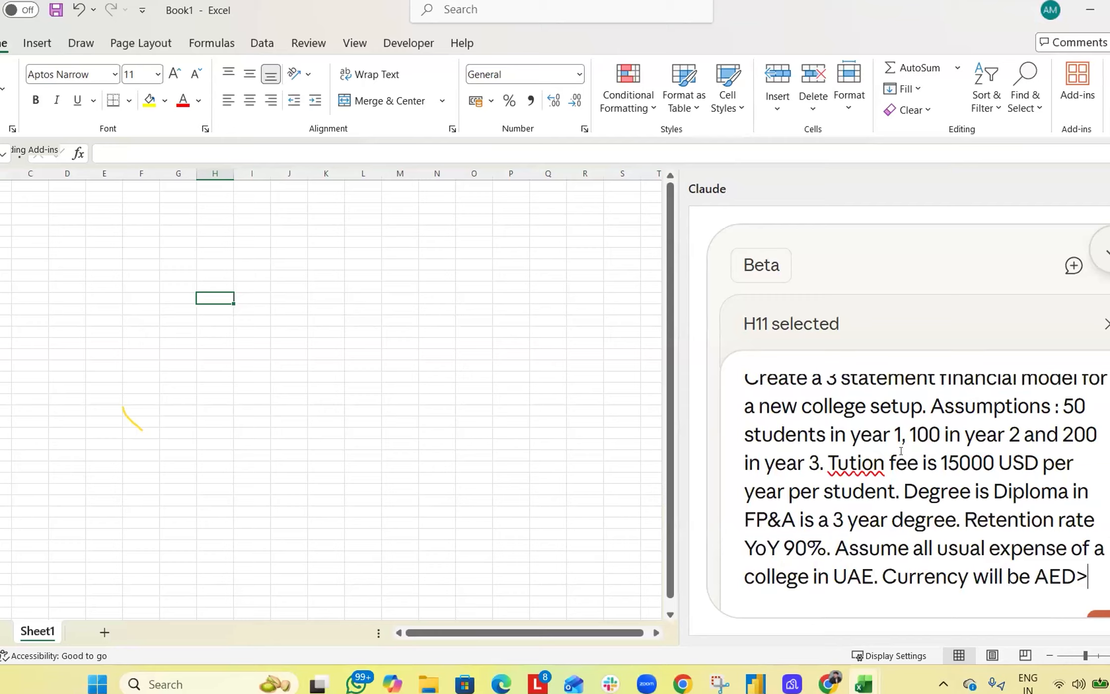
key(BackSpace)
text(.)
key(Return)
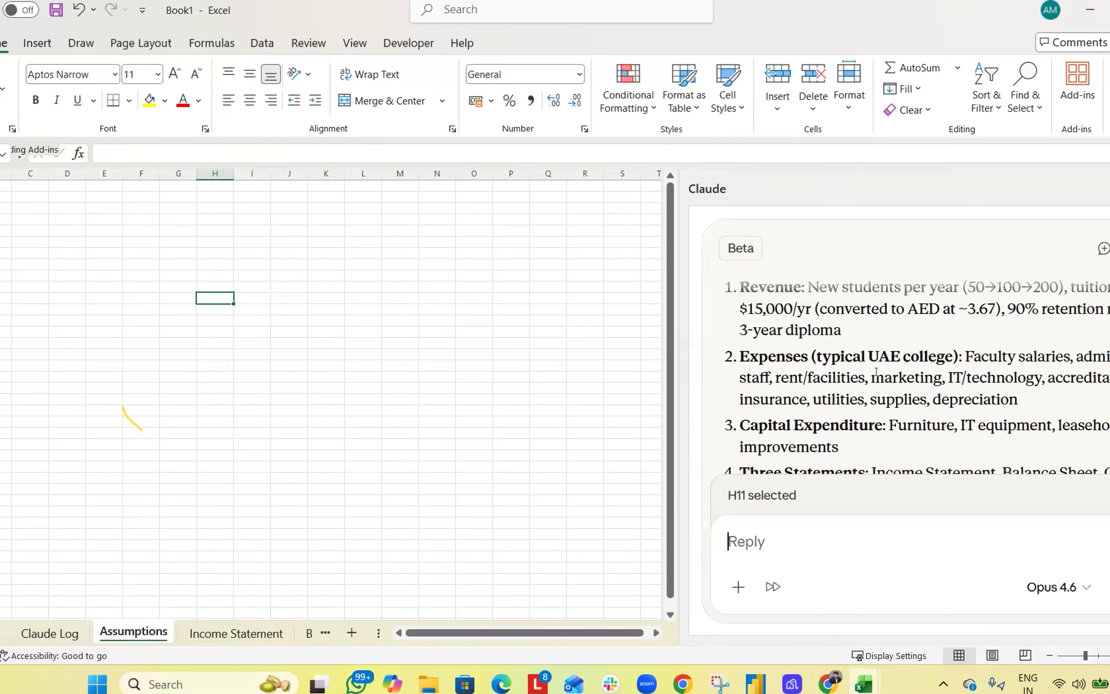
Step: Read Claude's plan for the model, covering the key assumptions, three statements, sheet structure and progress steps
scroll(1082, 366, up, 2)
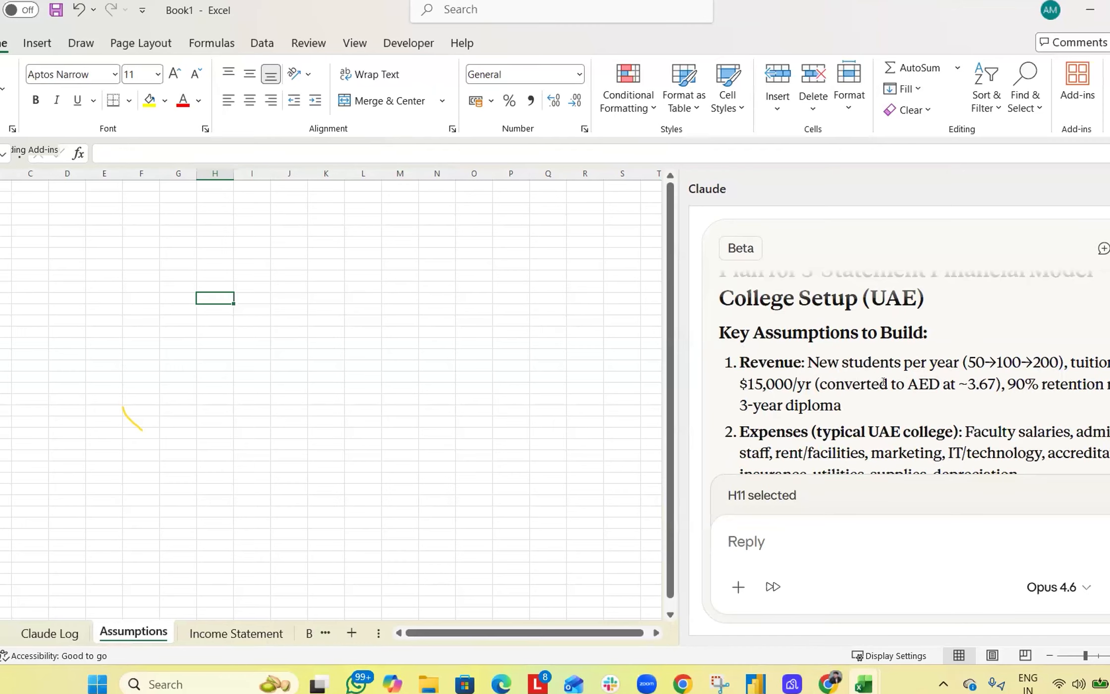
scroll(884, 382, down, 2)
scroll(887, 396, up, 2)
scroll(886, 405, down, 2)
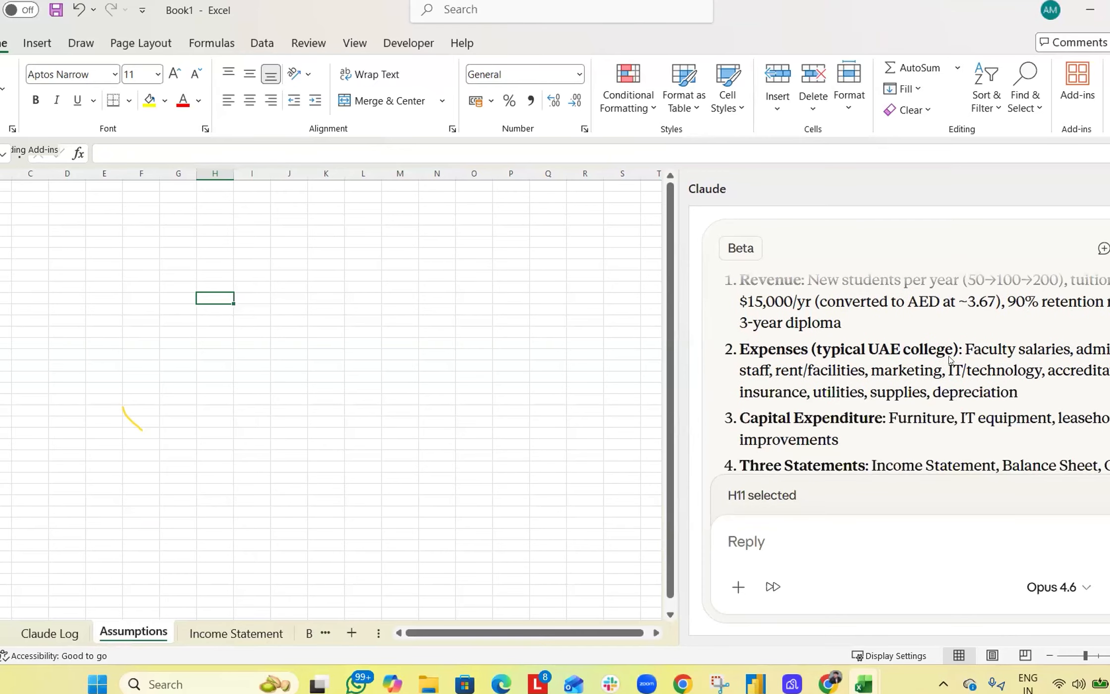
drag(958, 350, 821, 350)
click(1067, 356)
scroll(944, 369, down, 2)
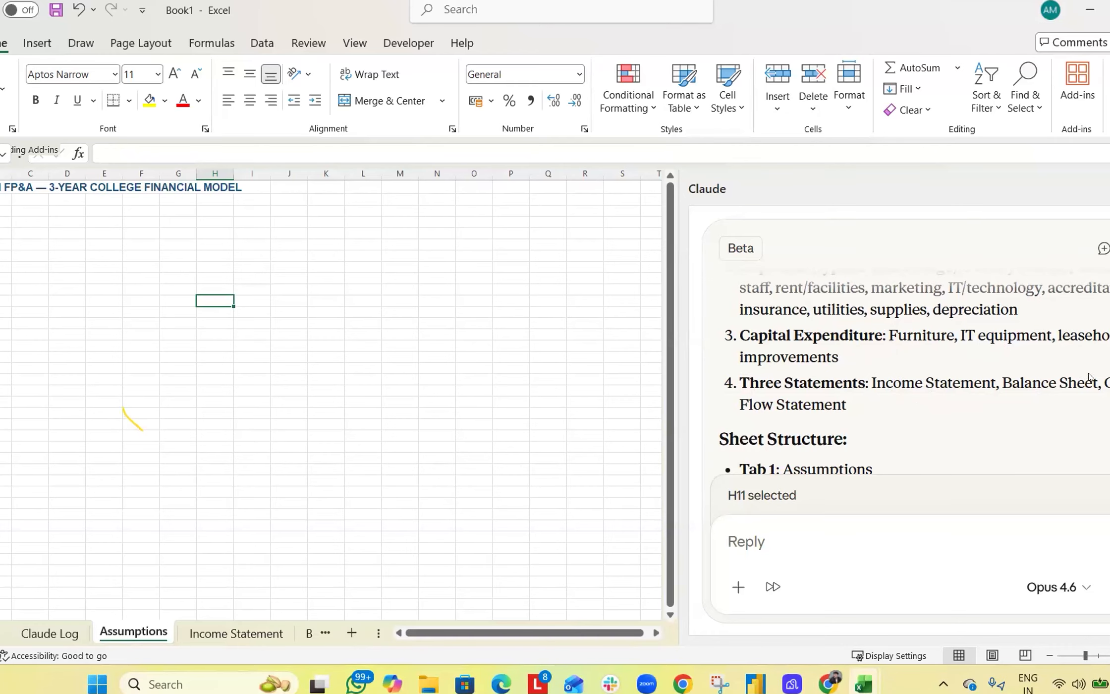
scroll(1060, 398, down, 2)
scroll(813, 389, up, 1)
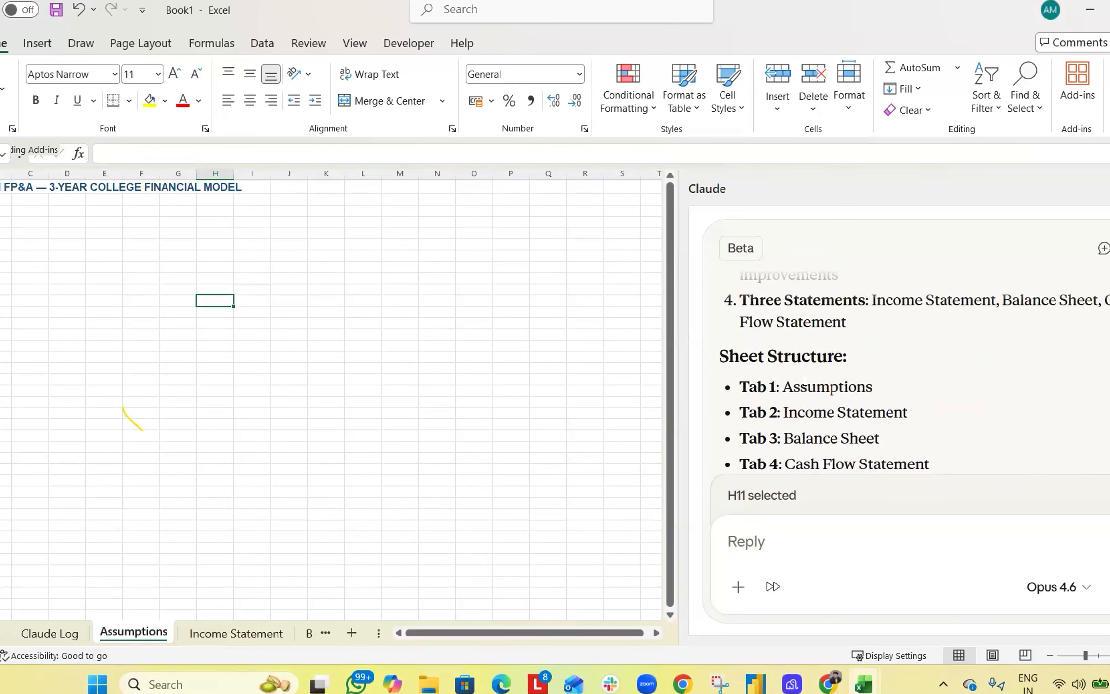
scroll(807, 376, down, 2)
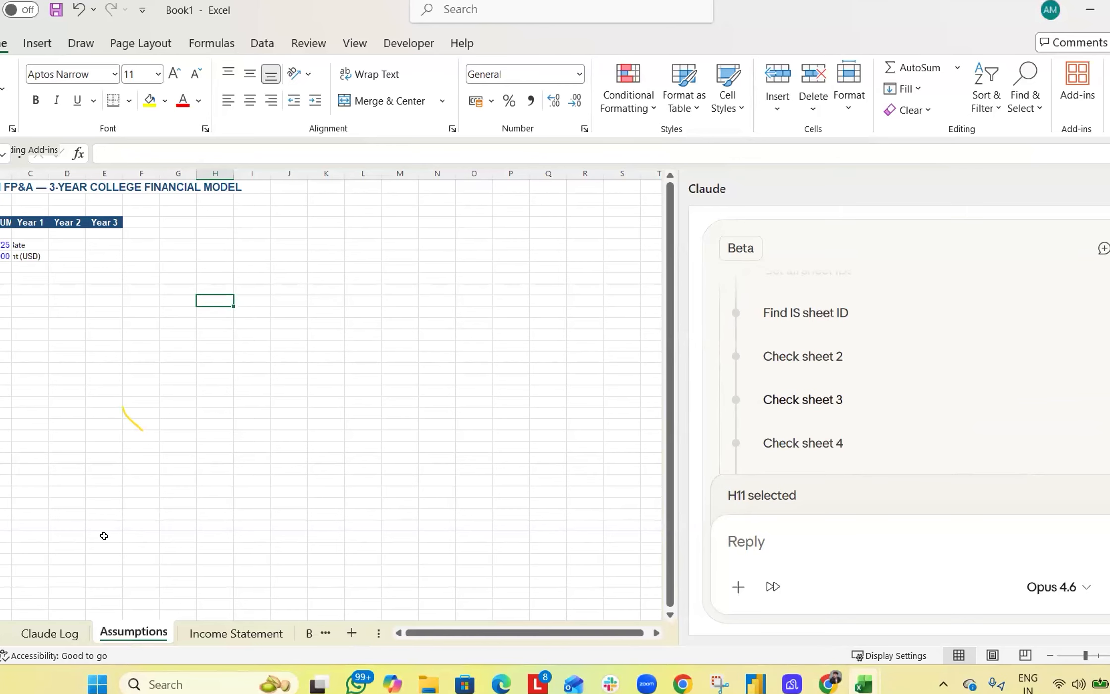
Step: Enlarge the Assumptions sheet and widen column A to make its row labels readable
ctrl+scroll(129, 516, up, 5)
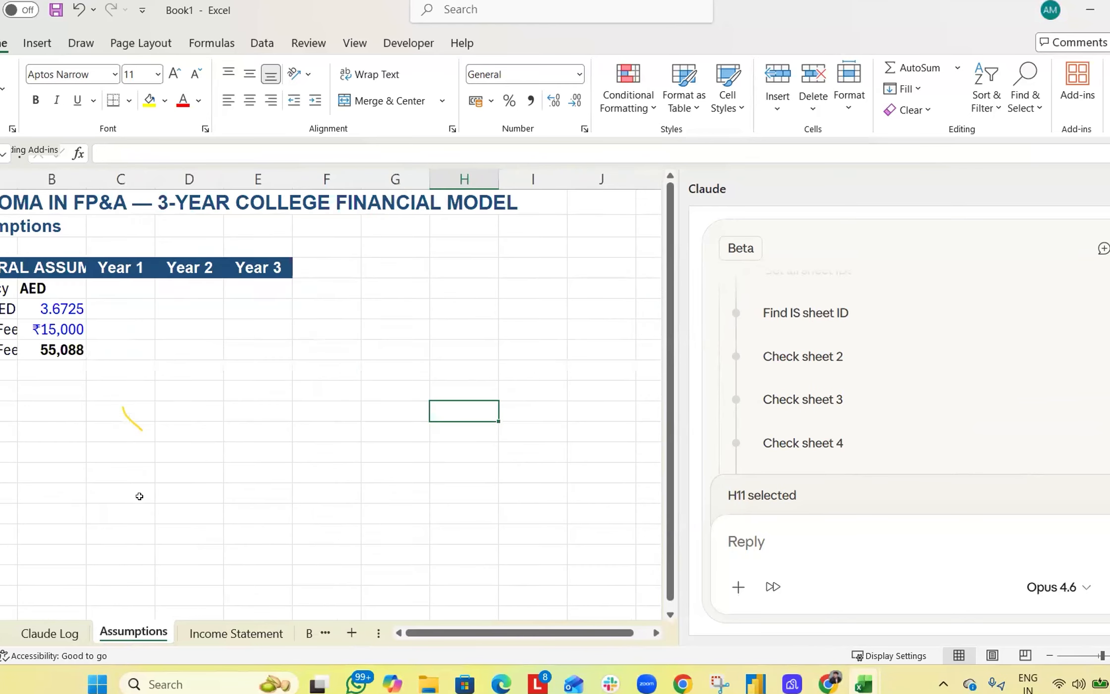
ctrl+scroll(139, 496, up, 3)
scroll(501, 596, left, 1)
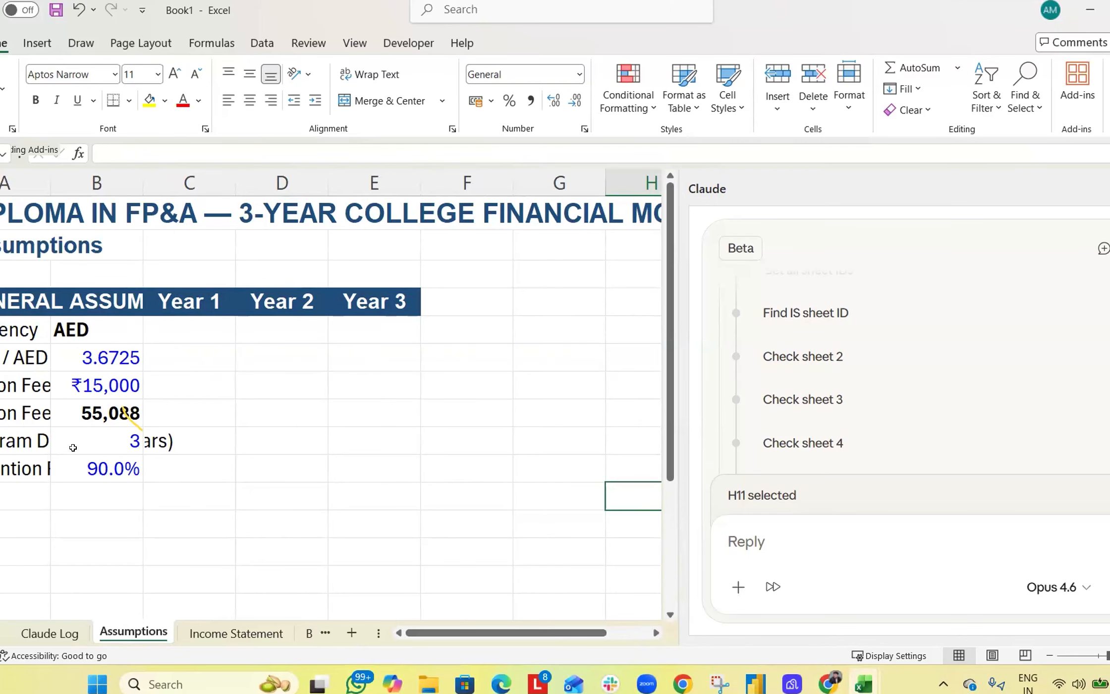
scroll(243, 406, down, 2)
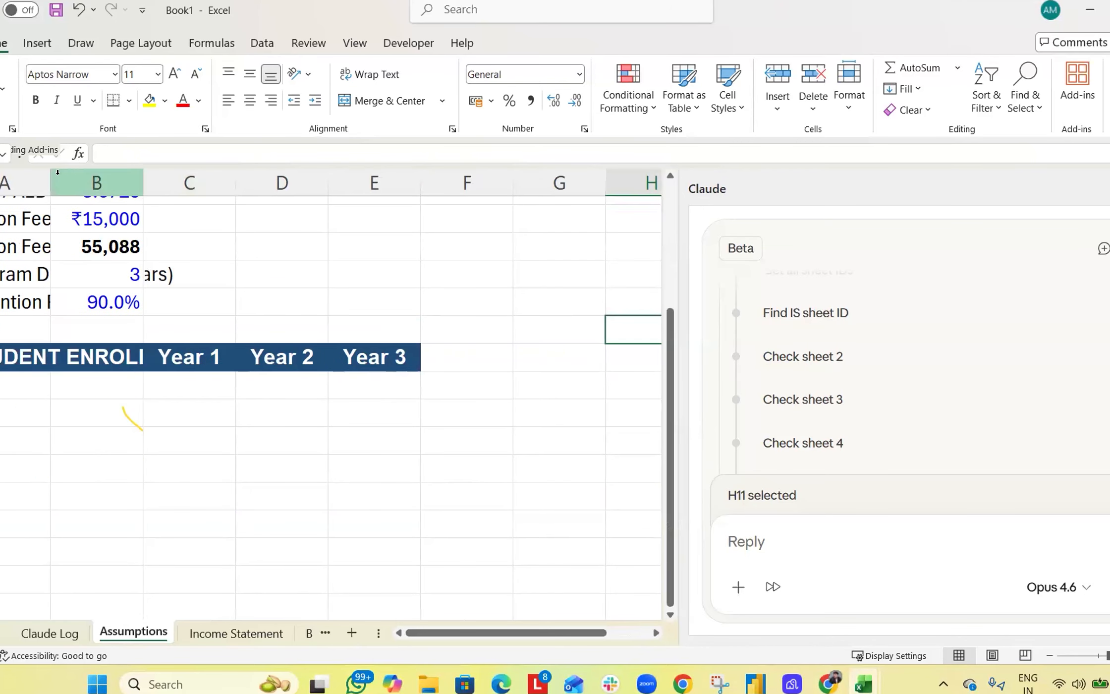
drag(55, 177, 151, 178)
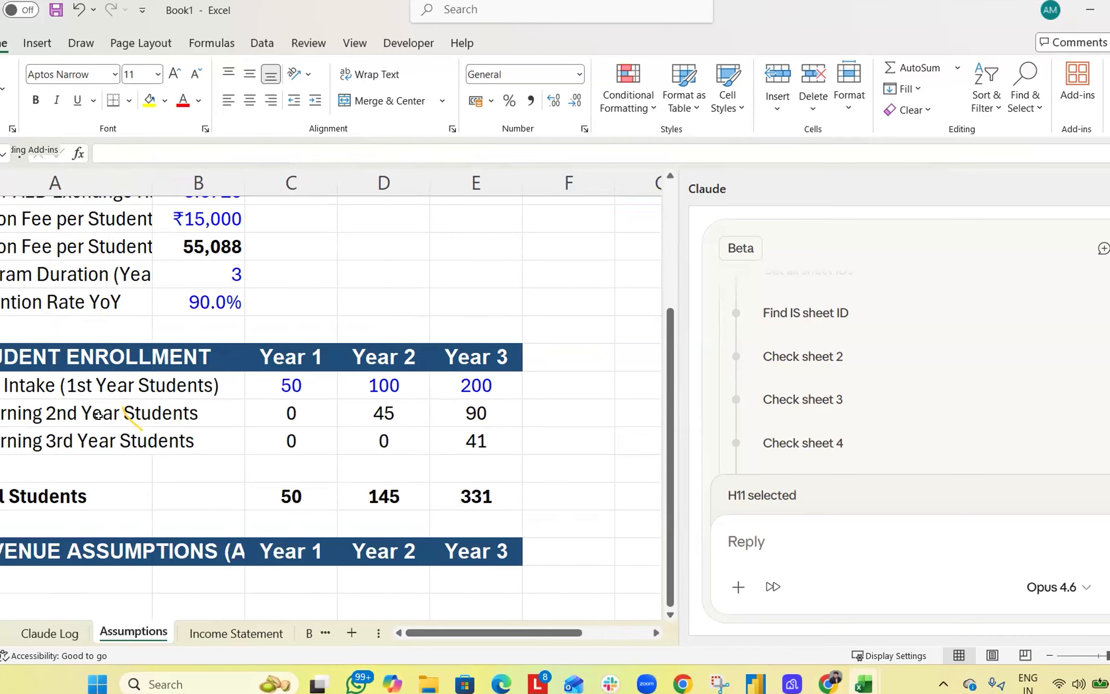
Step: Inspect the Student Enrollment cells for Year 1 intake, Year 2 returning second-year students and Year 3 returning third-year students
click(285, 388)
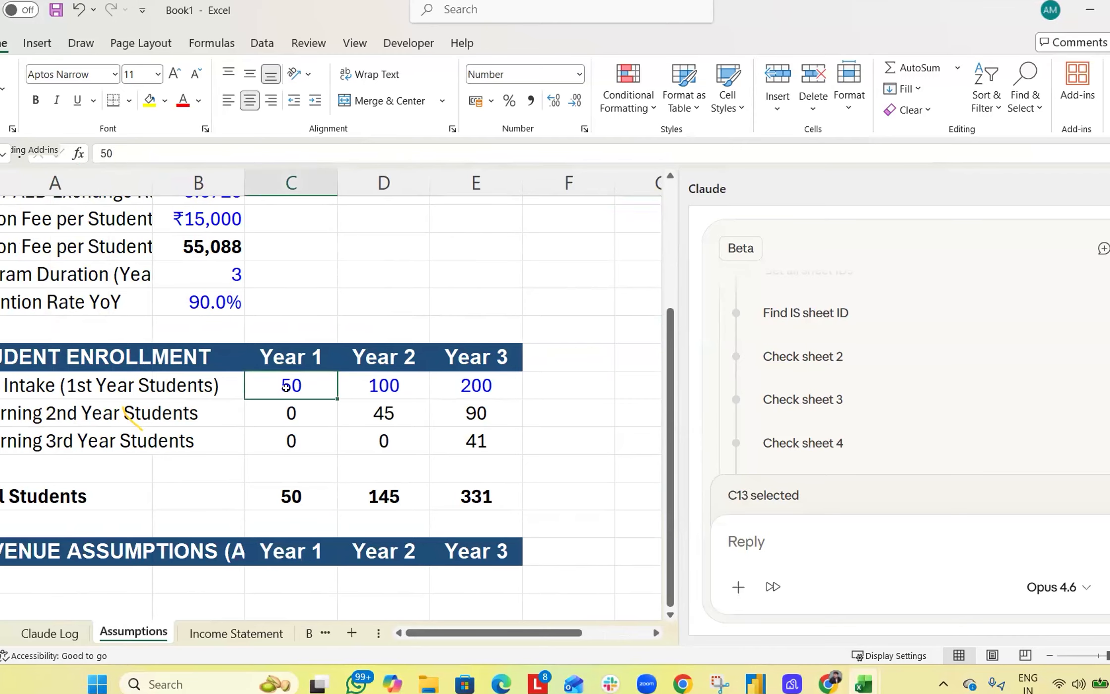
click(384, 419)
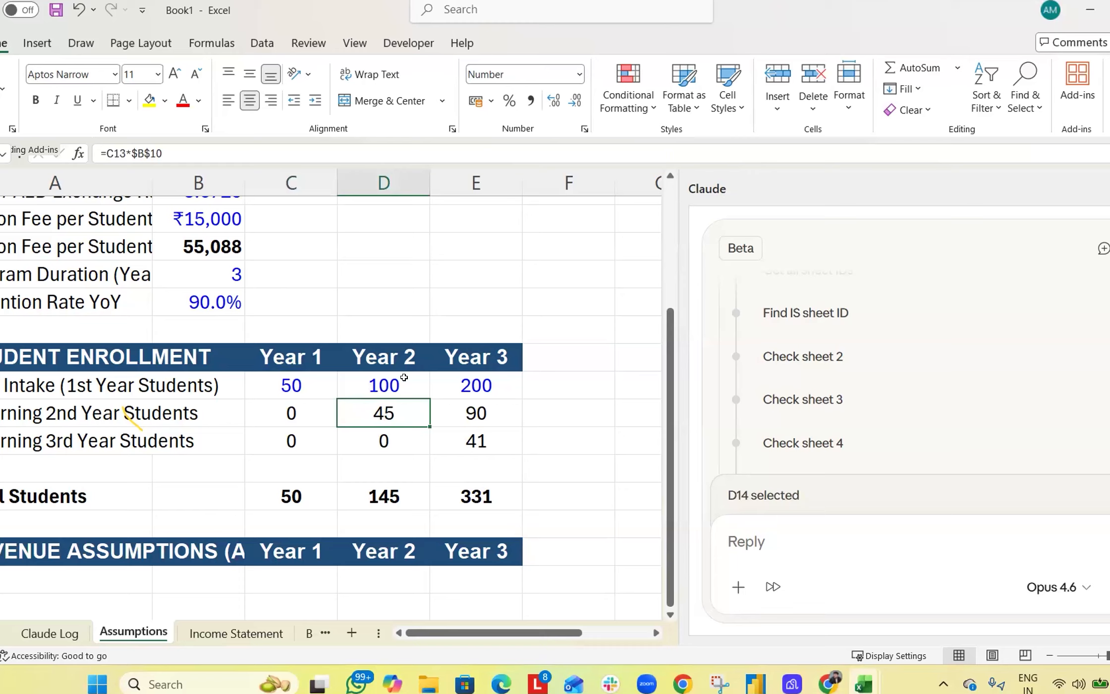
click(488, 440)
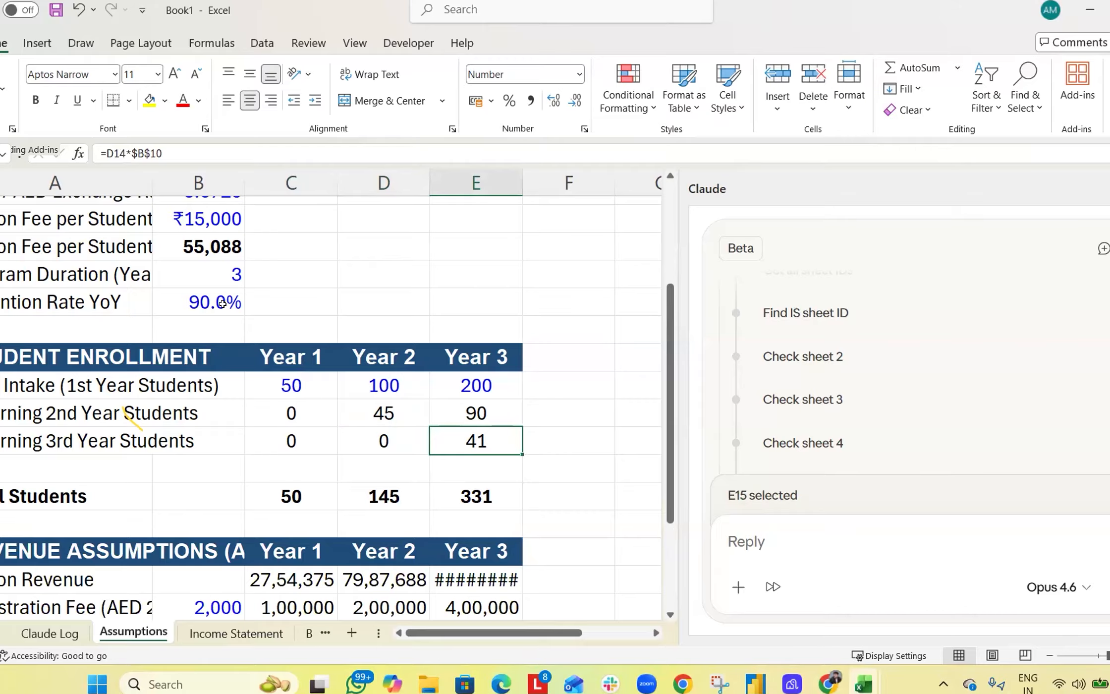
Step: Fit column A to its labels and column E to its Year 3 amounts on the Assumptions sheet
scroll(183, 427, down, 3)
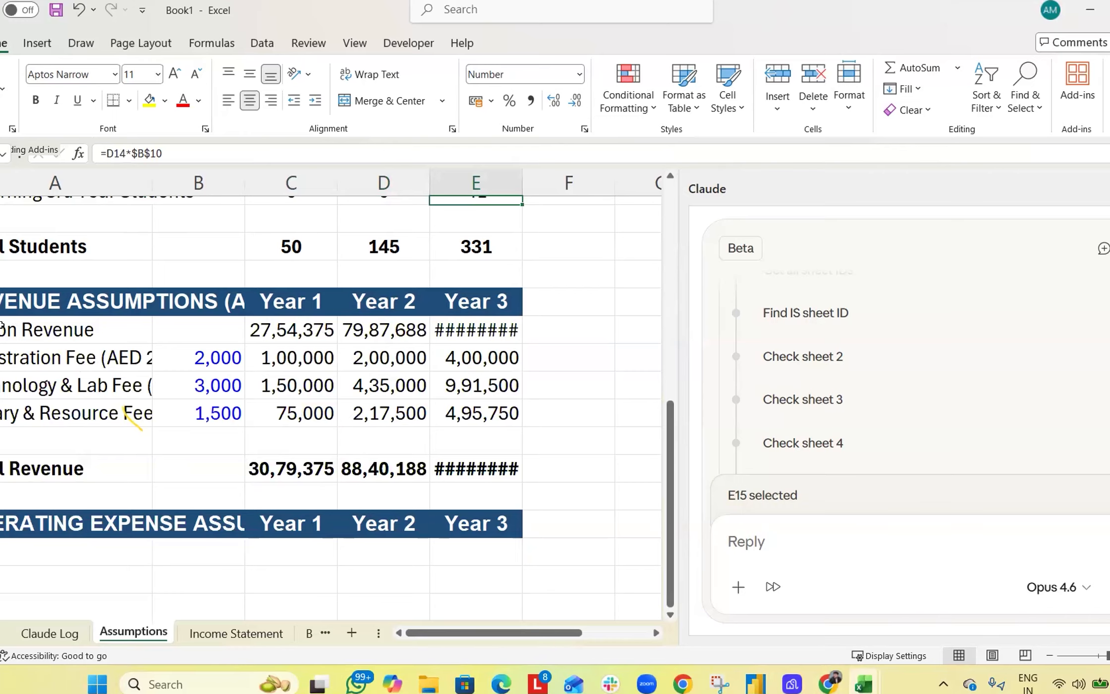
click(23, 329)
double_click(151, 186)
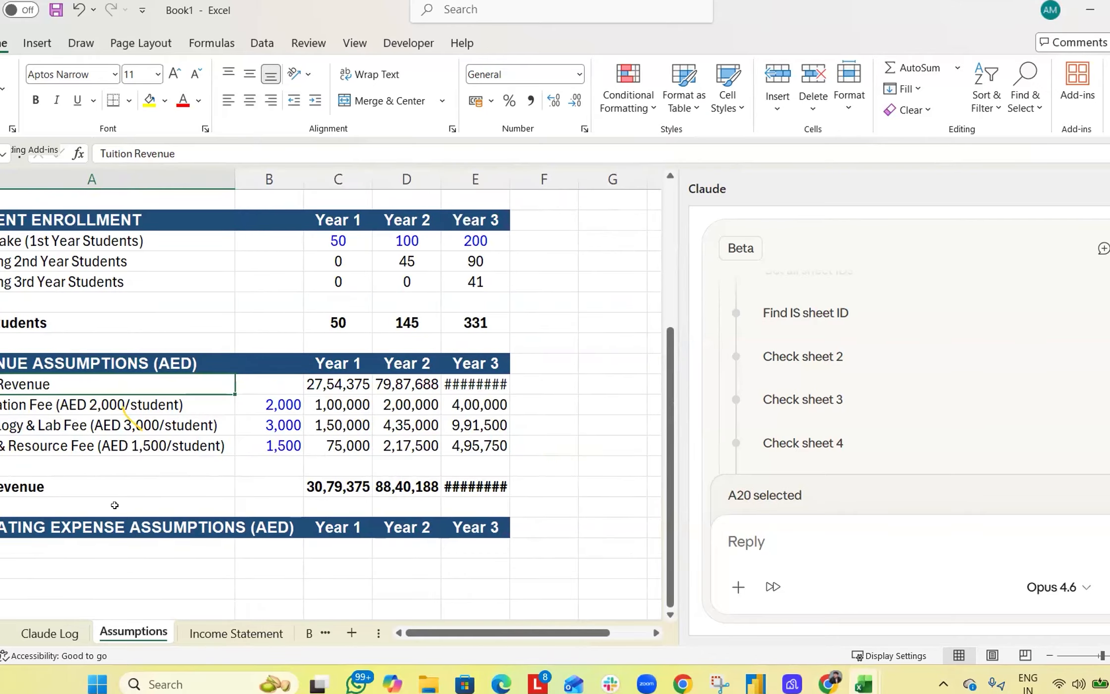
double_click(508, 177)
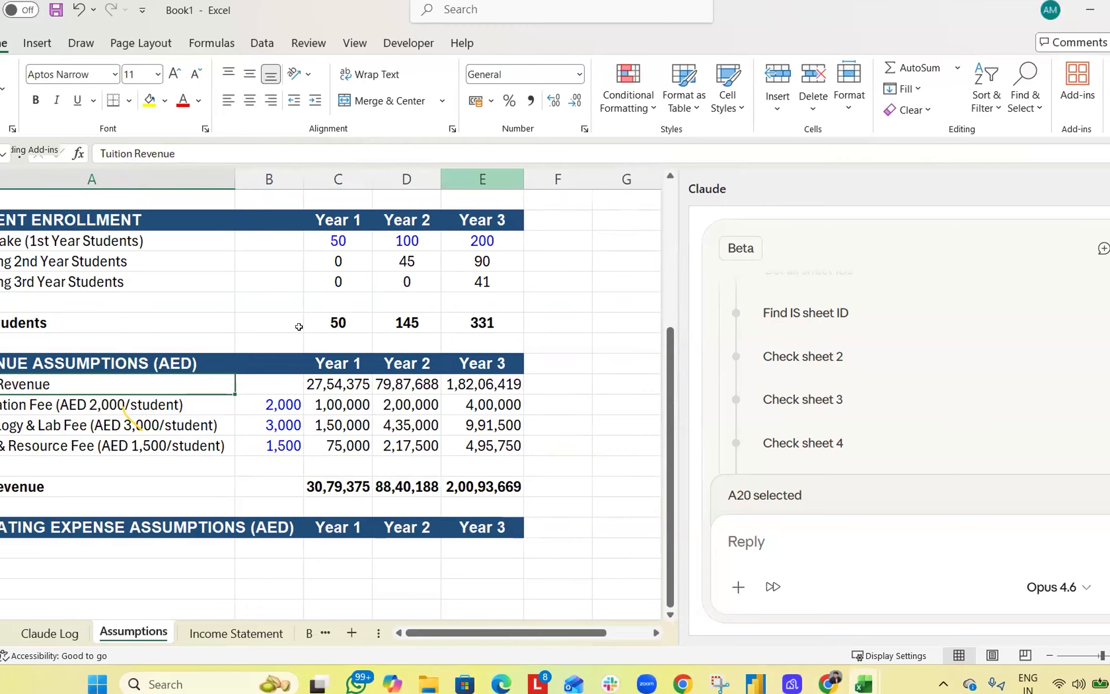
scroll(104, 399, down, 1)
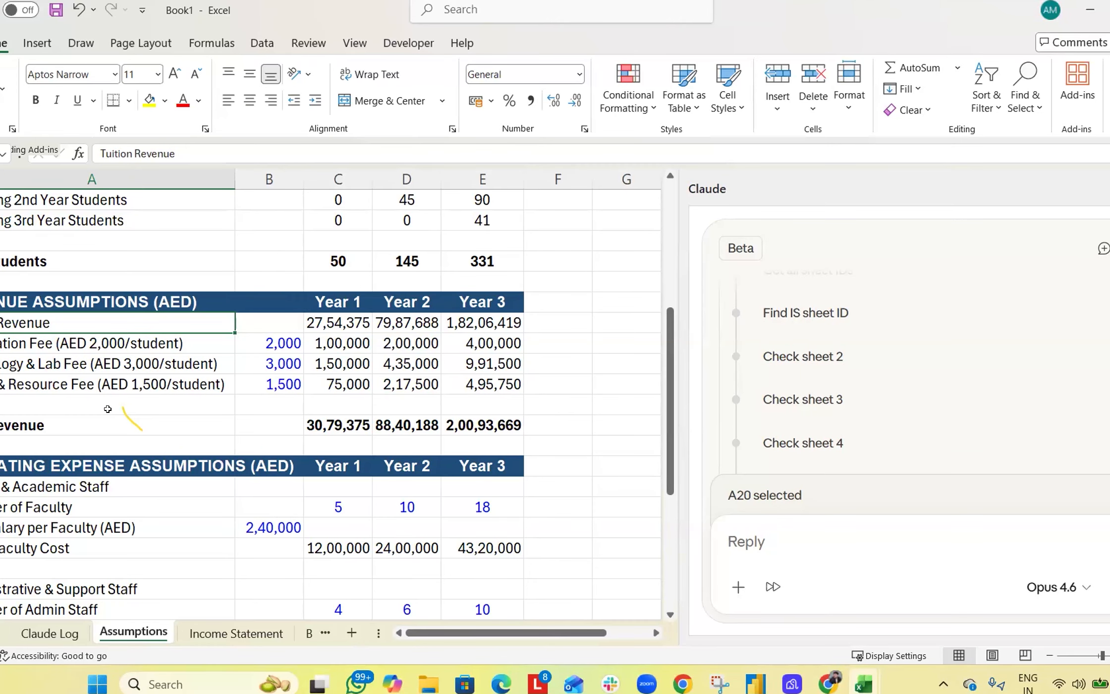
Step: Review the Student Enrollment block, comparing new intake with returning second- and third-year students across Years 1 to 3
scroll(108, 409, up, 5)
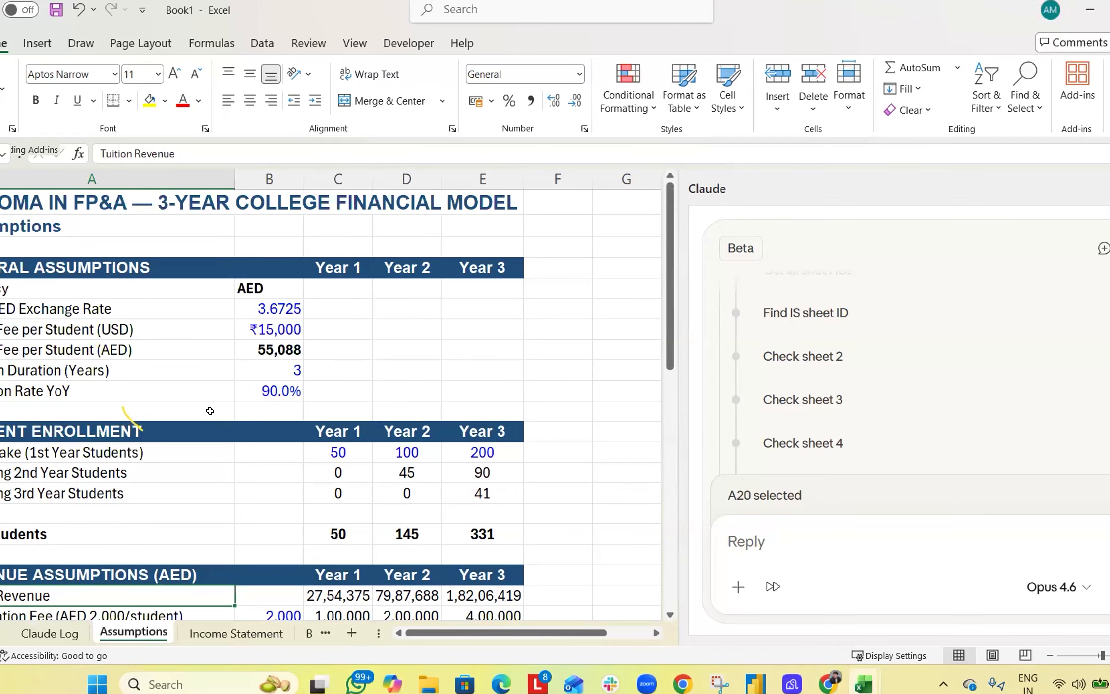
click(347, 453)
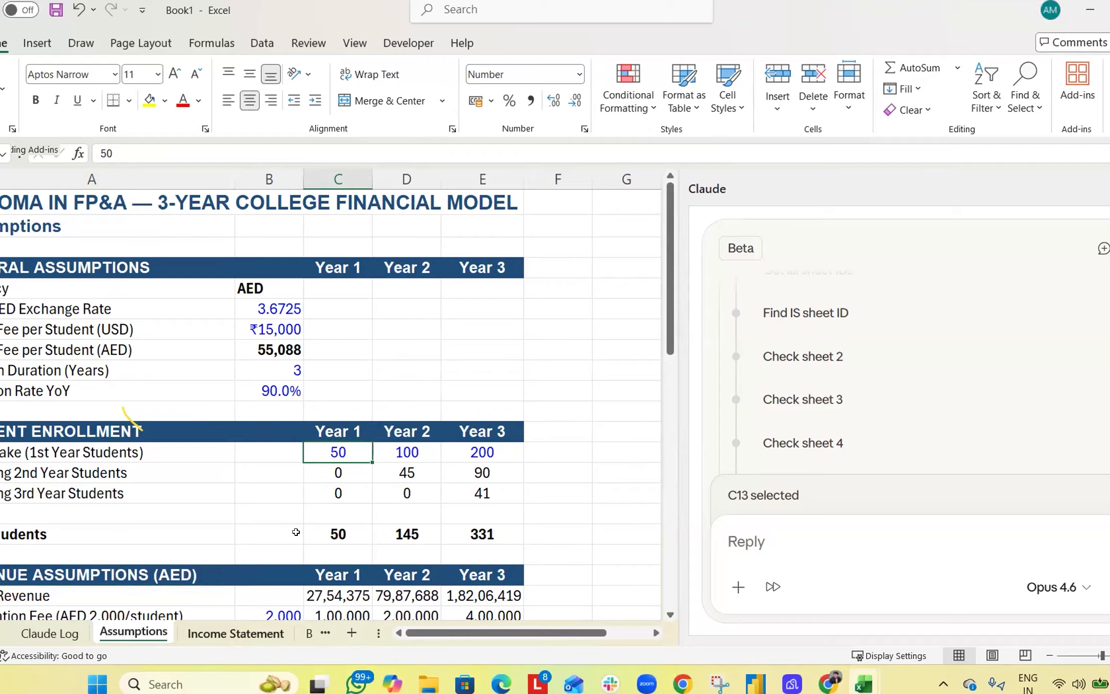
scroll(276, 328, down, 3)
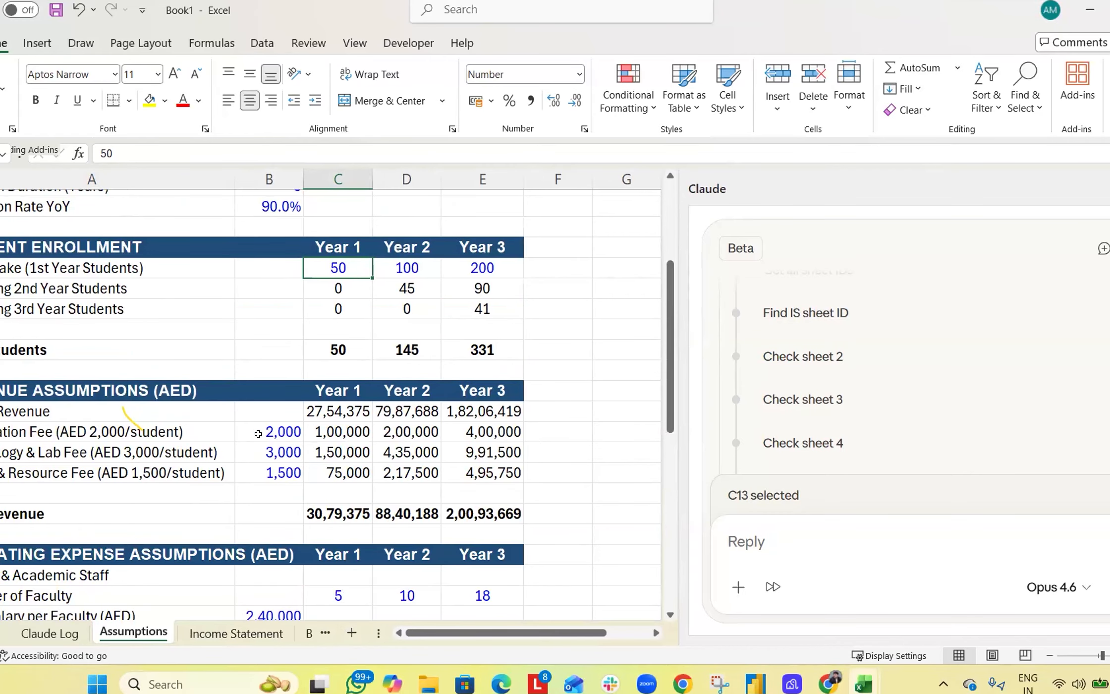
drag(329, 264, 505, 263)
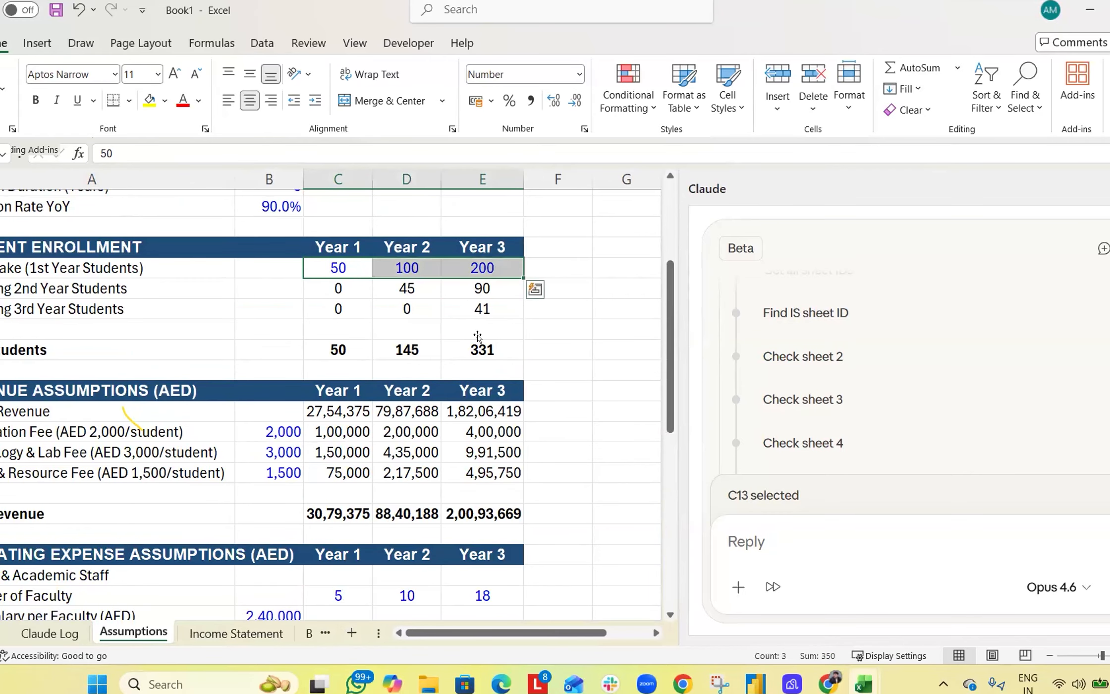
scroll(478, 330, up, 3)
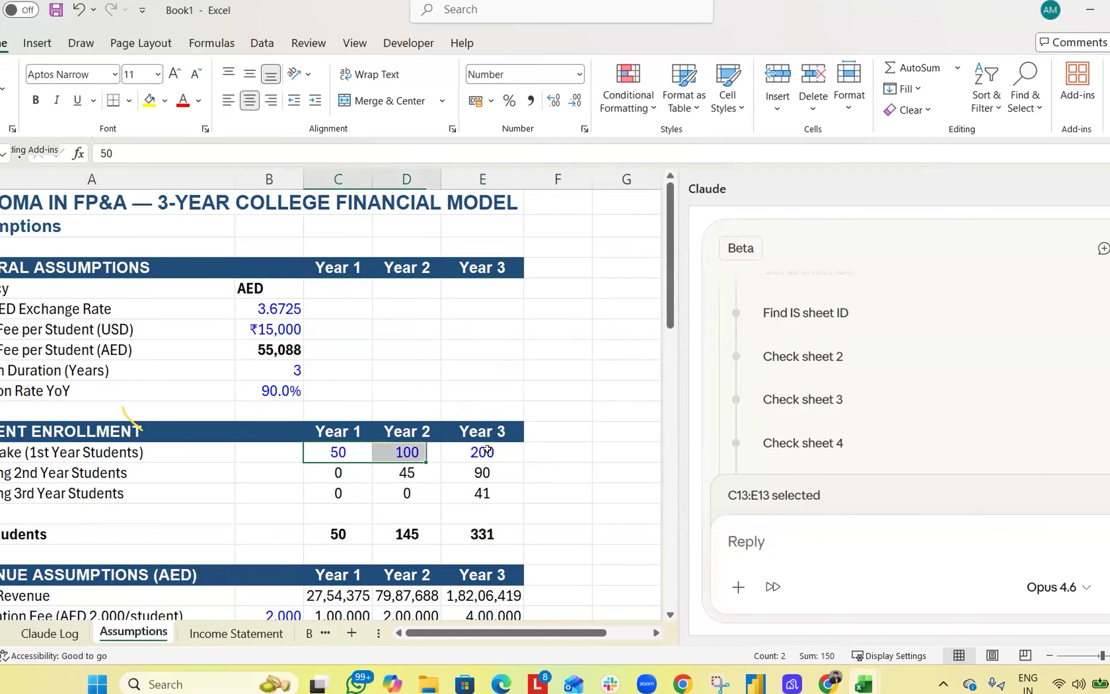
drag(370, 474, 475, 492)
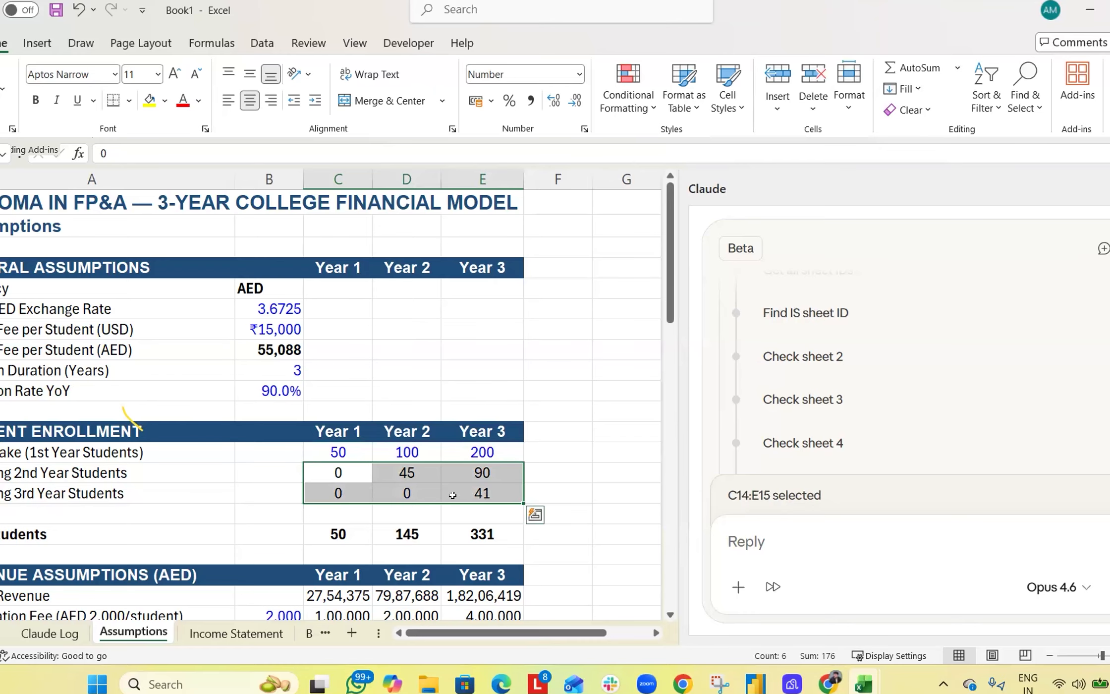
Step: Inspect the exchange rate, the per-student tuition fee in USD and the formula converting it to AED
drag(288, 305, 275, 326)
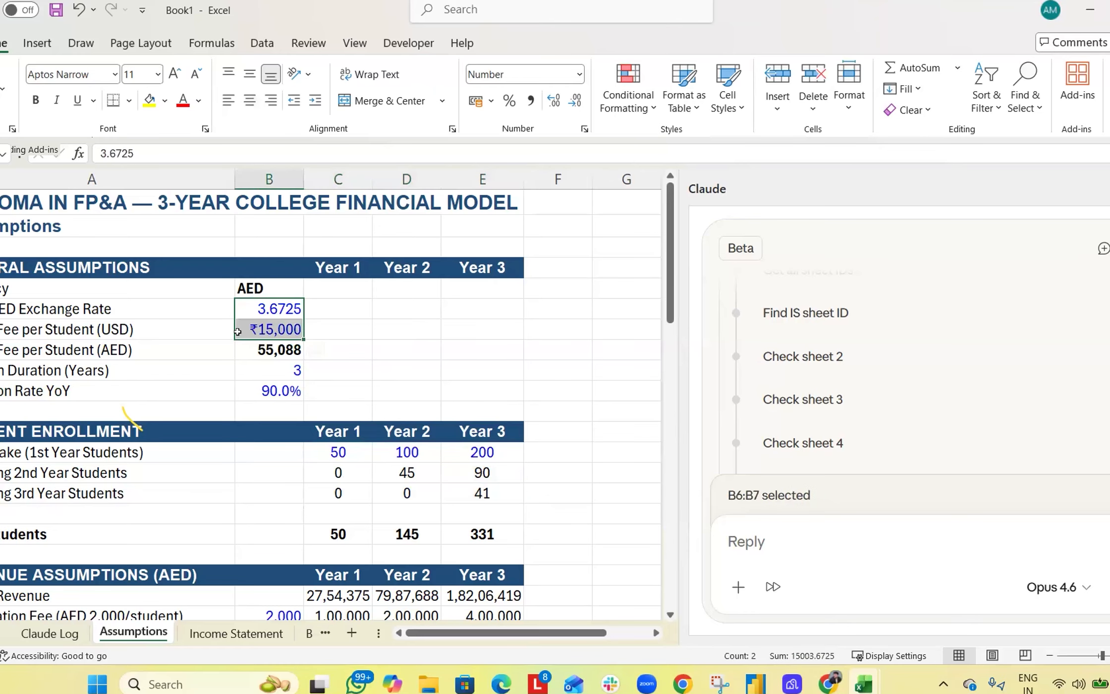
click(289, 305)
click(287, 329)
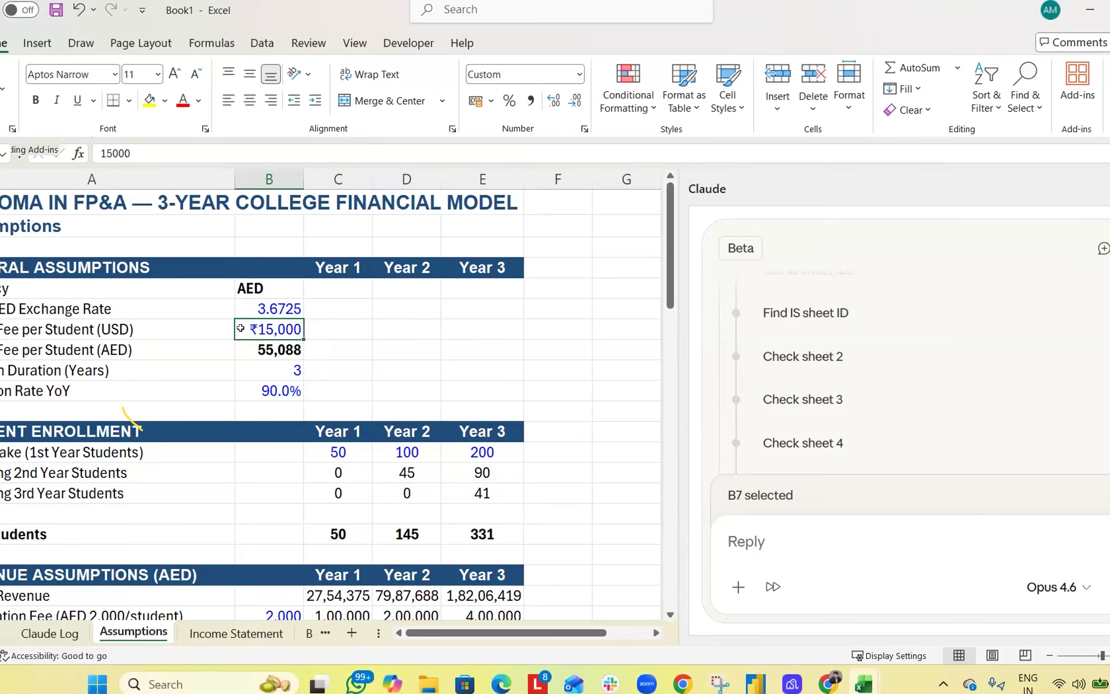
click(284, 353)
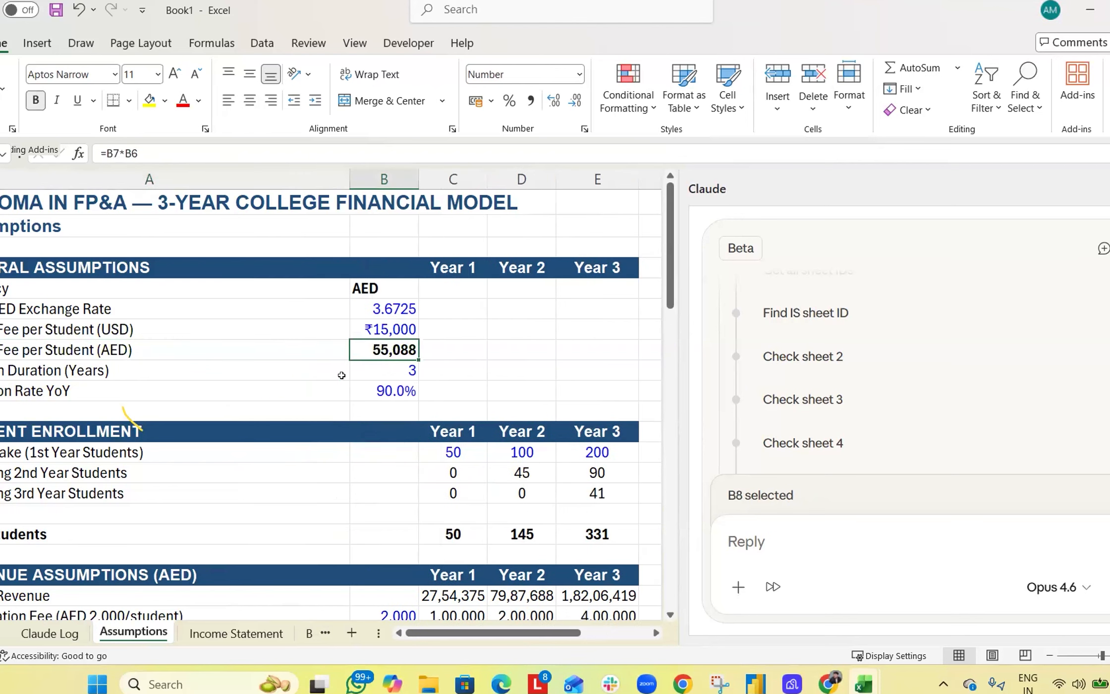
Step: Check the CapEx and working capital assumptions, and read Claude's progress notes on the sheet structure, enrollment and revenue
scroll(564, 376, down, 5)
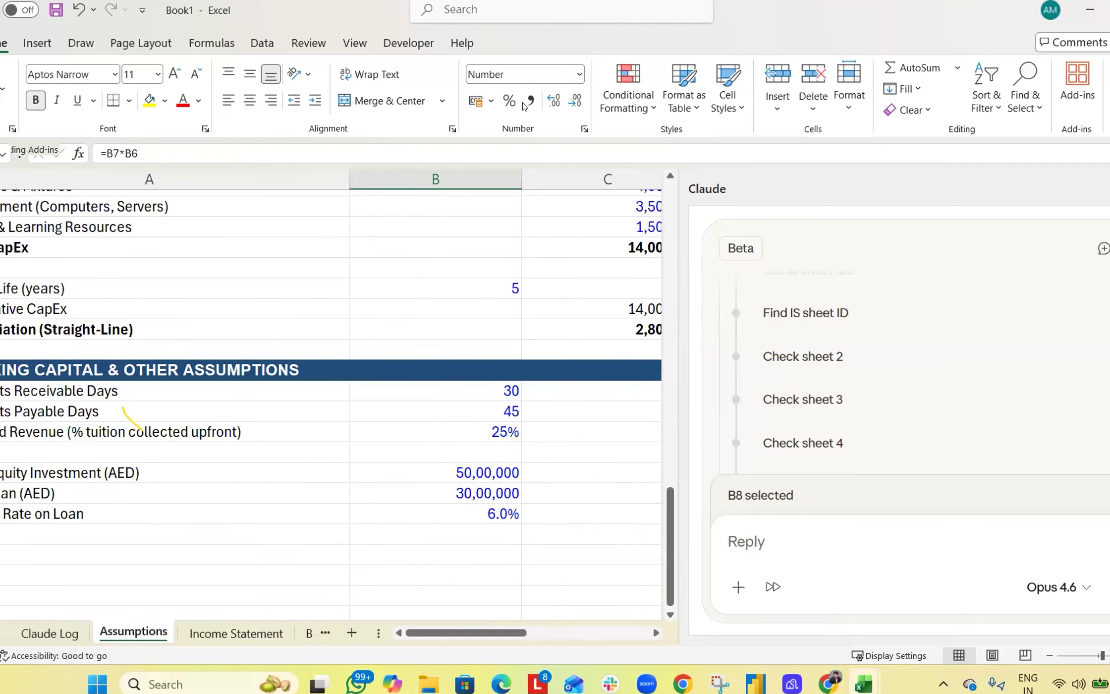
scroll(1027, 402, down, 10)
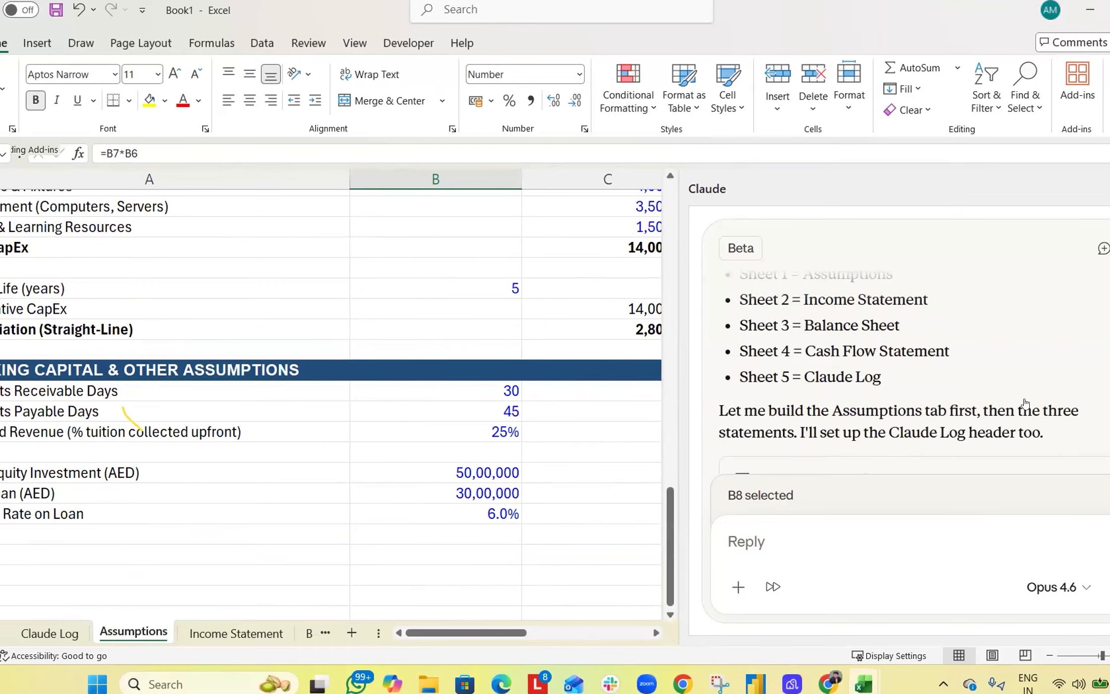
scroll(771, 387, up, 4)
scroll(771, 388, down, 8)
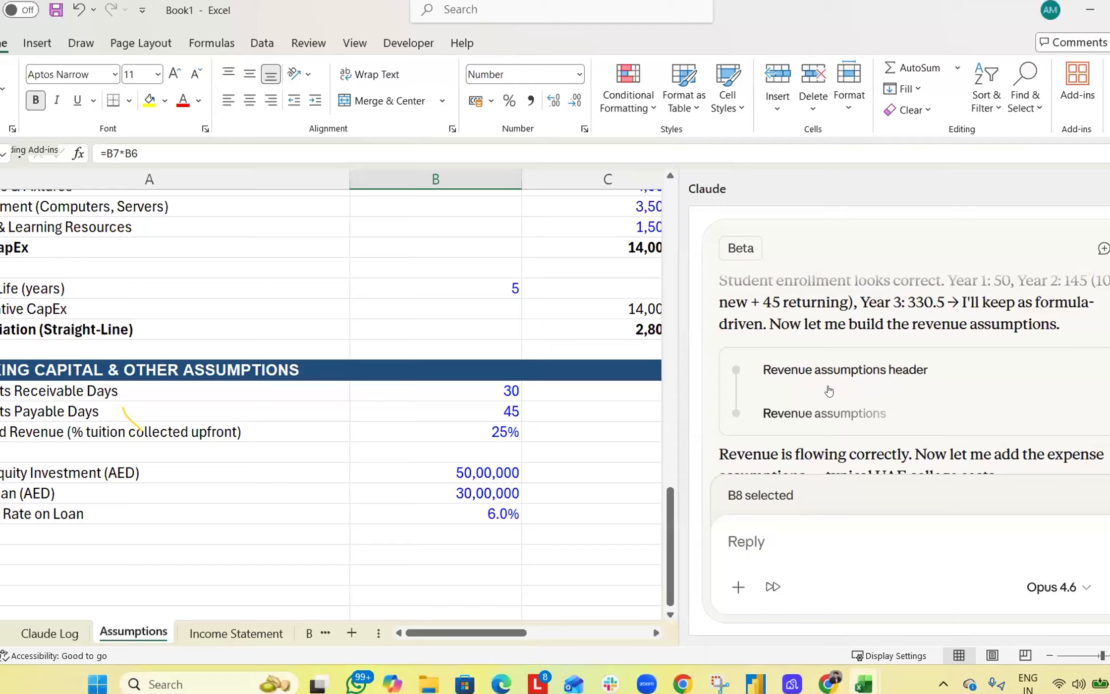
scroll(829, 392, down, 15)
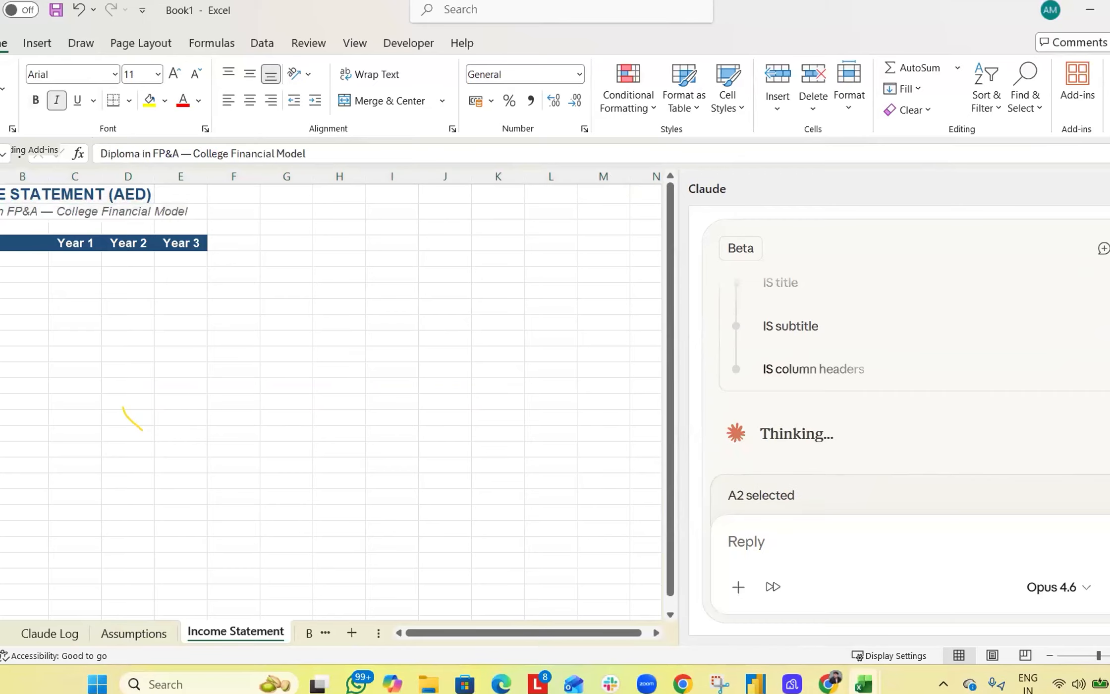
Step: Fit columns C to E on the Income Statement sheet so the Year 1 to Year 3 amounts are readable
scroll(39, 371, up, 4)
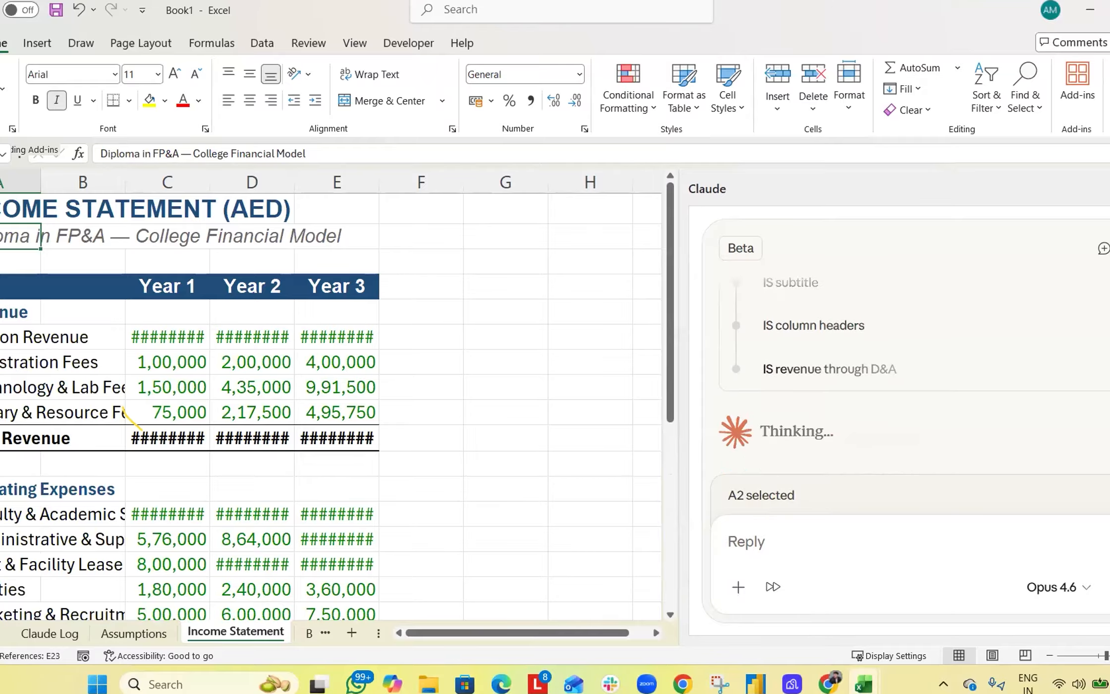
drag(157, 179, 369, 180)
double_click(379, 179)
scroll(352, 337, down, 1)
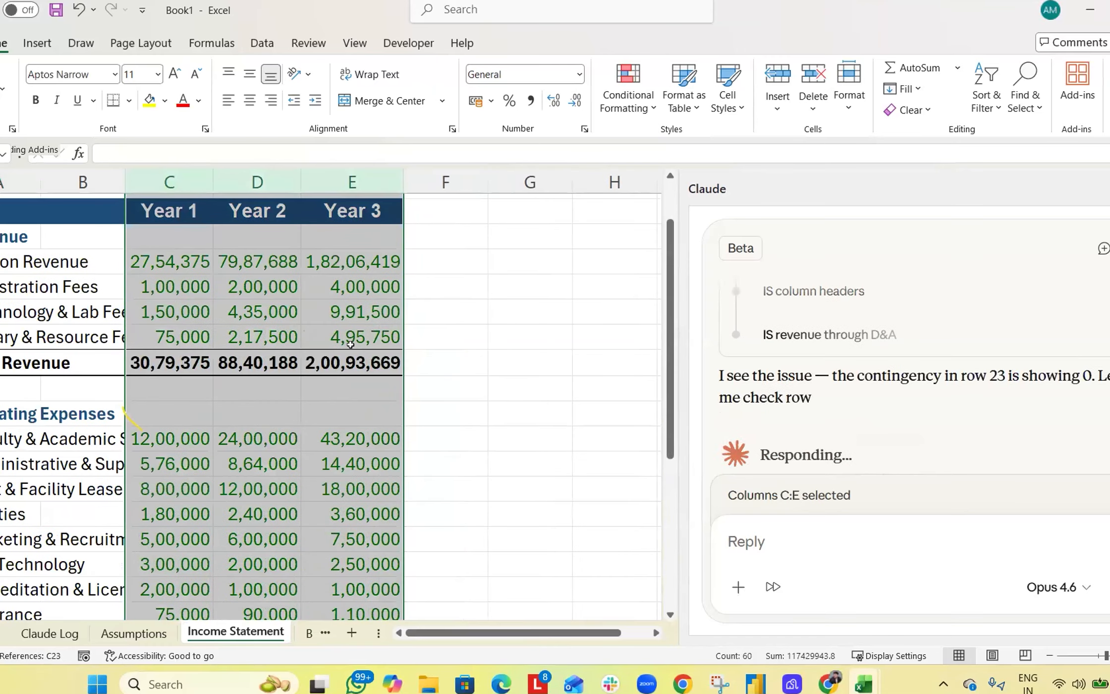
Step: Review the Income Statement's revenue, operating expenses and EBITDA rows, and inspect the Year 1 EBITDA Margin formula
scroll(372, 358, down, 3)
scroll(167, 287, up, 3)
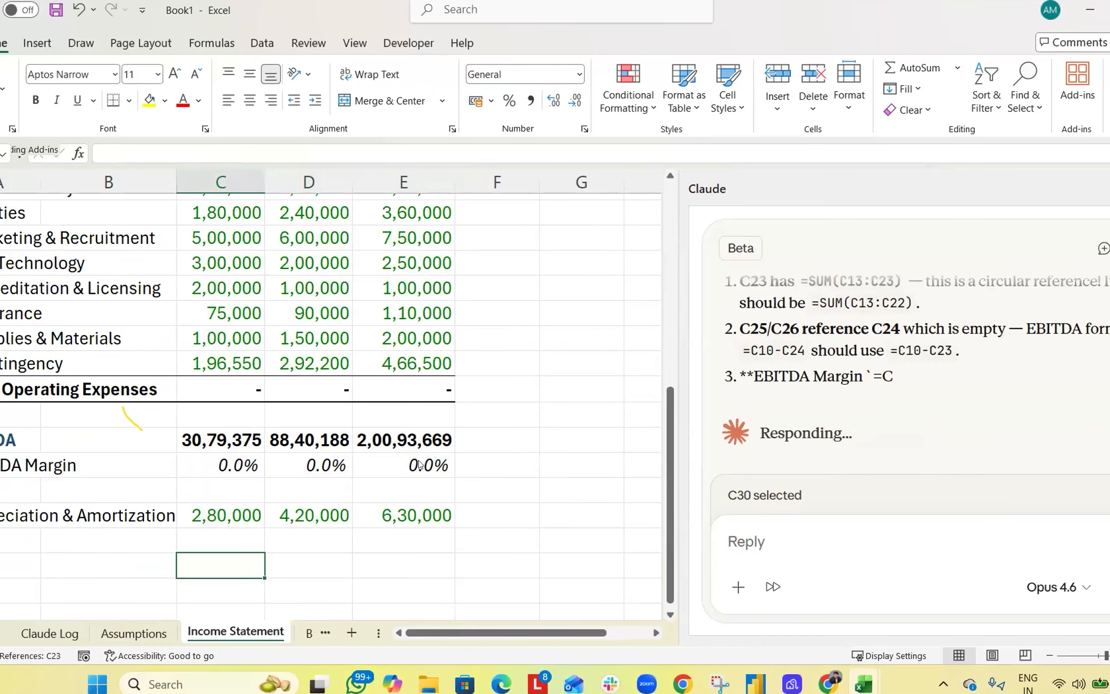
scroll(735, 377, up, 3)
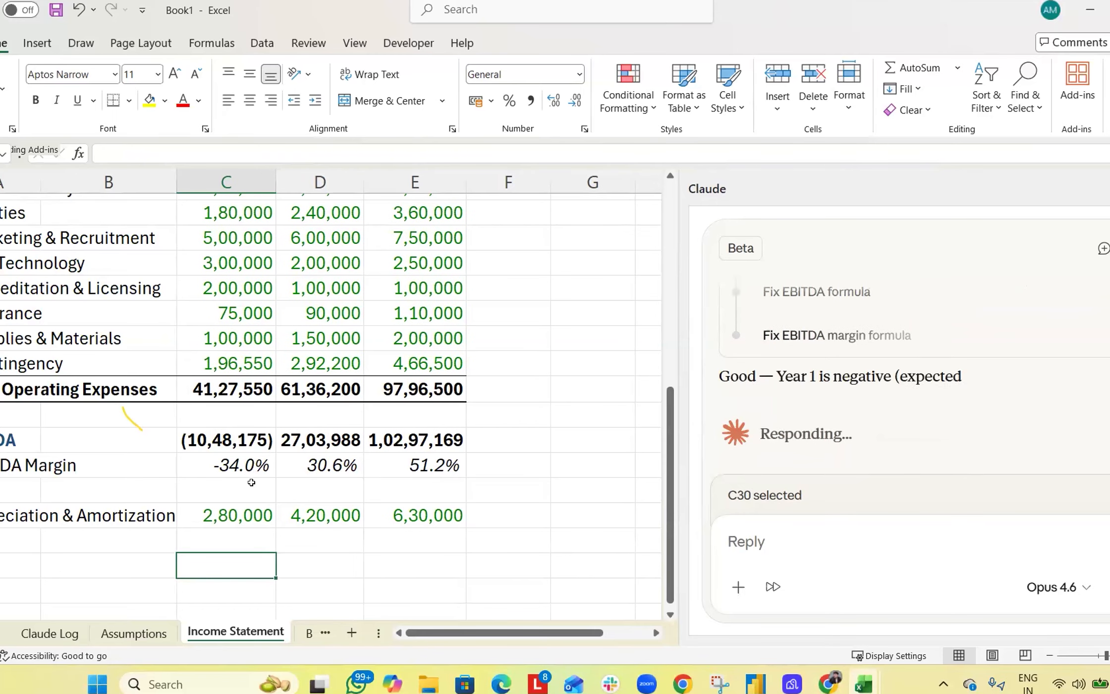
scroll(244, 503, up, 1)
click(233, 545)
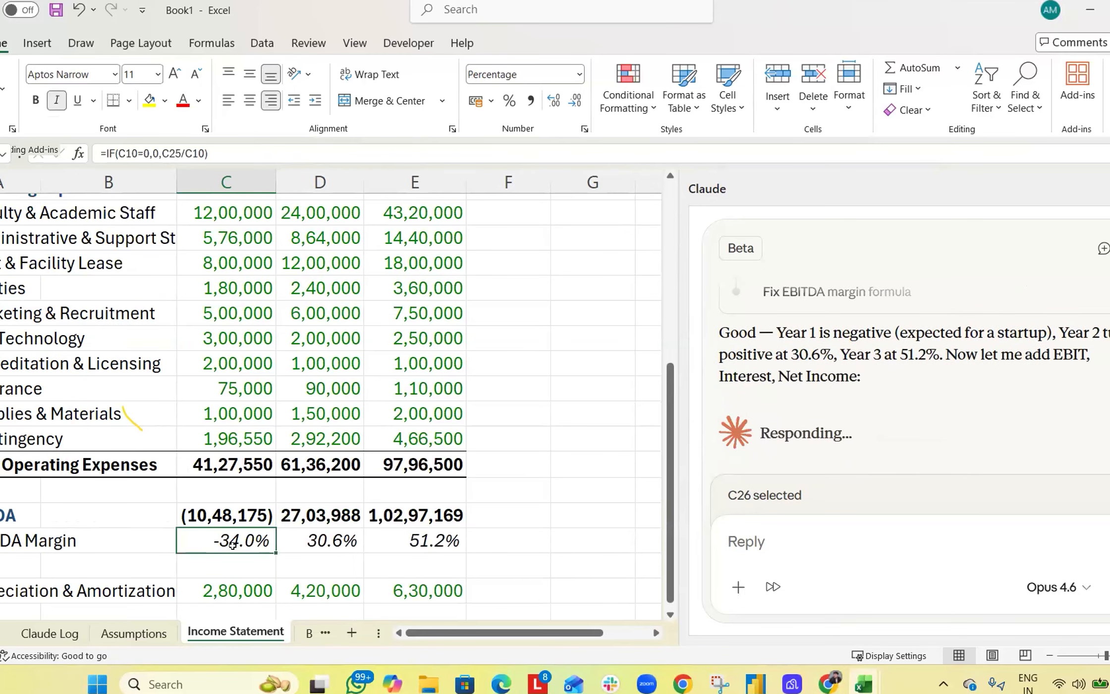
scroll(233, 548, up, 3)
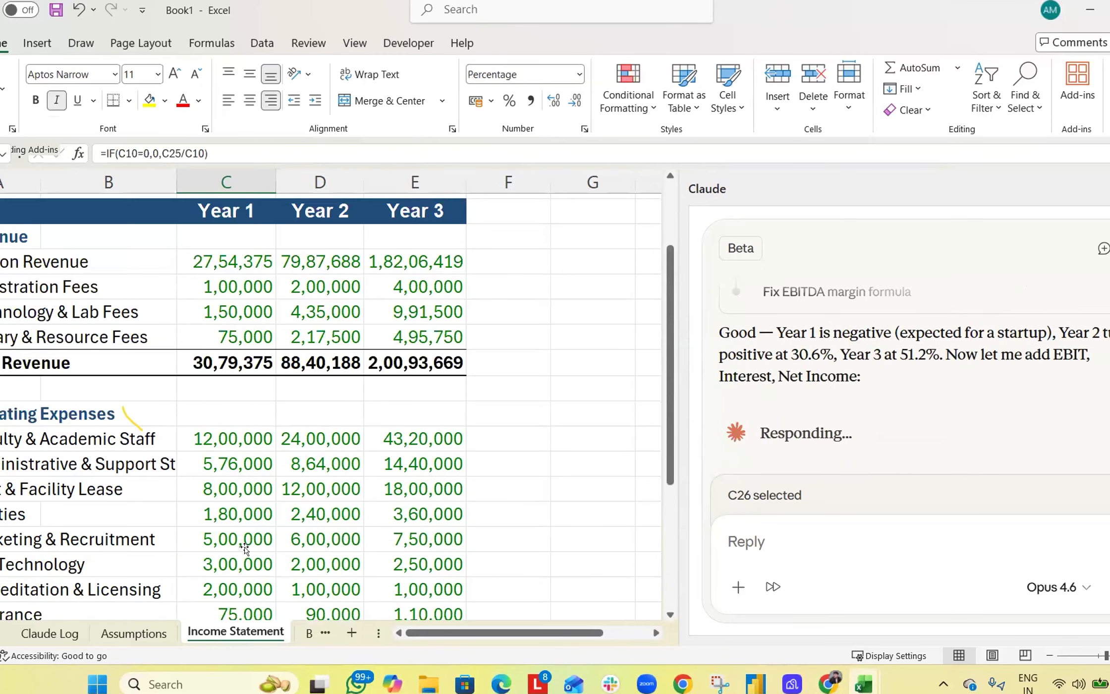
scroll(206, 474, down, 3)
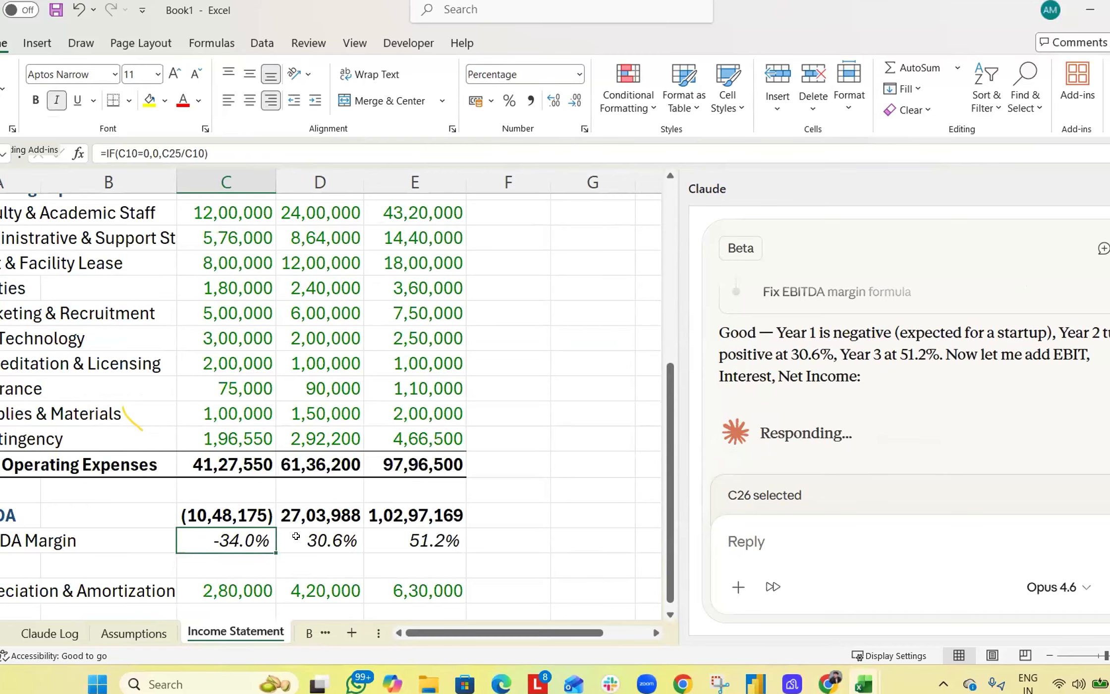
Step: Compare the Year 1 revenue and expense column with Year 2, and inspect the Year 2 EBITDA formula
scroll(322, 547, up, 4)
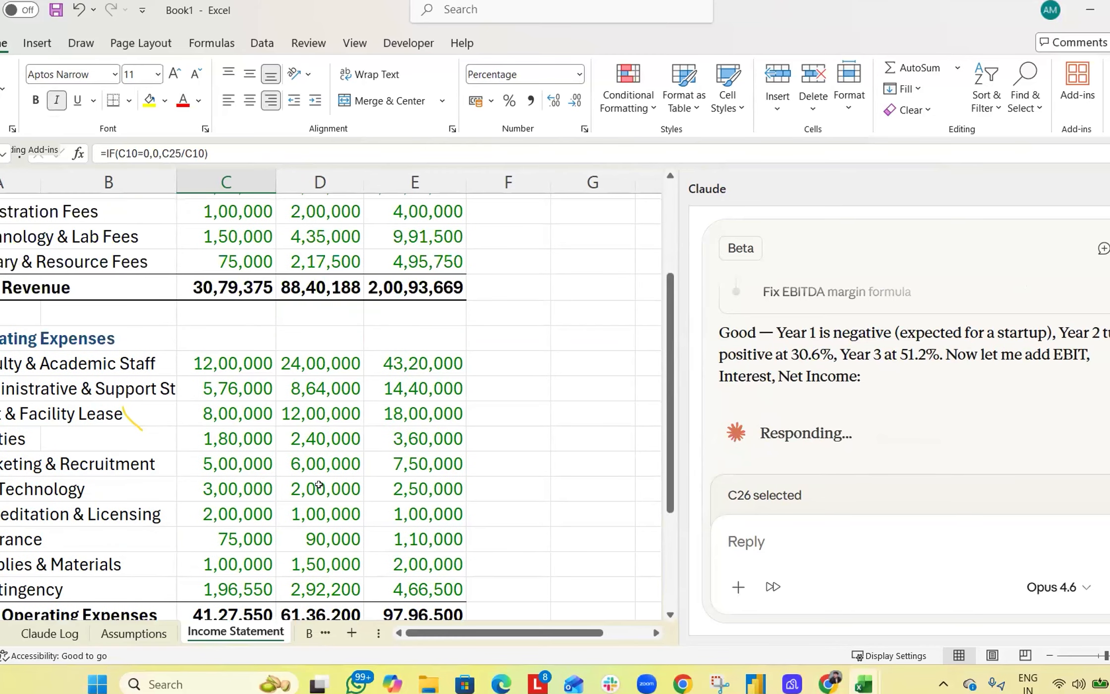
click(241, 169)
scroll(341, 495, down, 4)
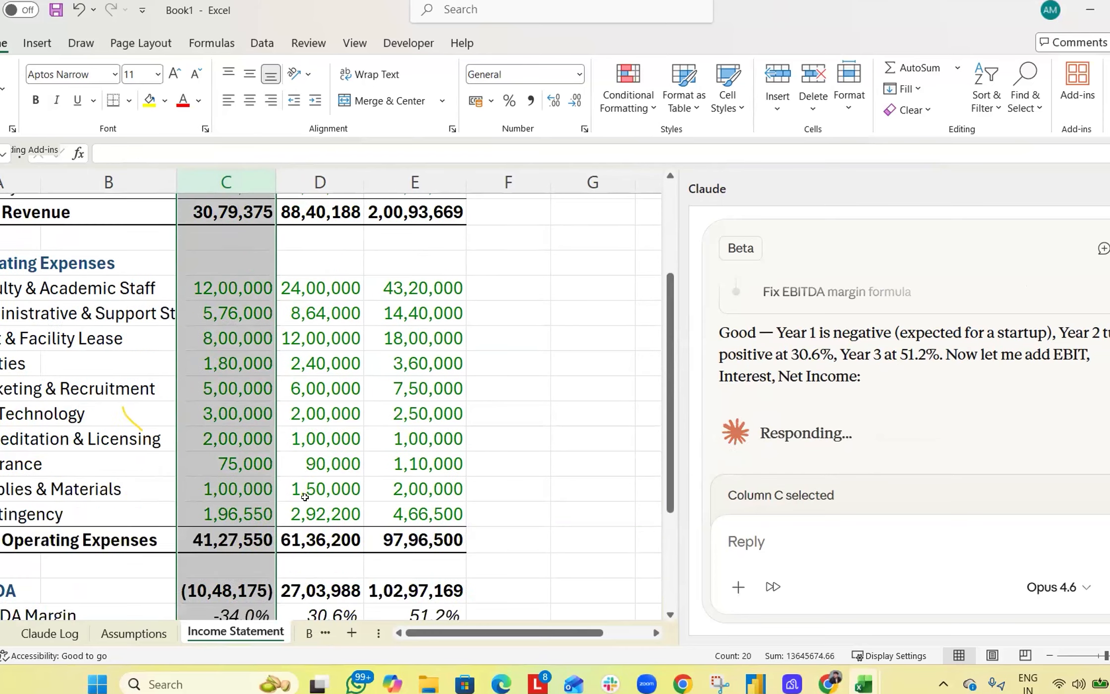
click(342, 525)
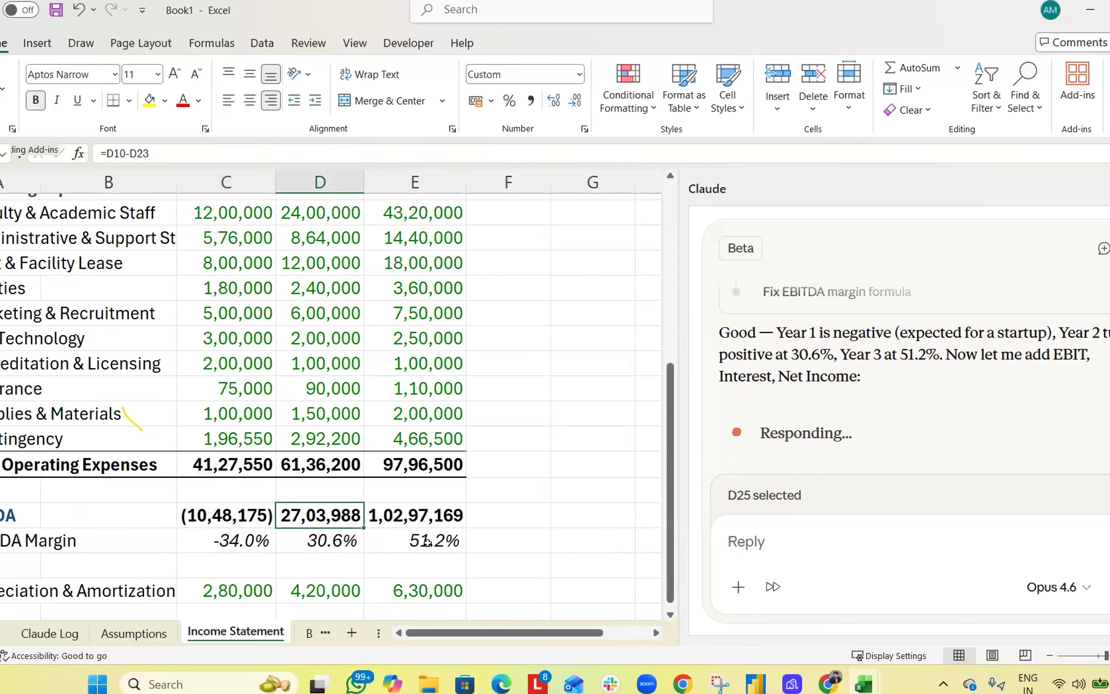
scroll(428, 542, up, 4)
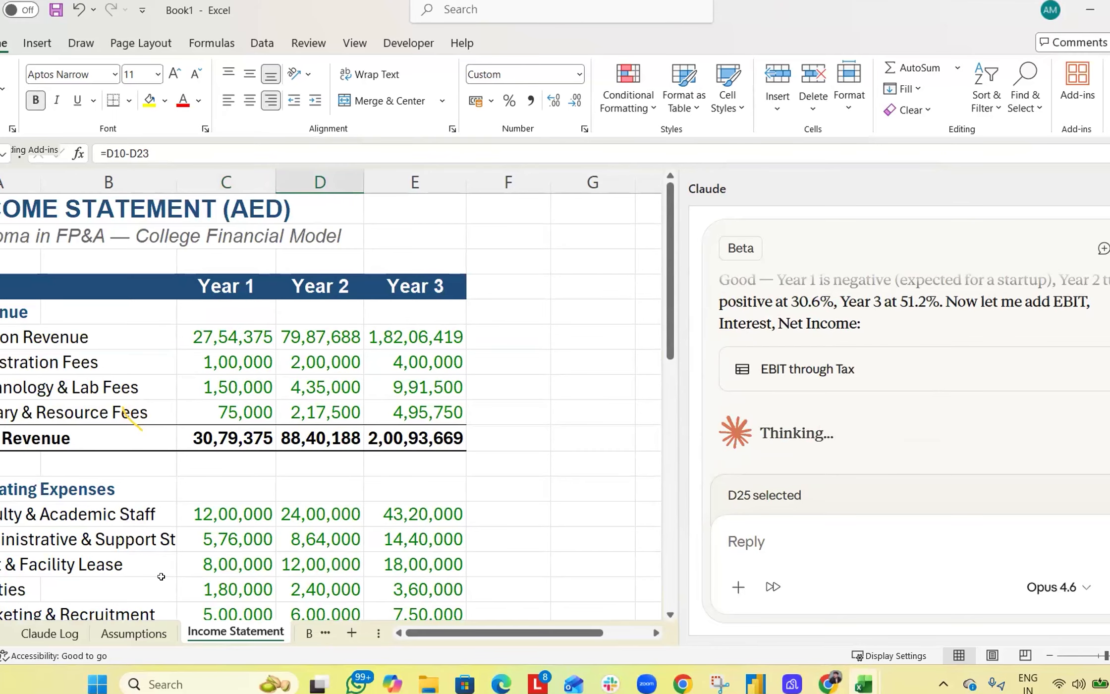
Step: Refit Income Statement columns C to E to display the full Net Income amounts
scroll(161, 575, down, 9)
drag(238, 177, 424, 177)
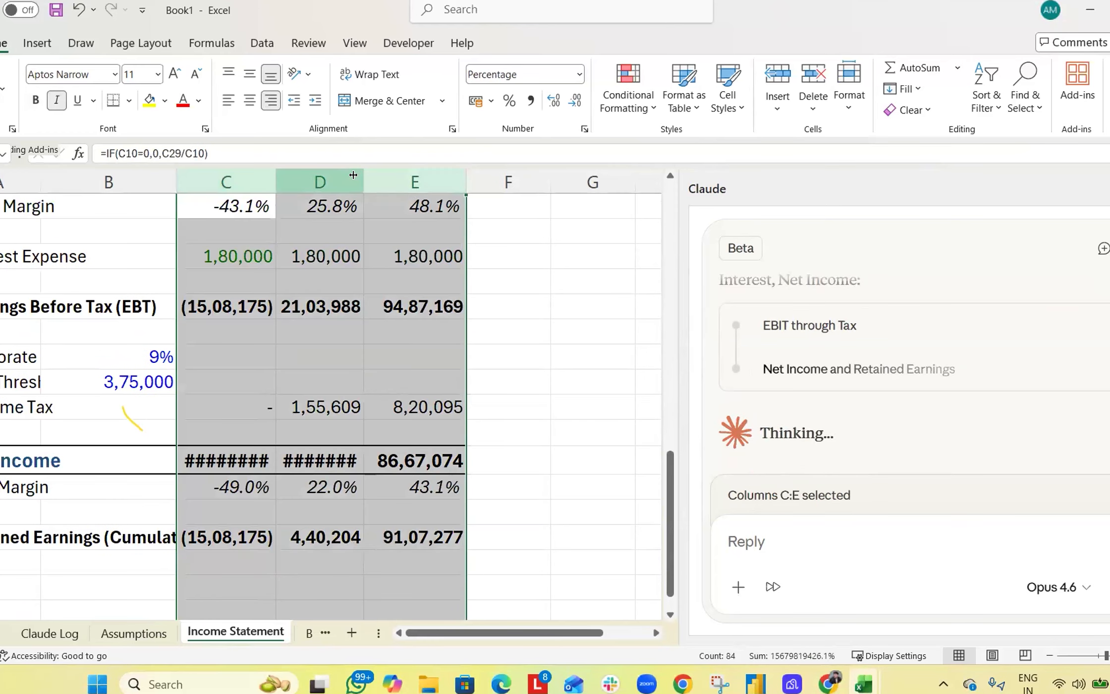
double_click(365, 177)
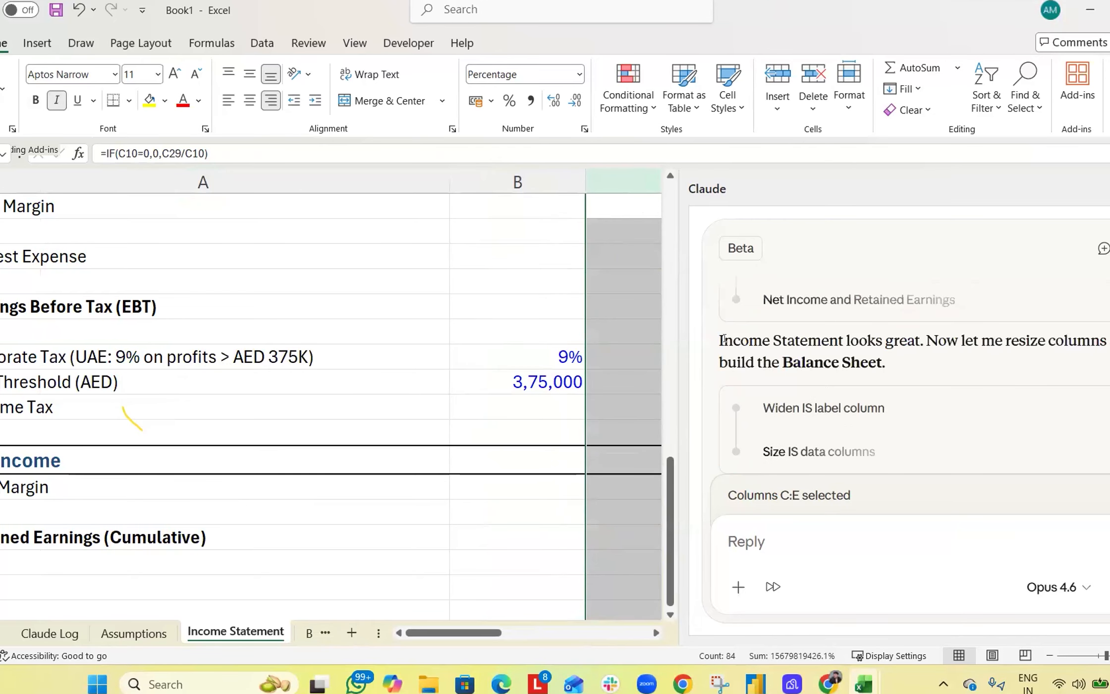
Step: Bring up the Balance Sheet sheet and reread the original model prompt and Claude's build progress
scroll(926, 379, up, 2)
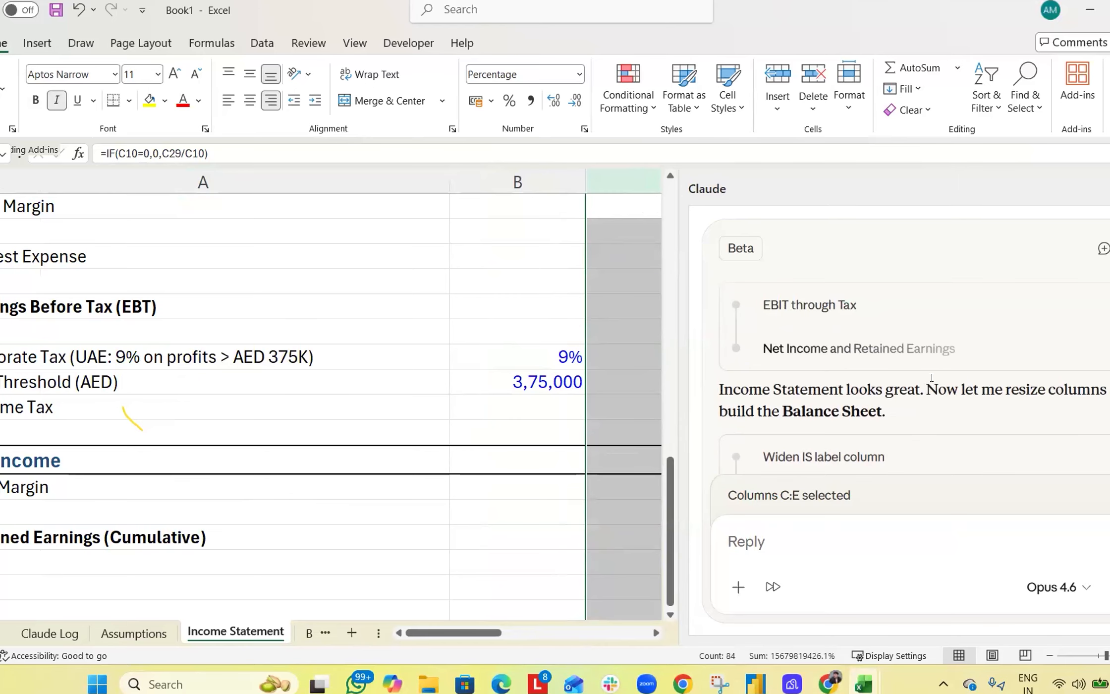
click(322, 632)
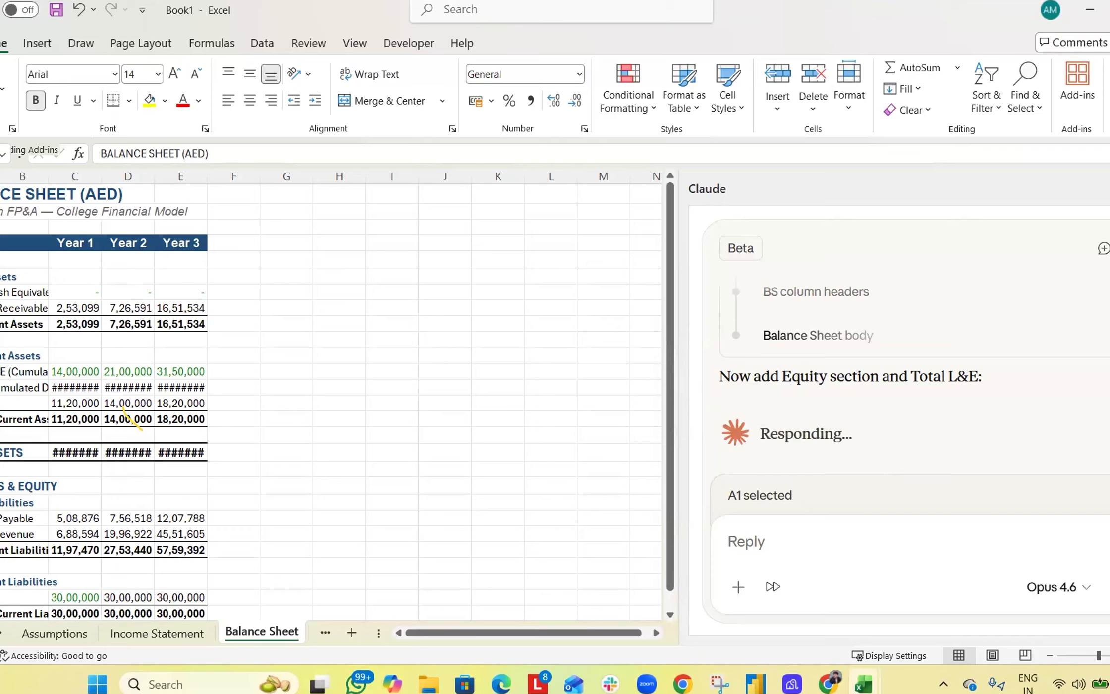
scroll(885, 379, up, 15)
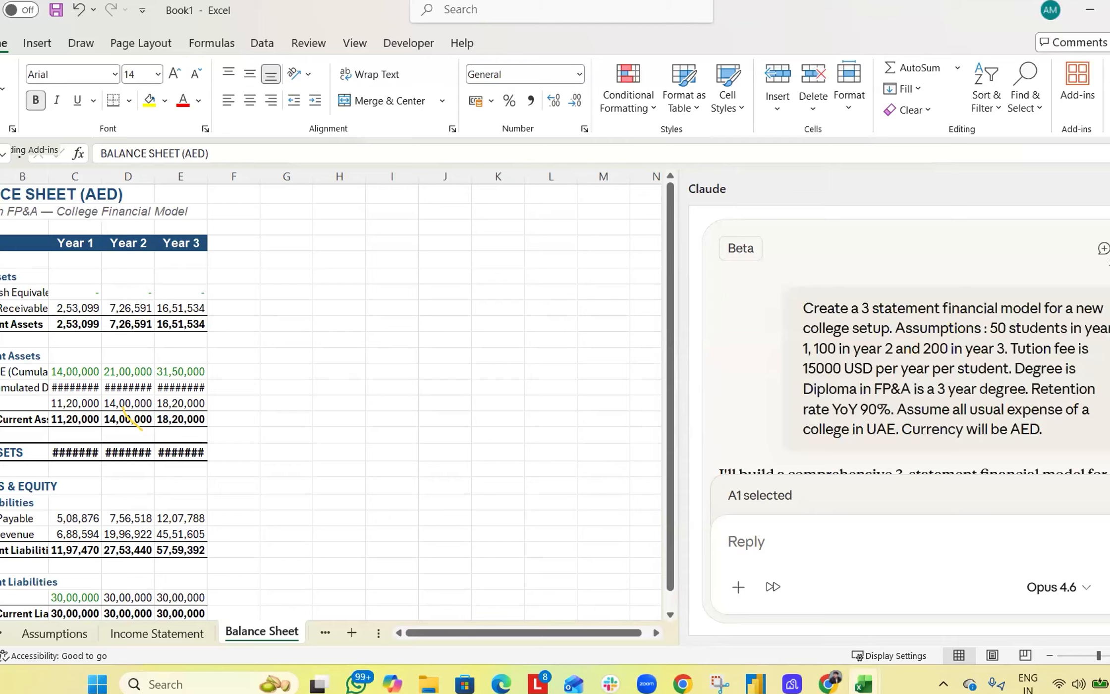
scroll(867, 337, down, 5)
scroll(867, 337, down, 10)
scroll(1078, 372, up, 20)
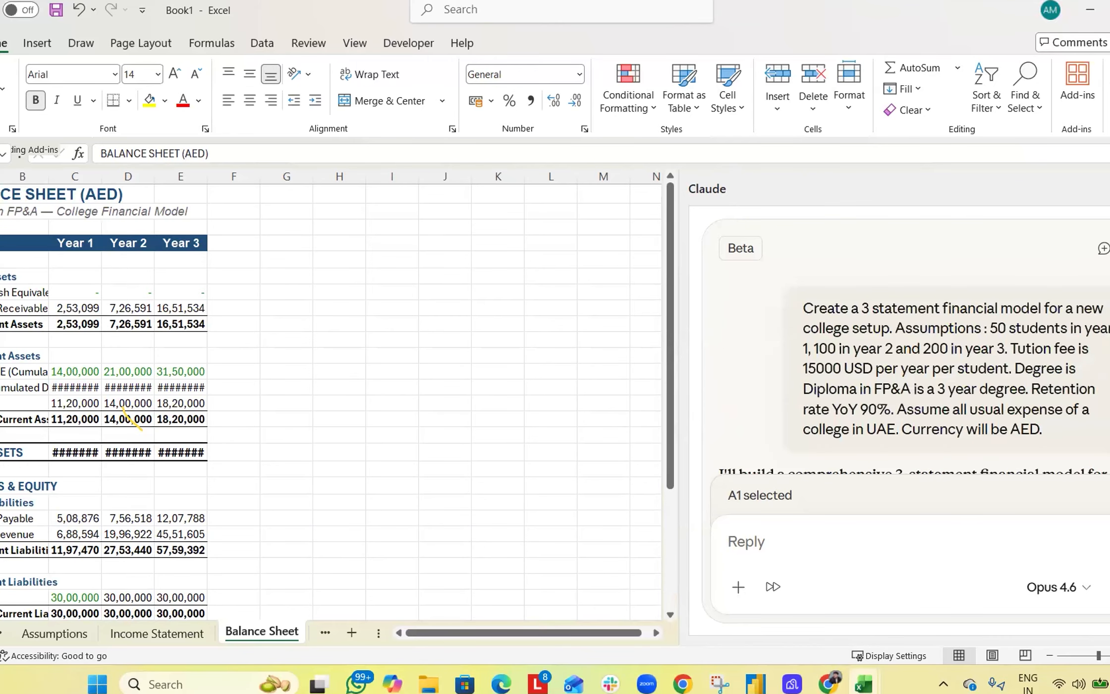
right_click(1108, 263)
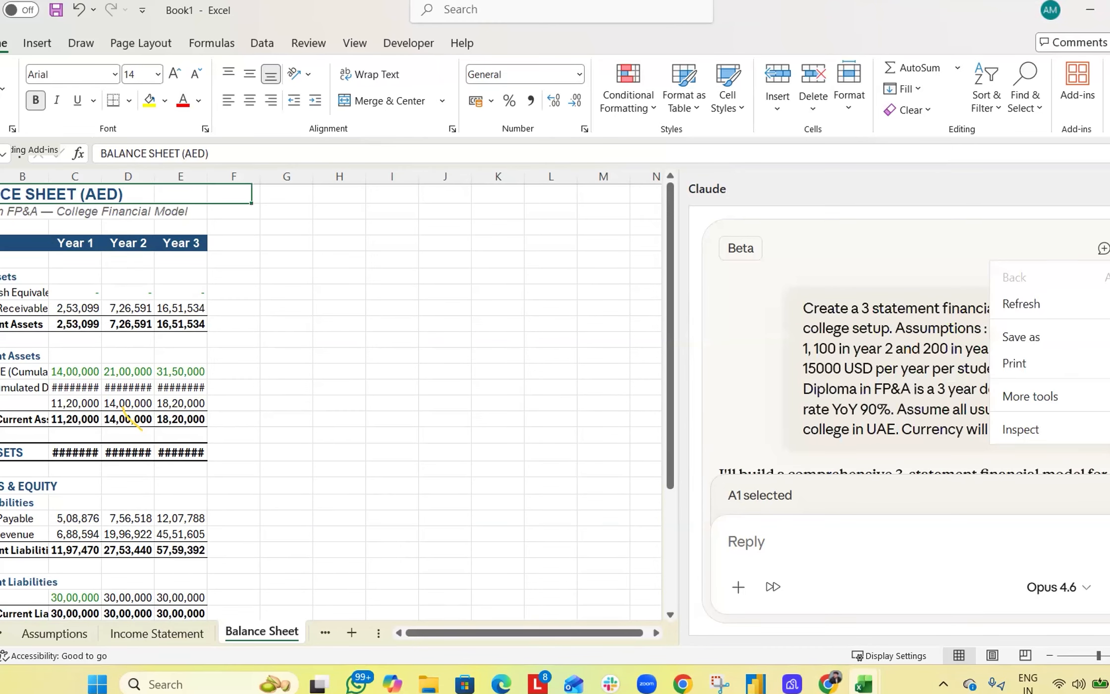
Step: Reread Claude's build notes in the chat and highlight the full original prompt for the college financial model
click(979, 258)
scroll(1088, 302, down, 15)
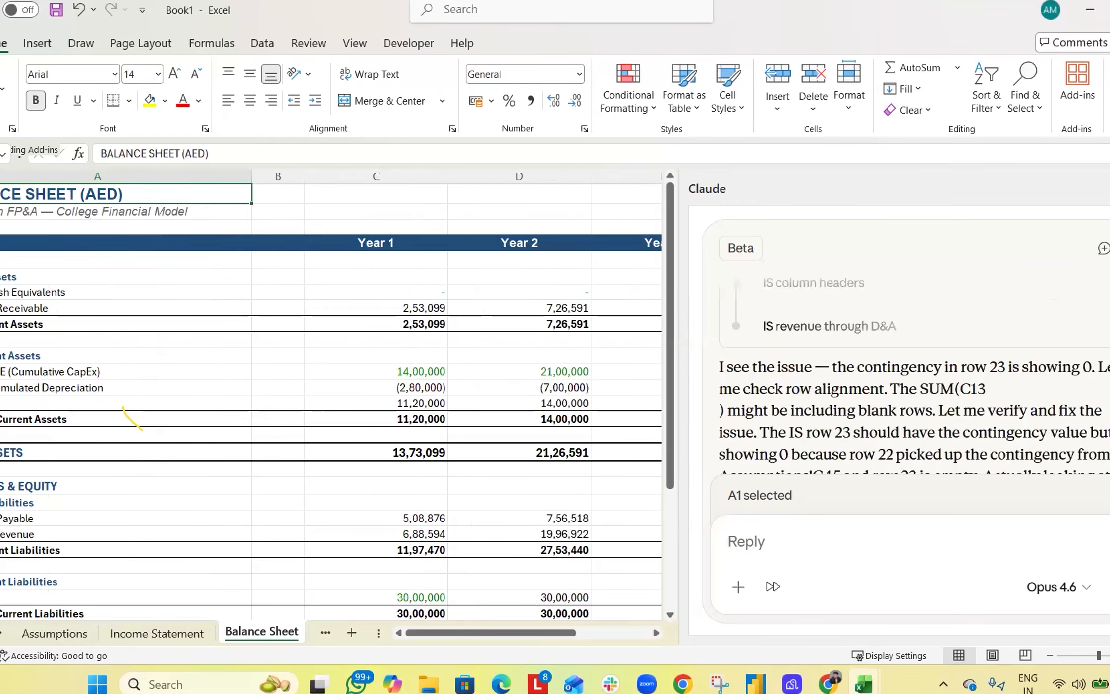
scroll(911, 377, up, 15)
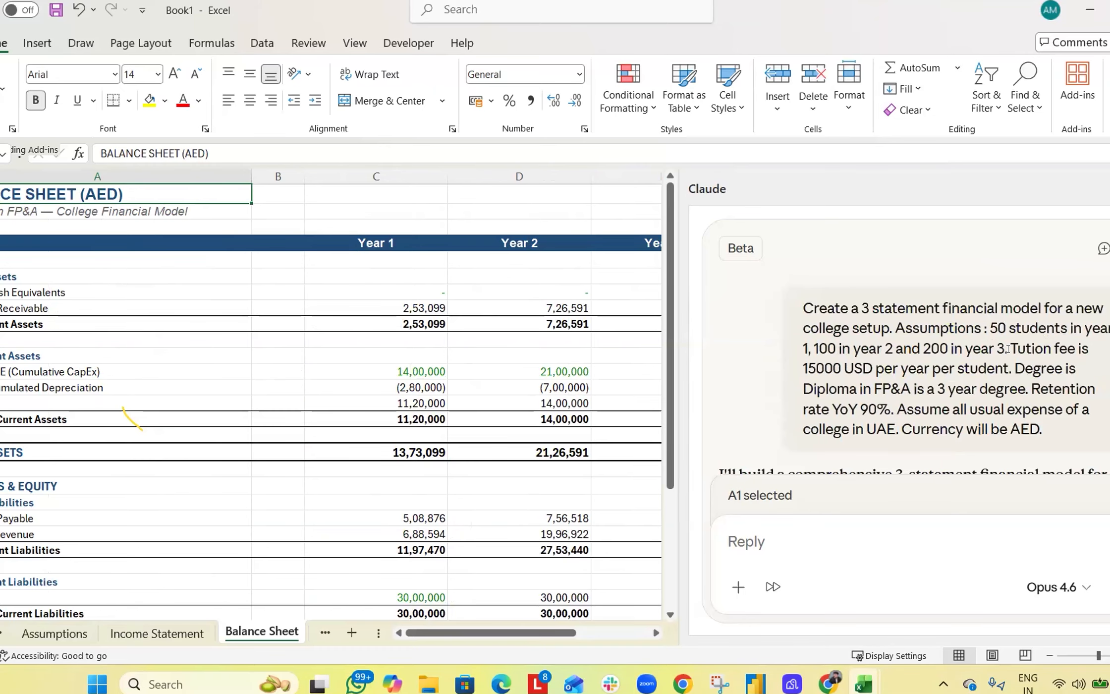
drag(1065, 433, 800, 300)
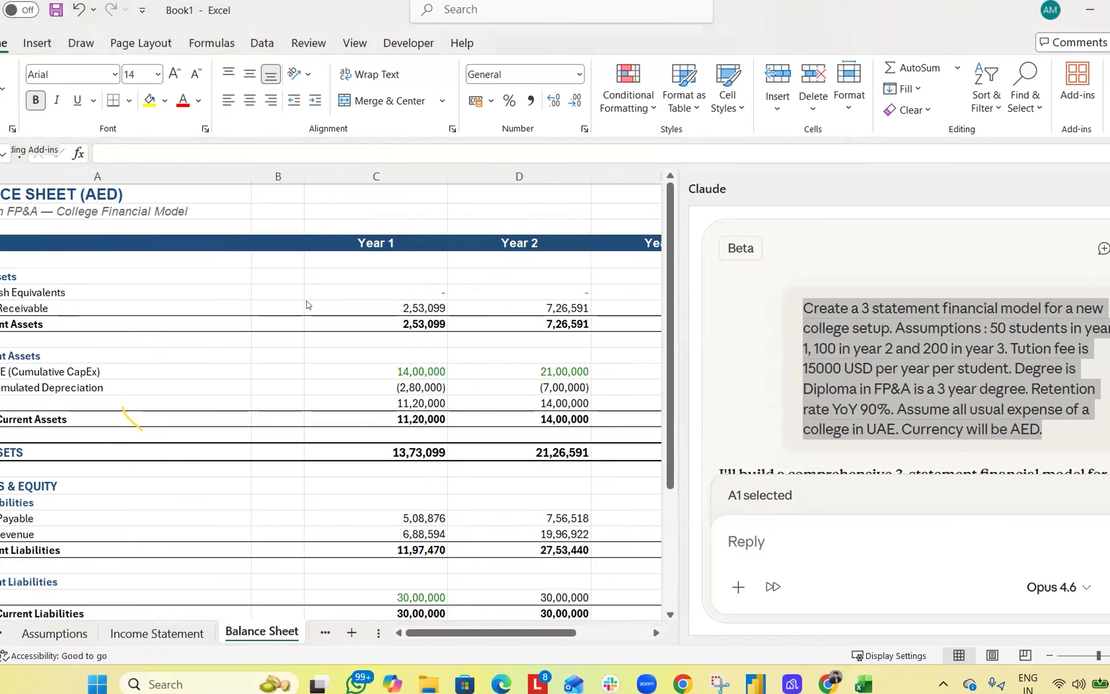
Step: Examine the Balance Sheet's liabilities and equity sections and the Balance Check (Assets - L&E) row across the years
scroll(421, 485, down, 5)
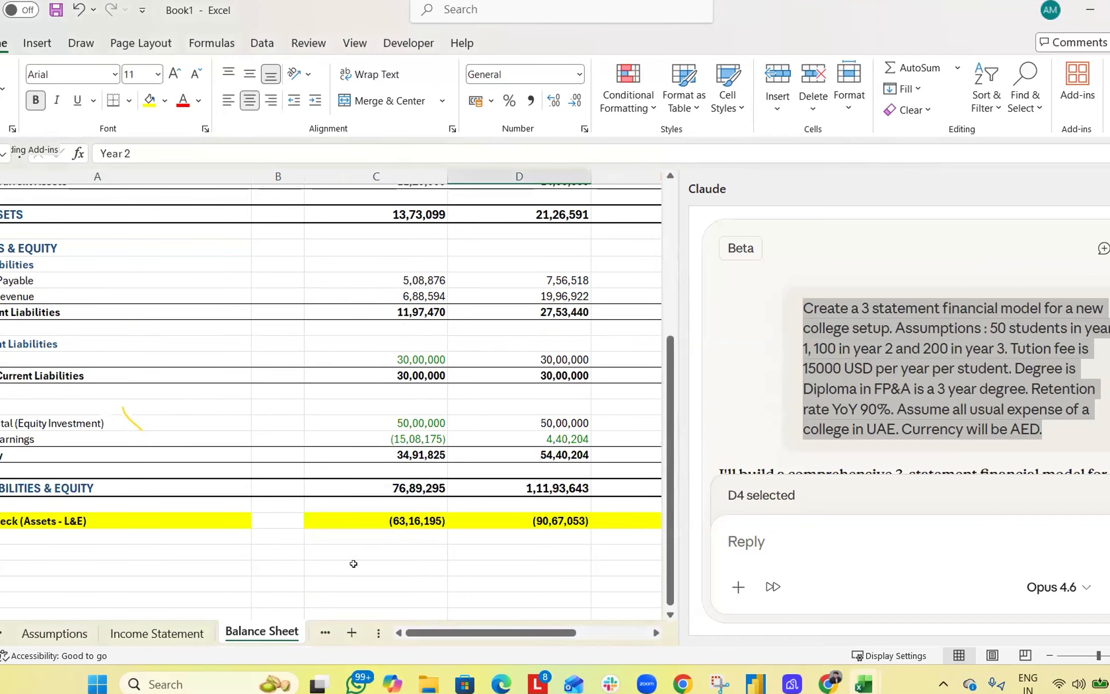
click(1, 521)
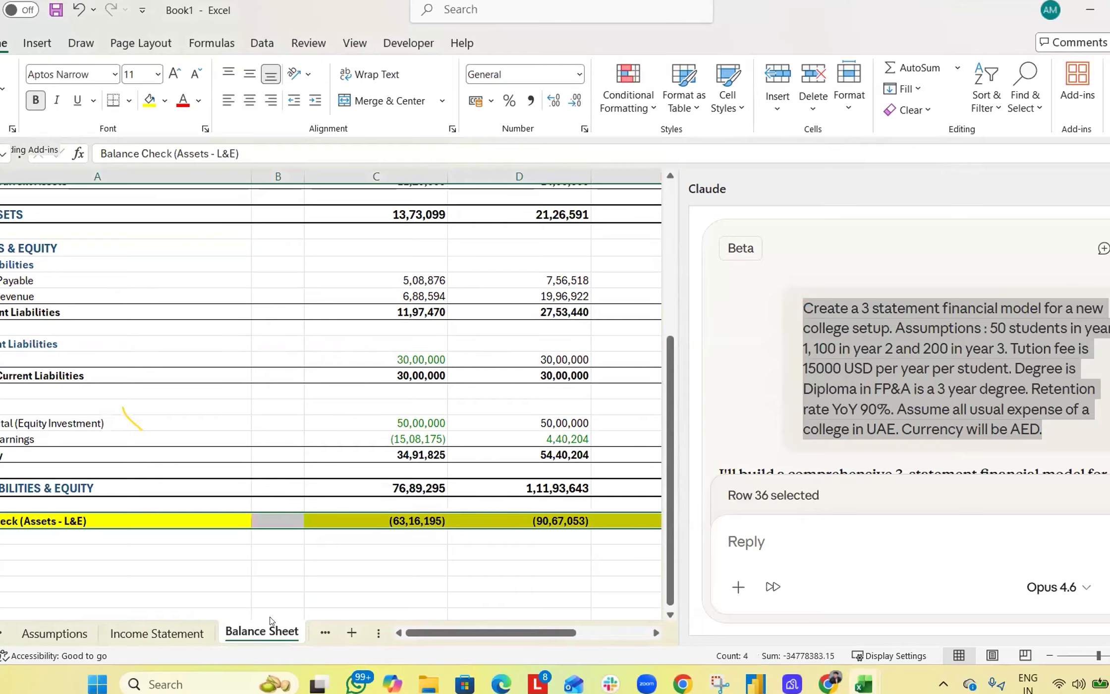
scroll(578, 628, right, 1)
scroll(436, 620, left, 1)
Step: Narrow Balance Sheet columns C to E so that all three years fit in the sheet view
scroll(478, 539, up, 5)
mouse_move(392, 176)
mouse_down()
mouse_move(661, 176)
mouse_move(390, 171)
mouse_up()
scroll(514, 632, left, 2)
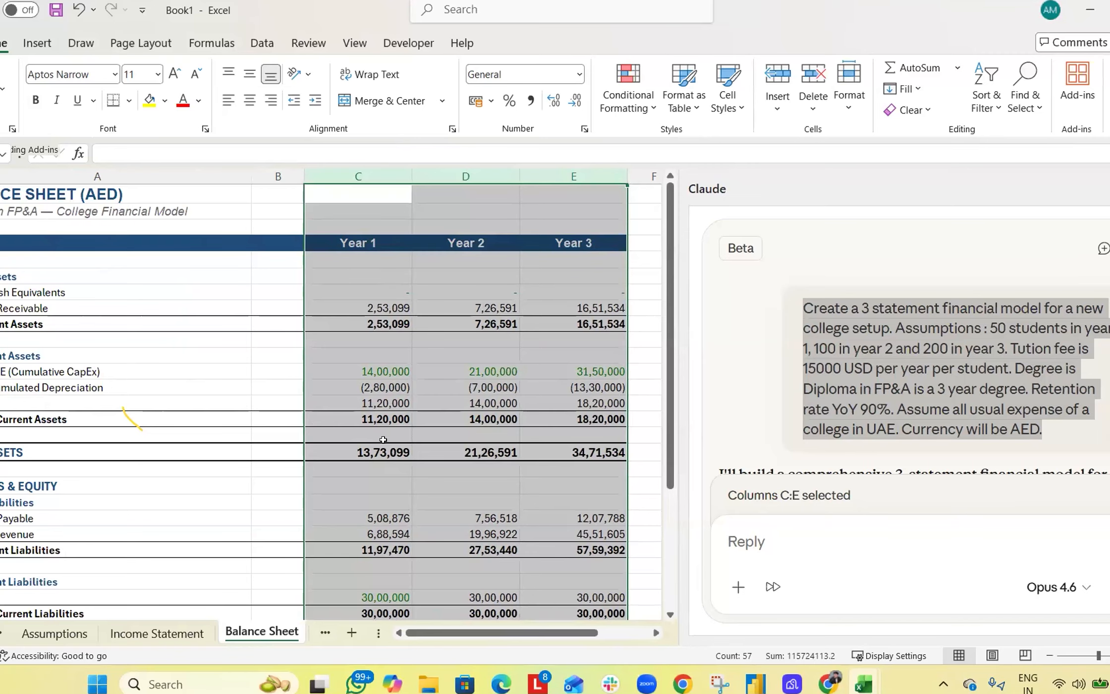
Step: Inspect the Cash Equivalents cells for Years 1 to 3 on the Balance Sheet, and bring up the Cash Flow Statement sheet
drag(342, 292, 595, 292)
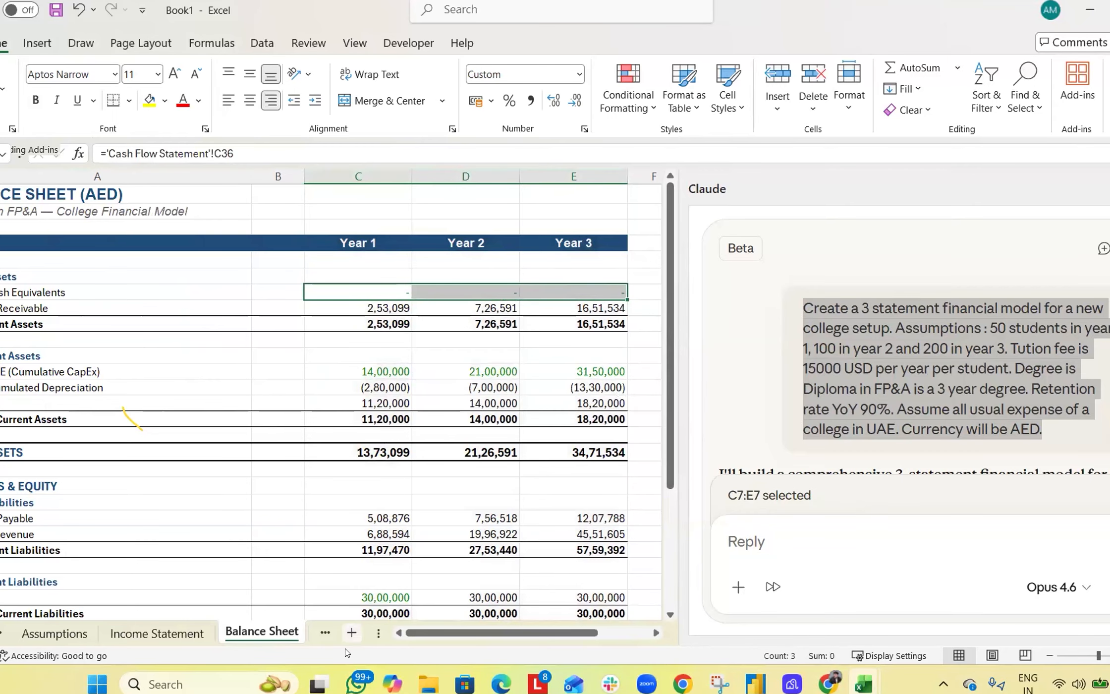
drag(375, 635, 501, 636)
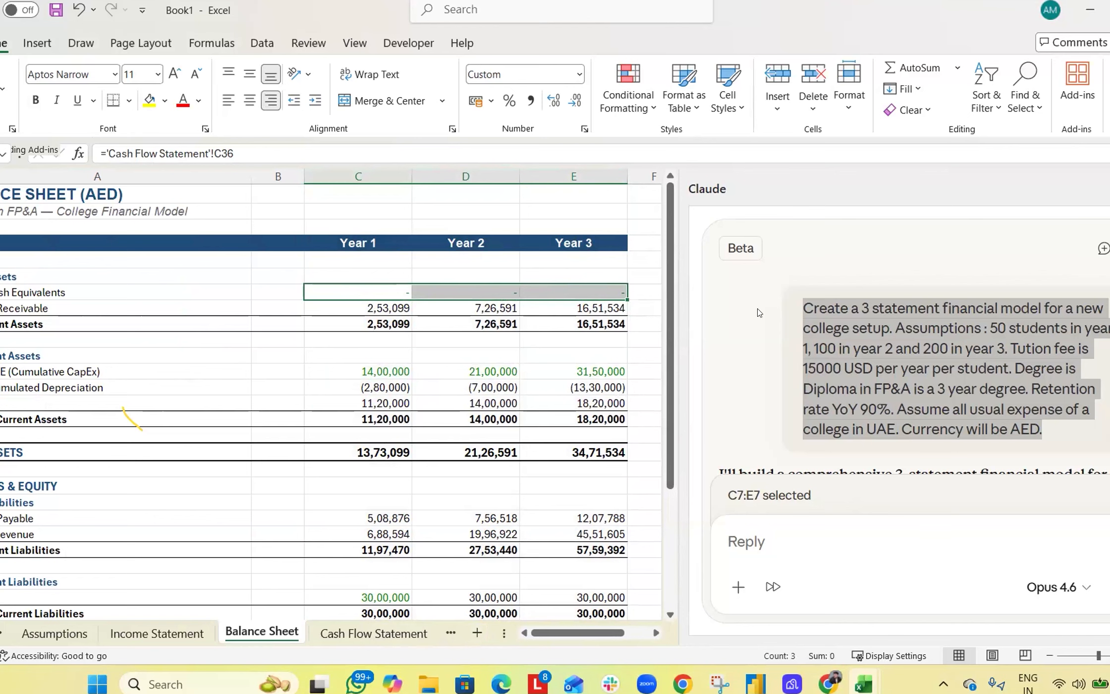
click(391, 633)
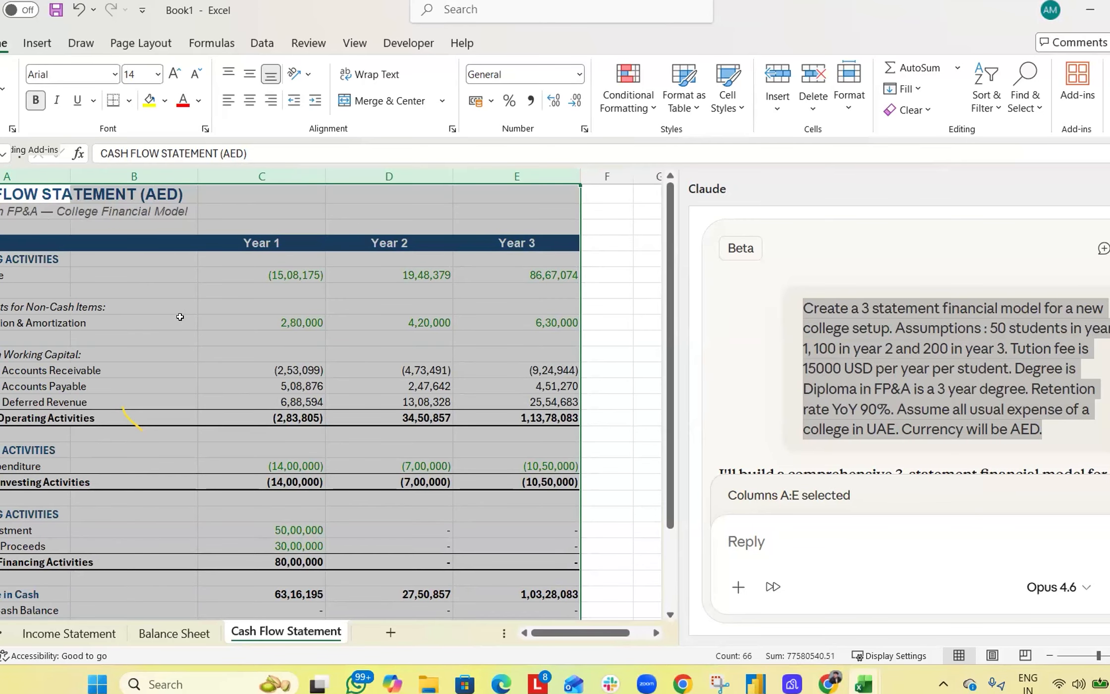
Step: Review the operating, investing and financing cash flows down to the final cash balance row
click(167, 306)
scroll(167, 306, down, 4)
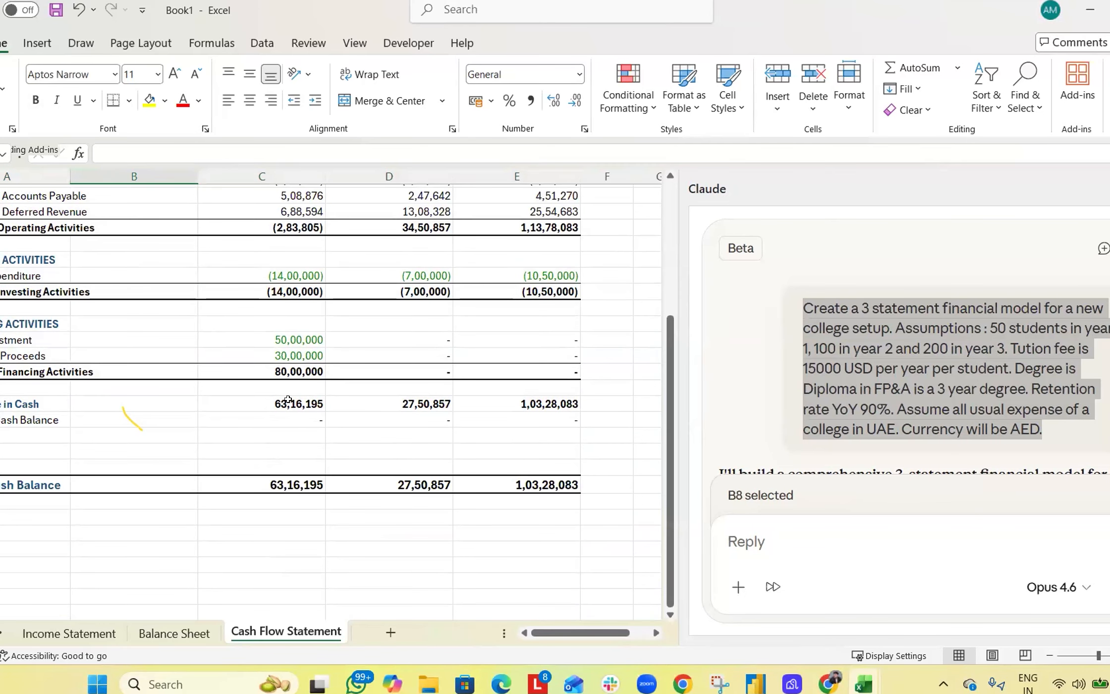
click(13, 479)
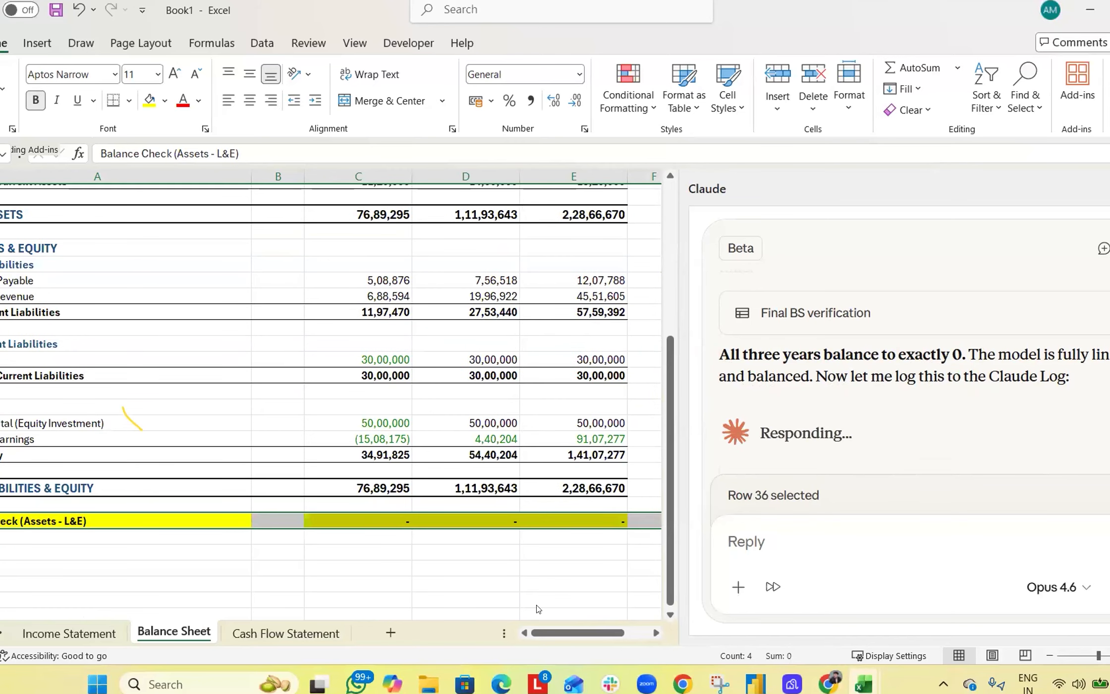
Step: Check the corrected Cash Flow Statement and the row labels and tax lines of the Income Statement
click(284, 632)
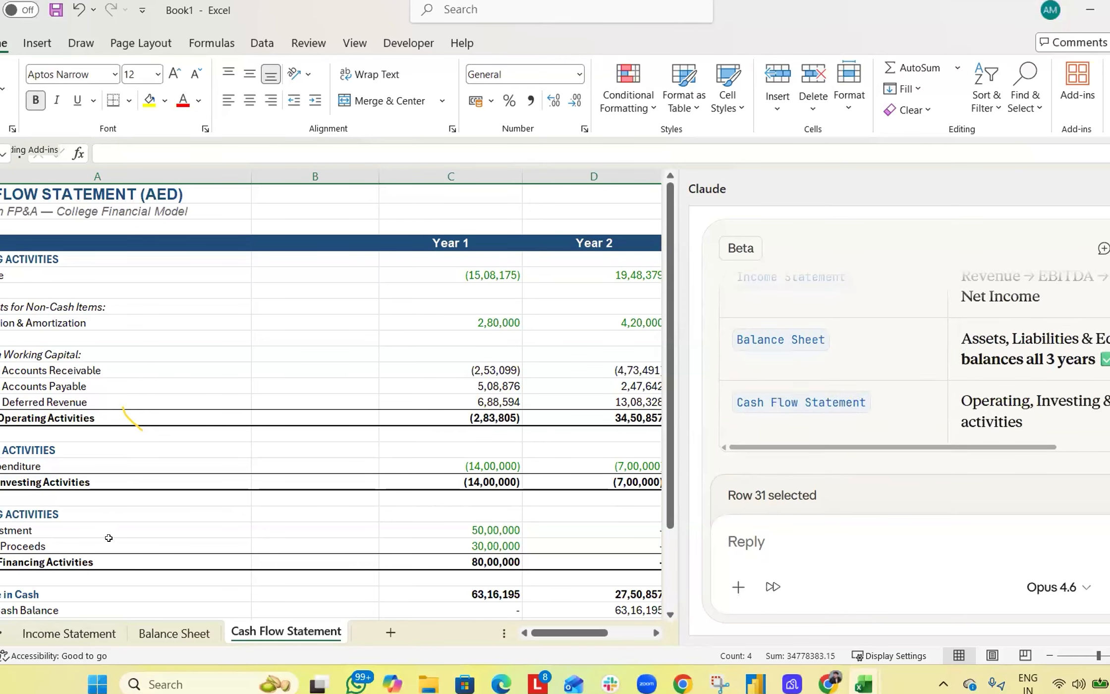
click(74, 632)
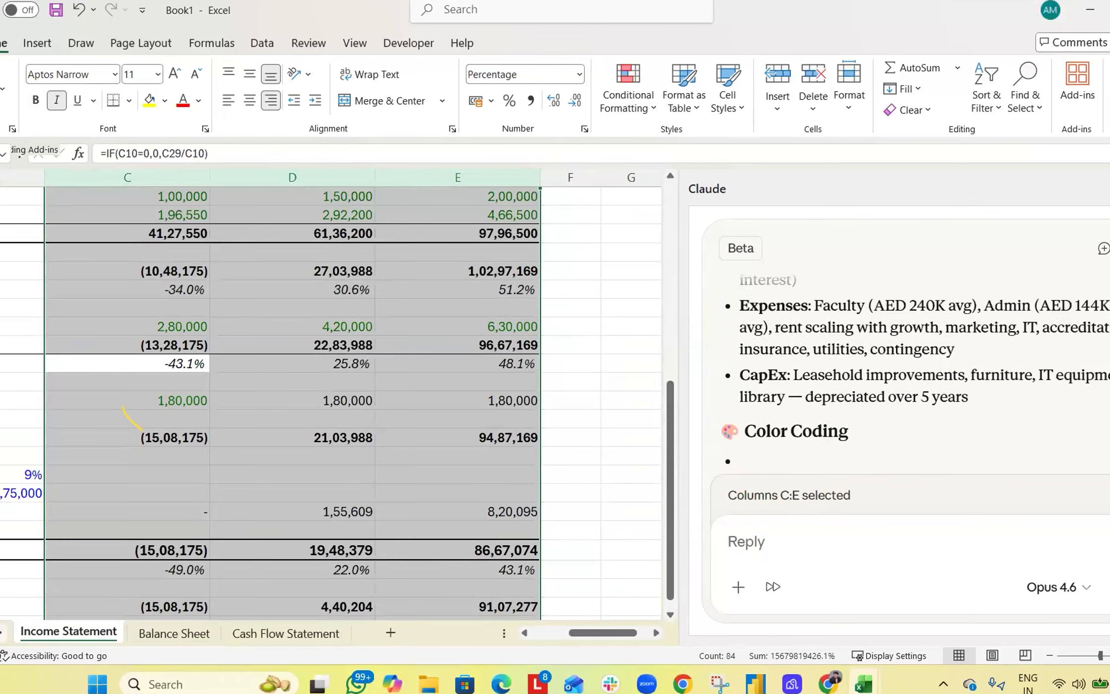
drag(583, 632, 546, 633)
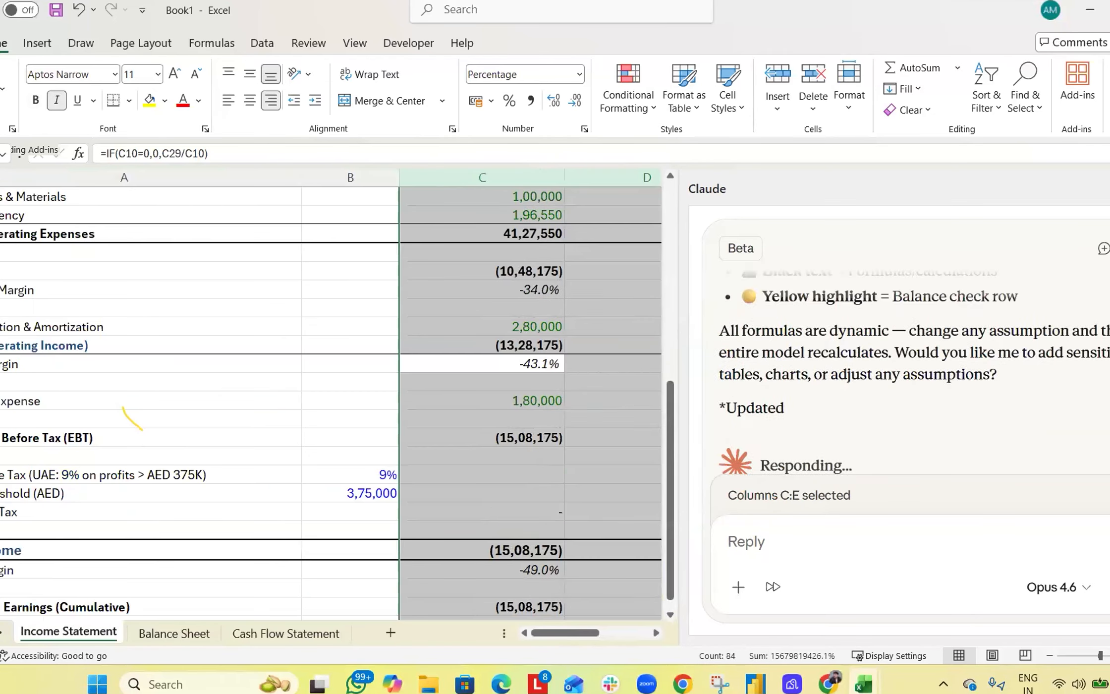
Step: On the Assumptions sheet, set the facility lease to 1000000 for Year 1, 1500000 for Year 2 and 2000000 for Year 3
click(1, 633)
click(39, 631)
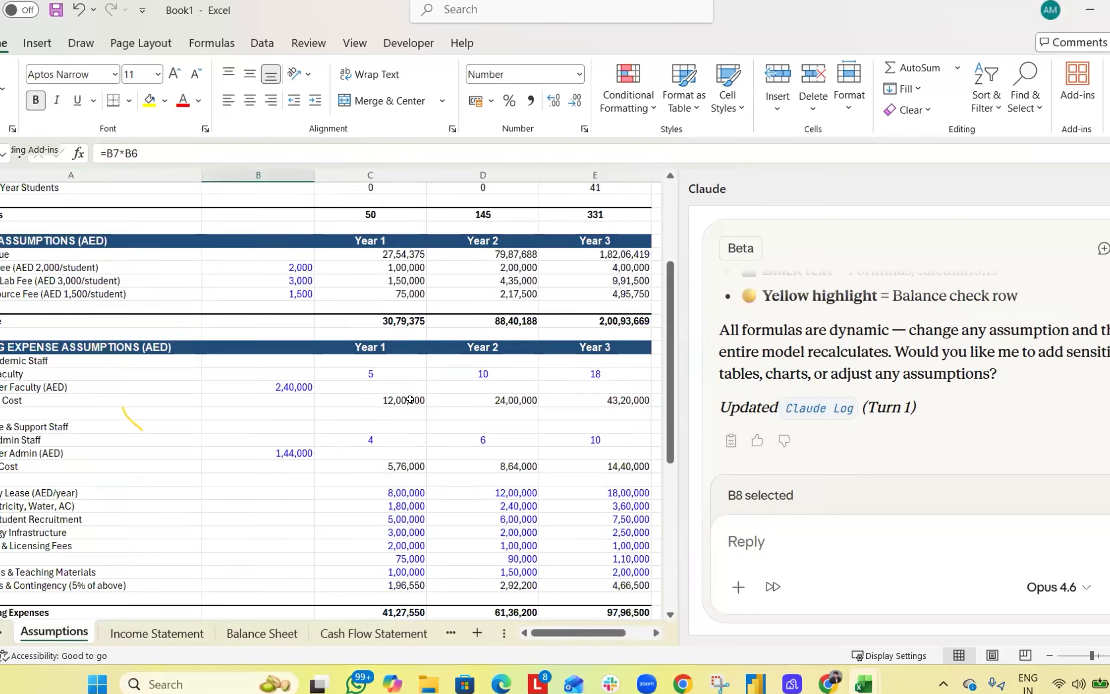
scroll(410, 397, down, 2)
click(402, 422)
click(397, 410)
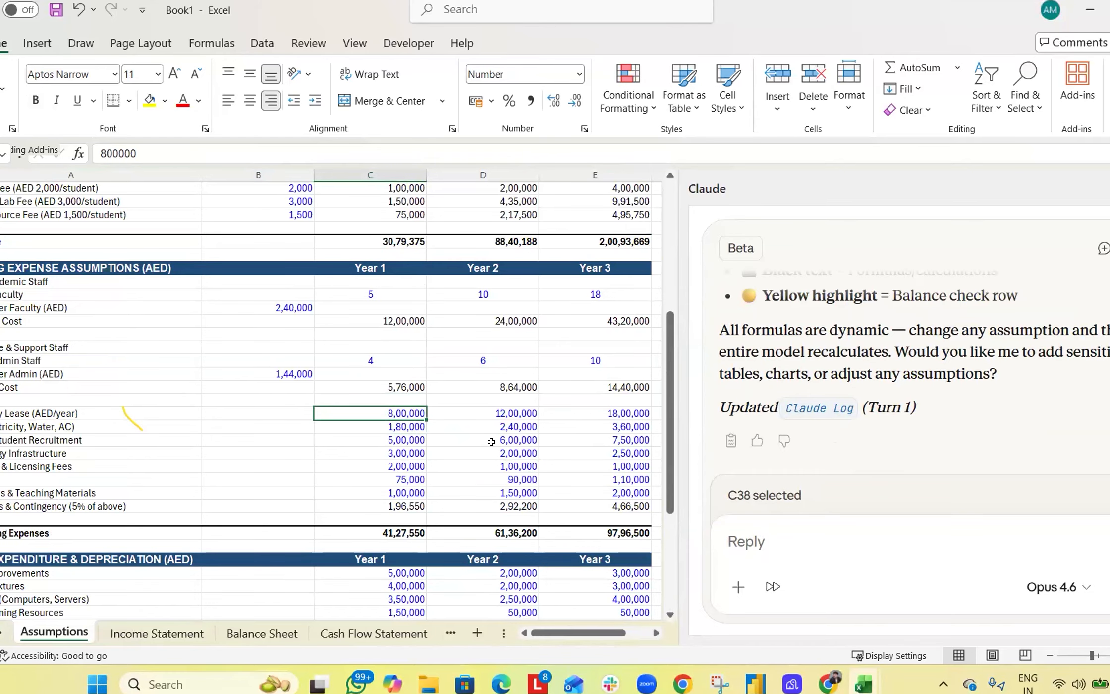
text(1000000)
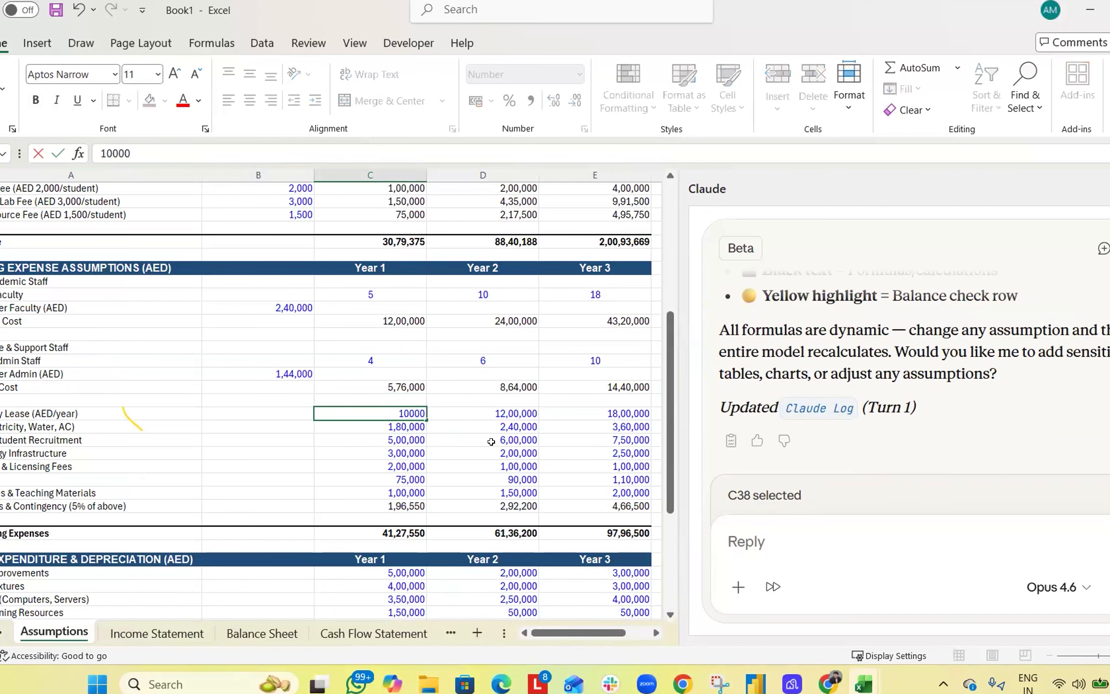
key(Tab)
text(1500000)
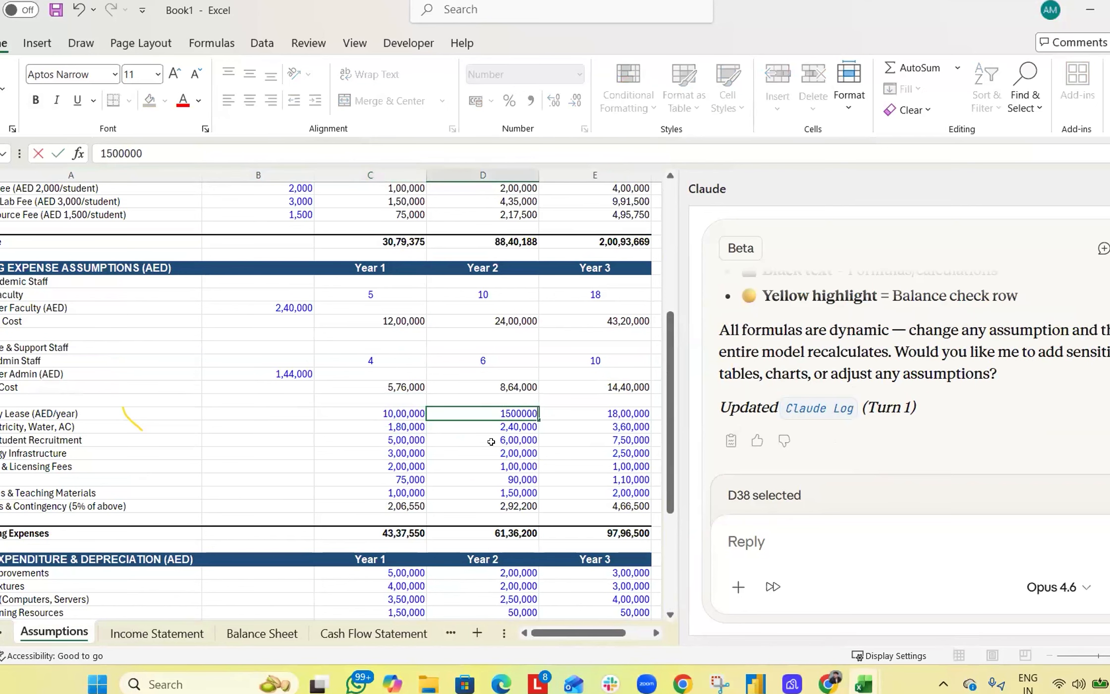
key(Tab)
text(2000000)
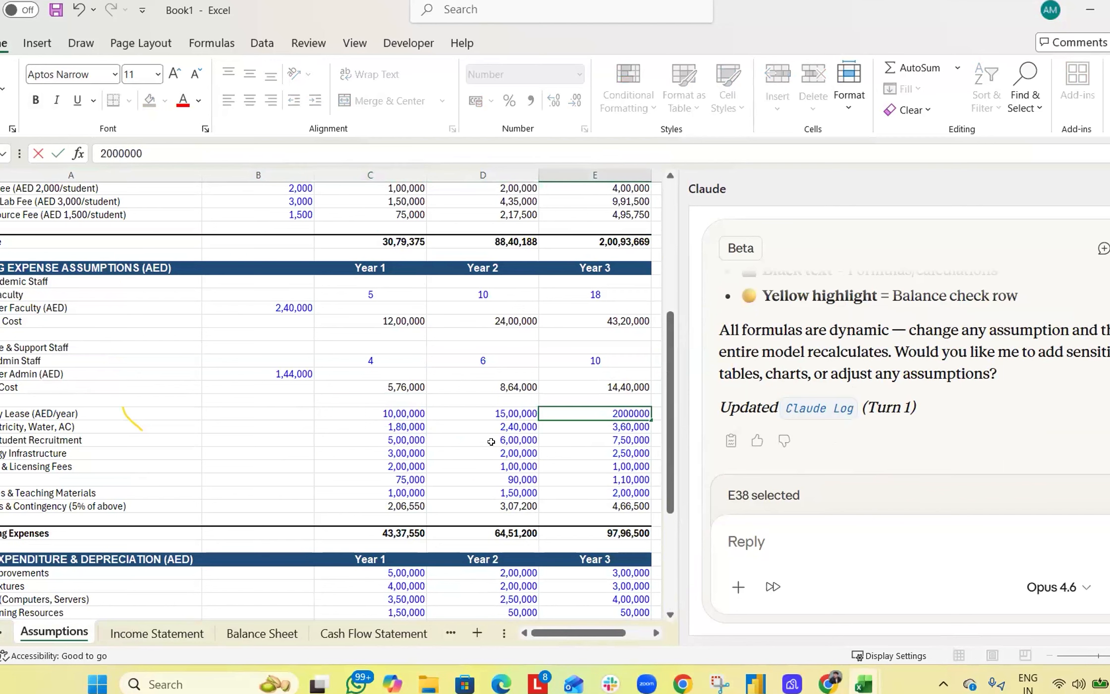
key(Return)
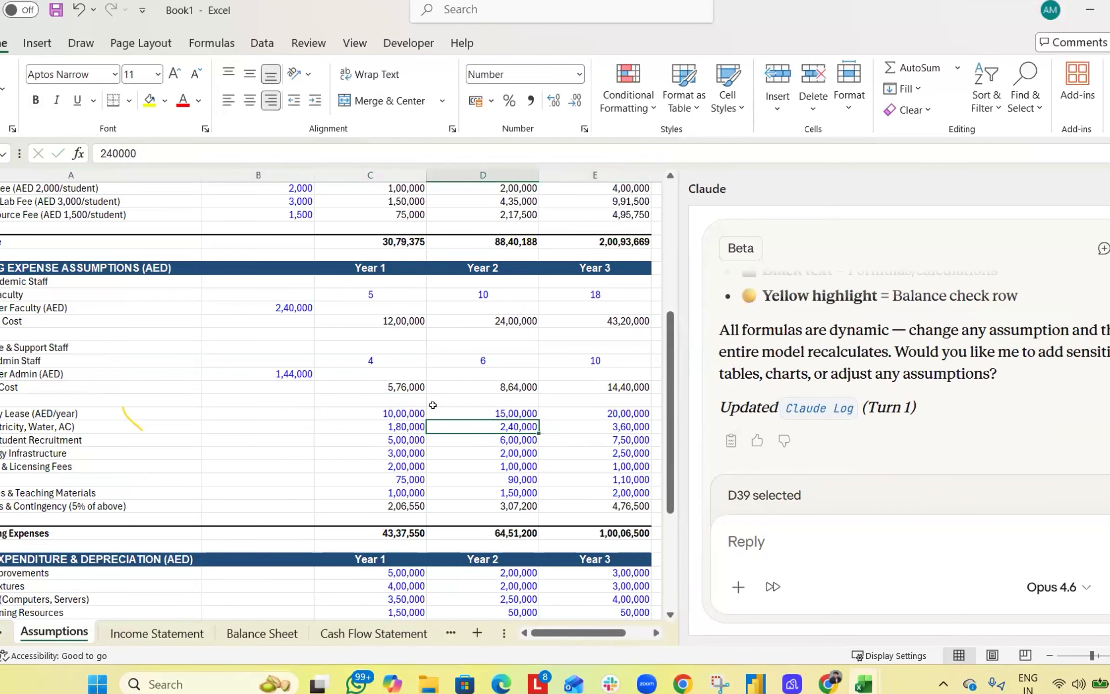
Step: Review the recalculated Income Statement for all three years after the facility lease change
click(146, 634)
scroll(367, 438, up, 8)
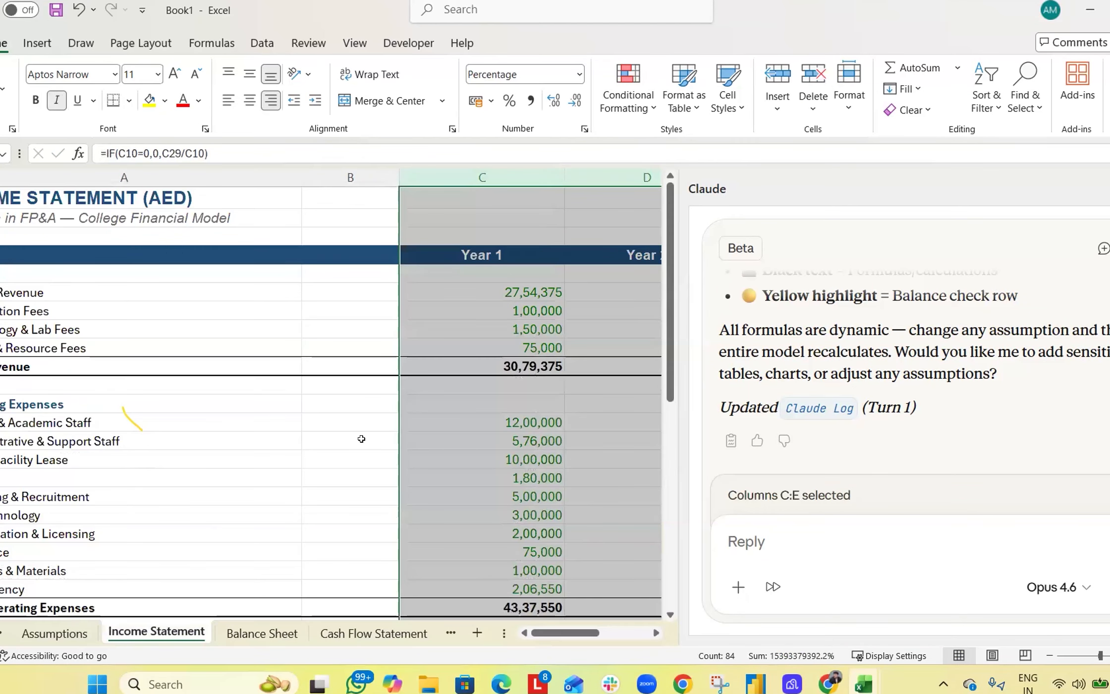
ctrl+scroll(361, 439, down, 6)
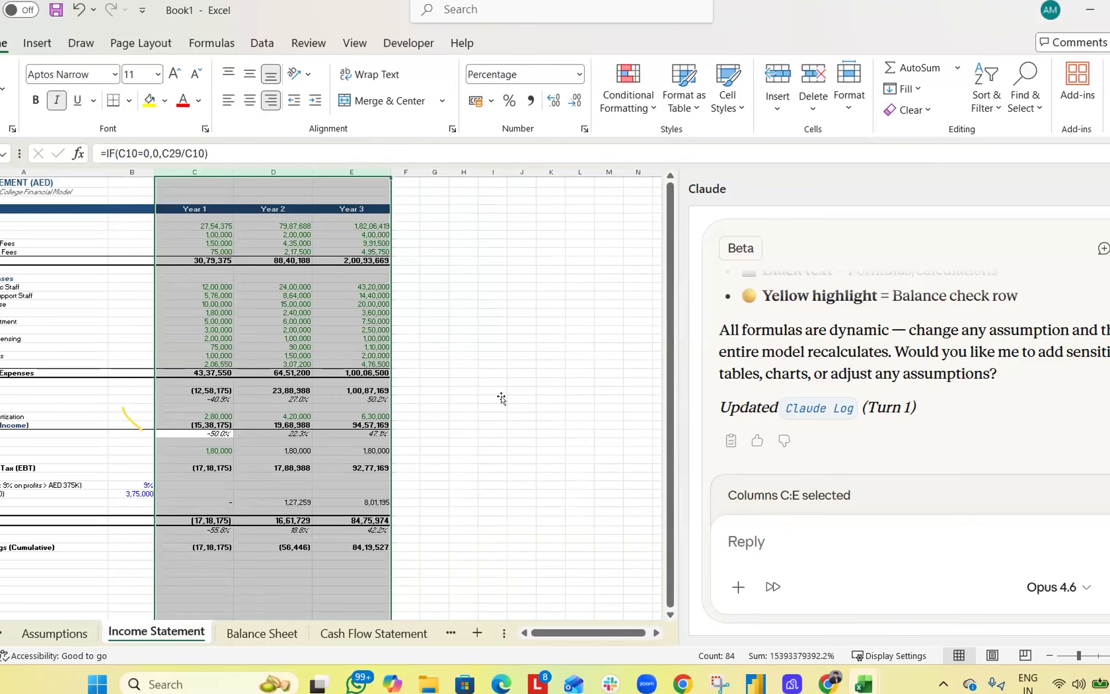
click(501, 398)
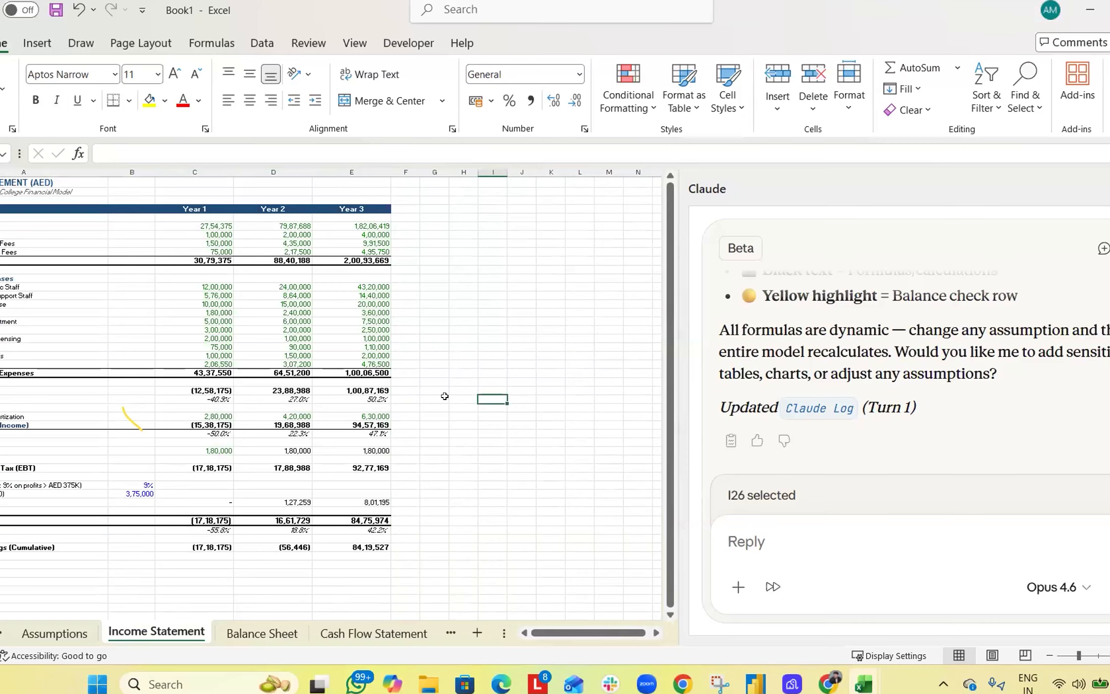
click(489, 345)
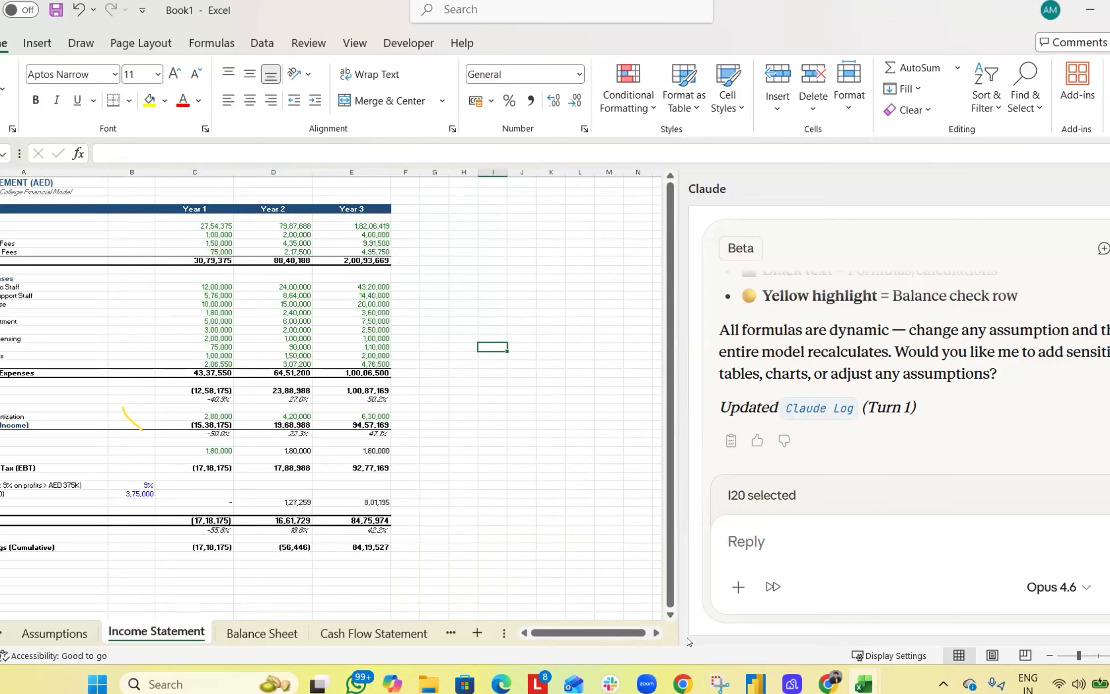
Step: Switch to the PVM Analysis Claude workbook, maximize its window and display the Budget, Actuals and Variance tables on Sheet1
mouse_move(866, 686)
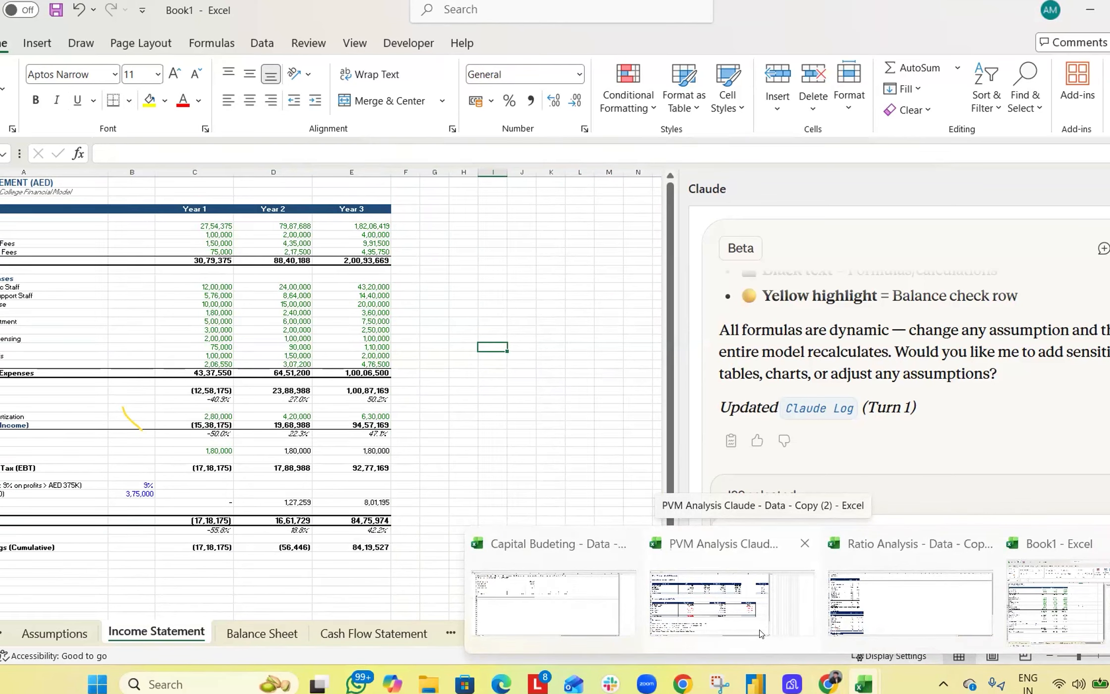
click(738, 630)
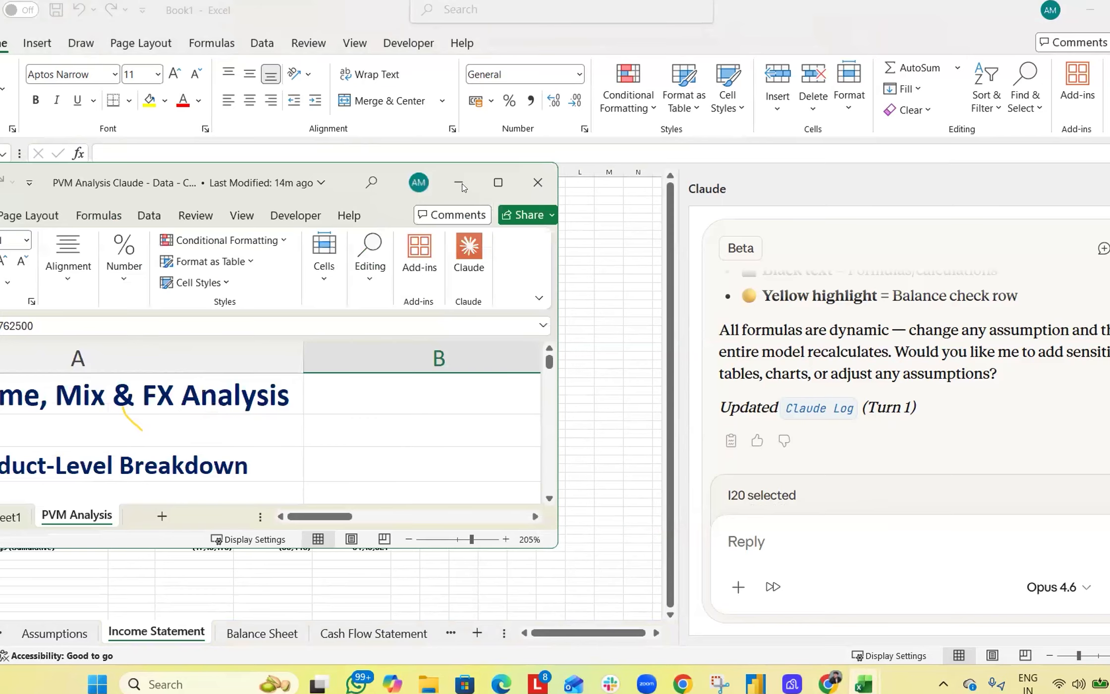
click(499, 182)
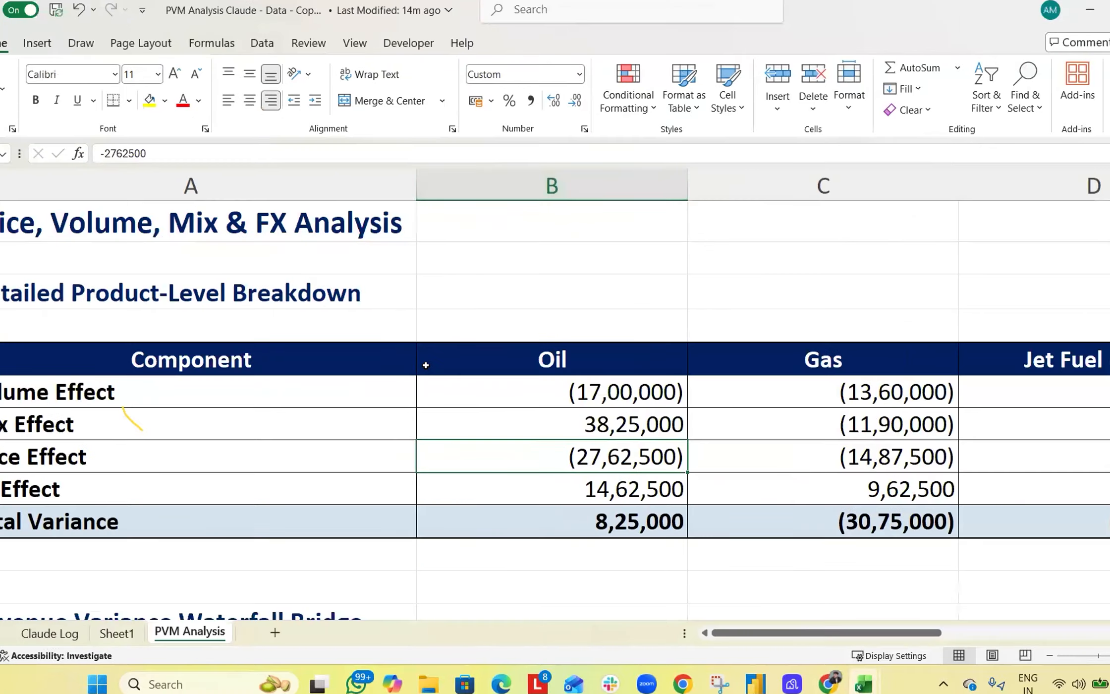
click(117, 632)
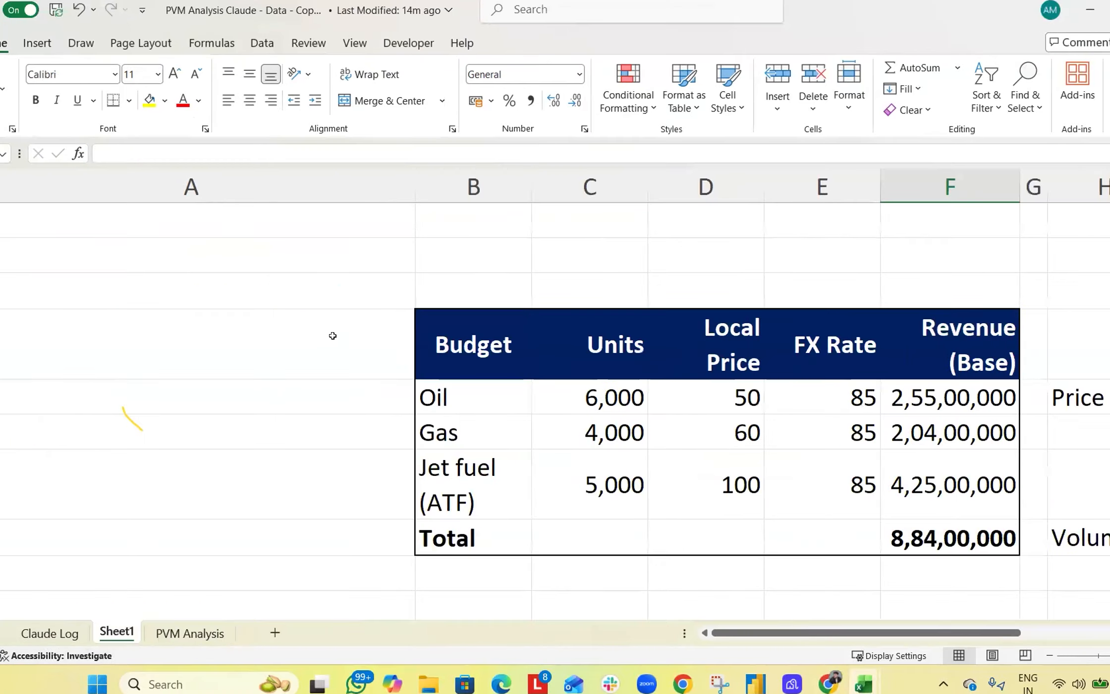
scroll(295, 314, down, 4)
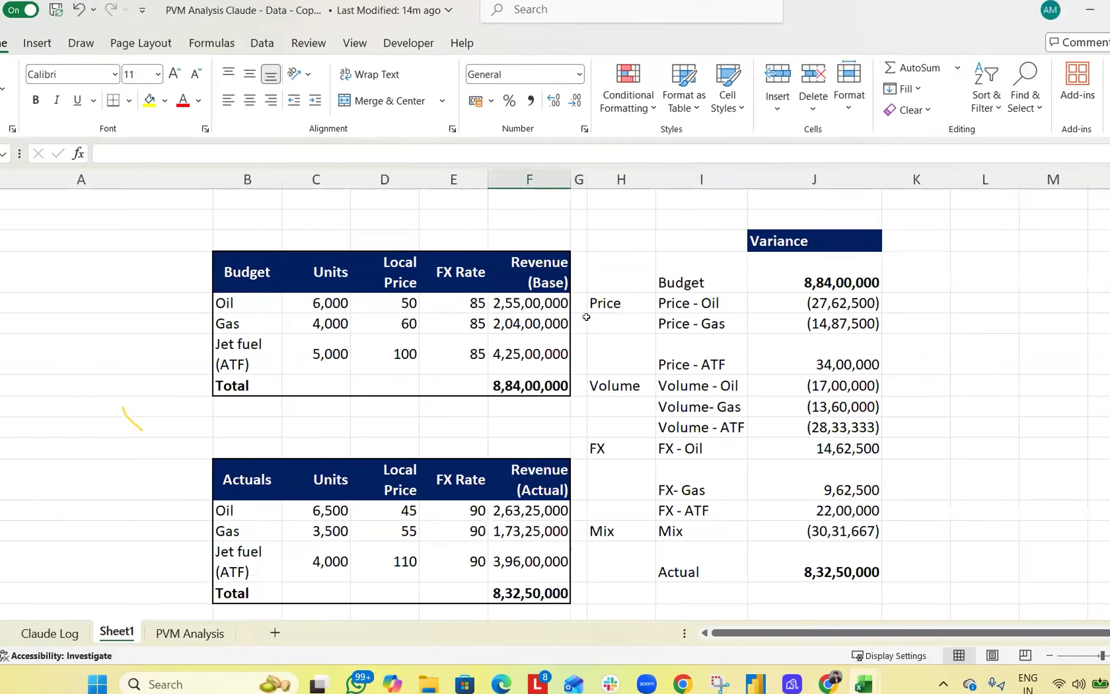
Step: Highlight the Budget table and the Actuals table on Sheet1 to compare their data
drag(247, 271, 515, 392)
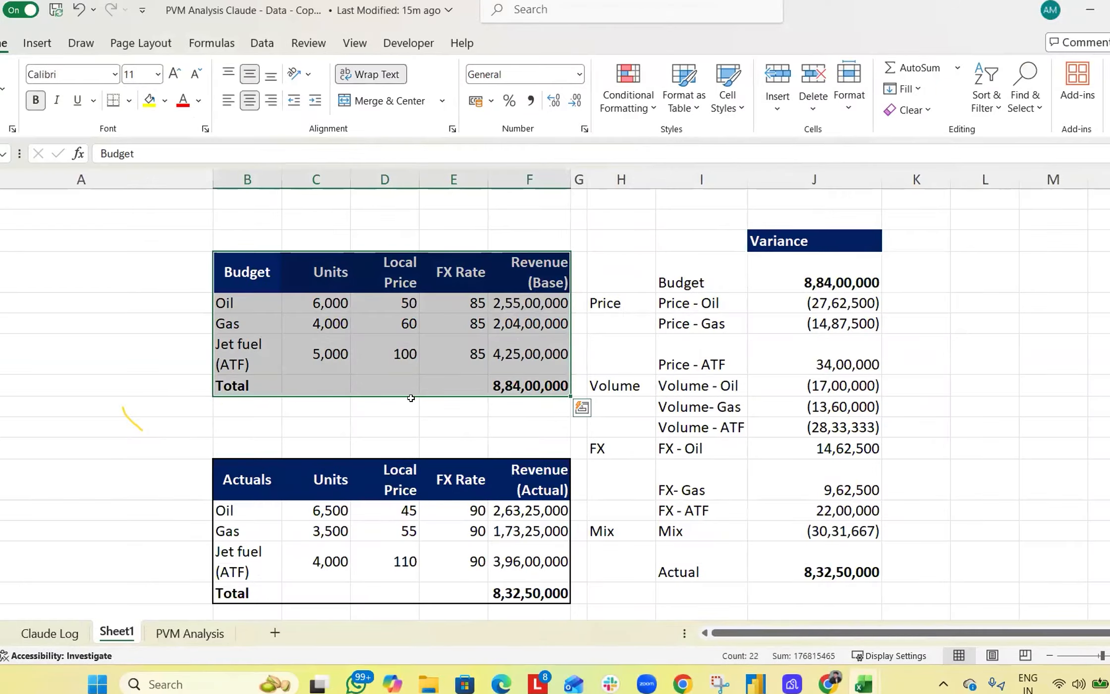
drag(230, 276, 518, 408)
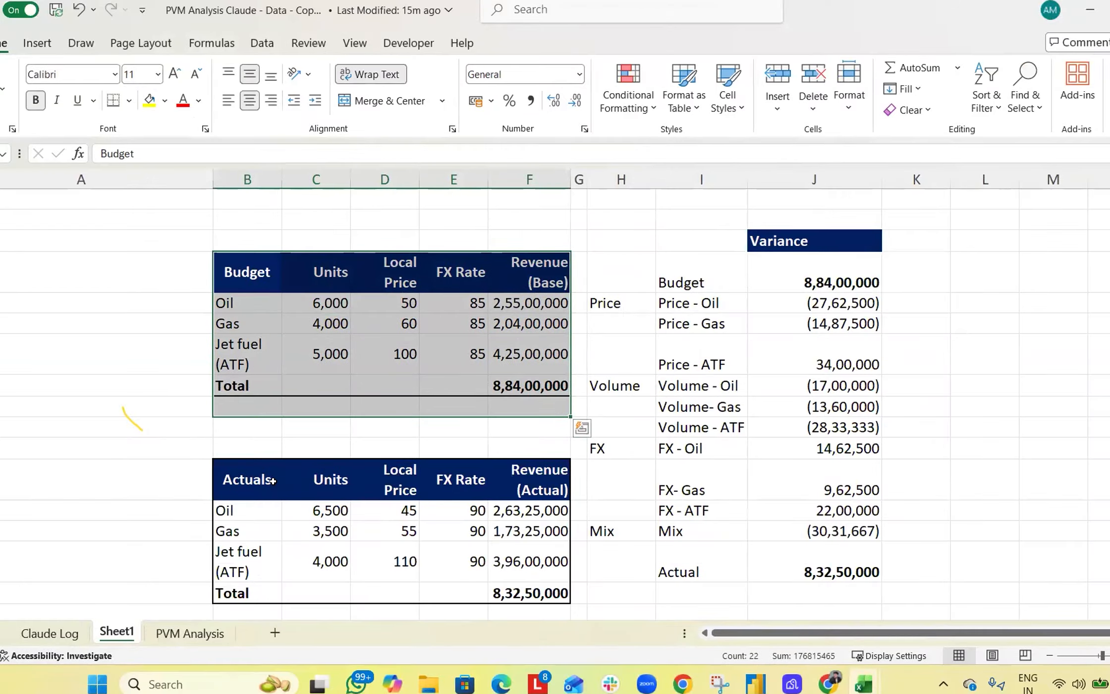
drag(272, 481, 520, 593)
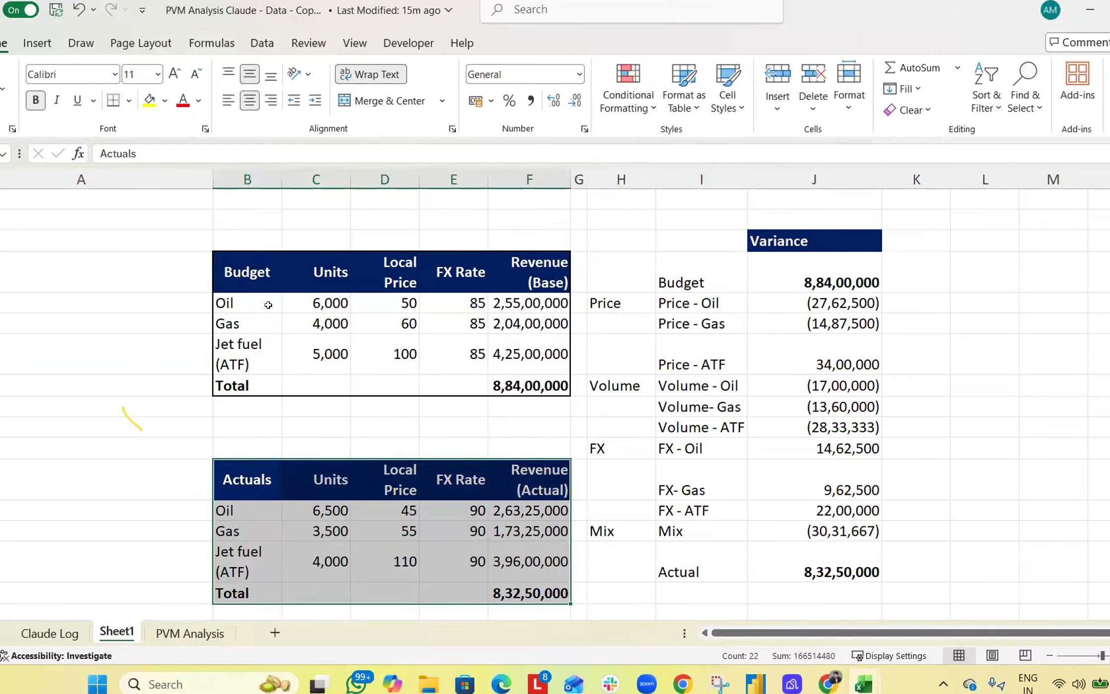
Step: Examine the Budget table's Oil, Gas and Jet fuel (ATF) products and their base revenue formulas
drag(254, 300, 251, 342)
click(246, 303)
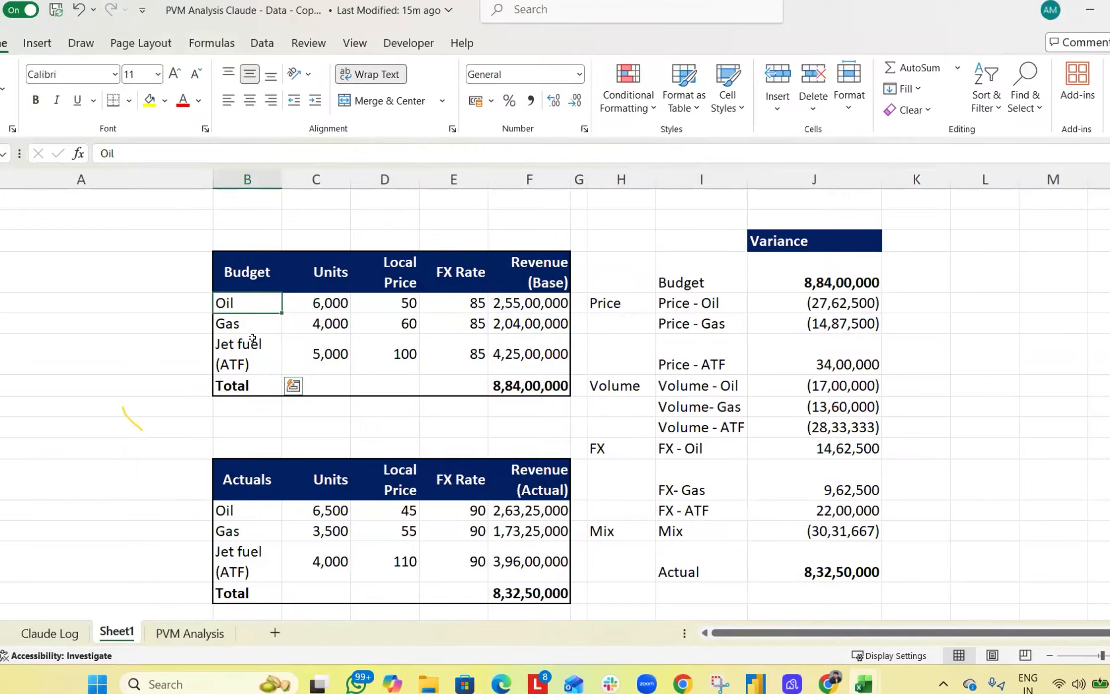
click(243, 327)
click(253, 357)
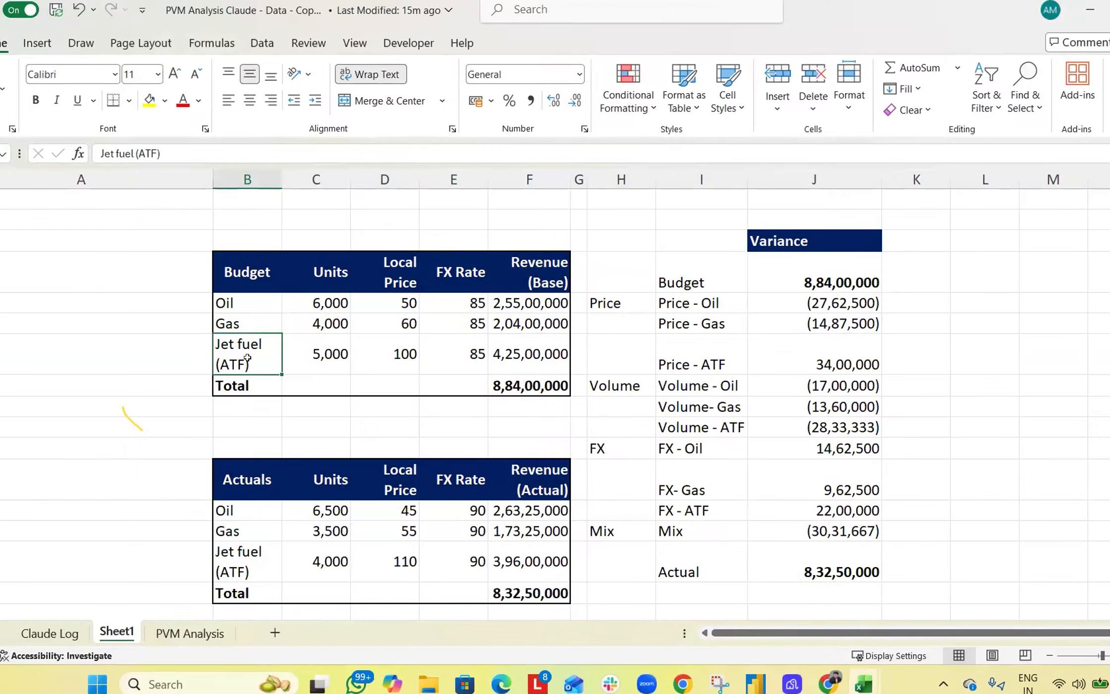
click(355, 360)
drag(521, 301, 519, 358)
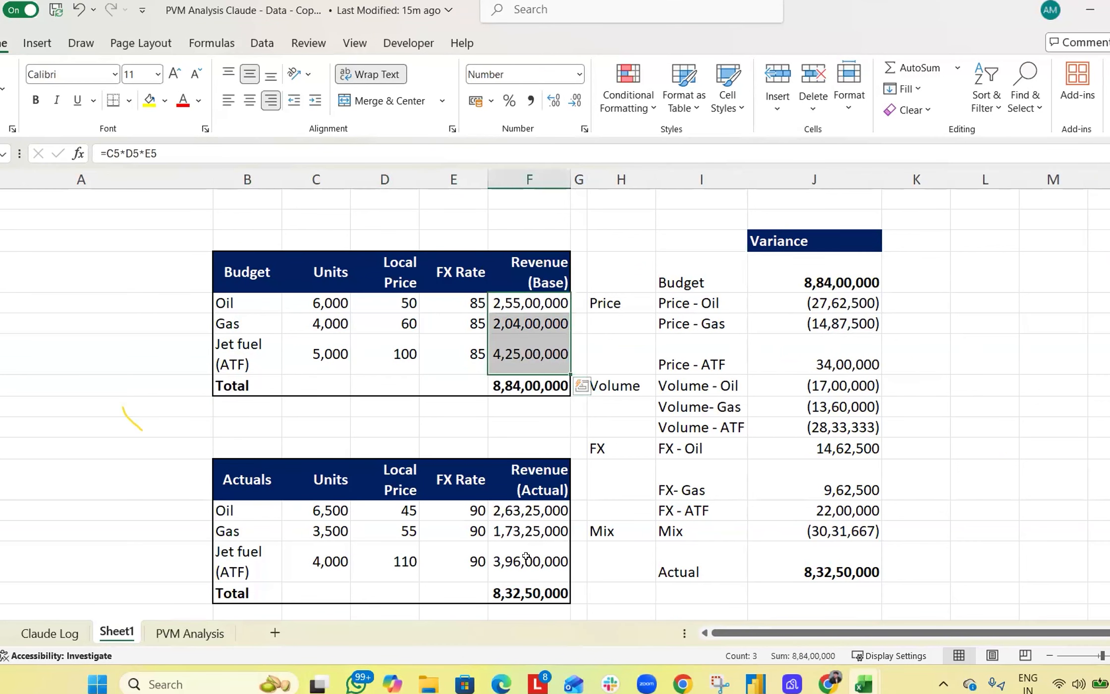
Step: Review the Actuals table's revenue, units, local price and FX rate columns on Sheet1, comparing the FX rates with the Budget table's
drag(526, 510, 528, 593)
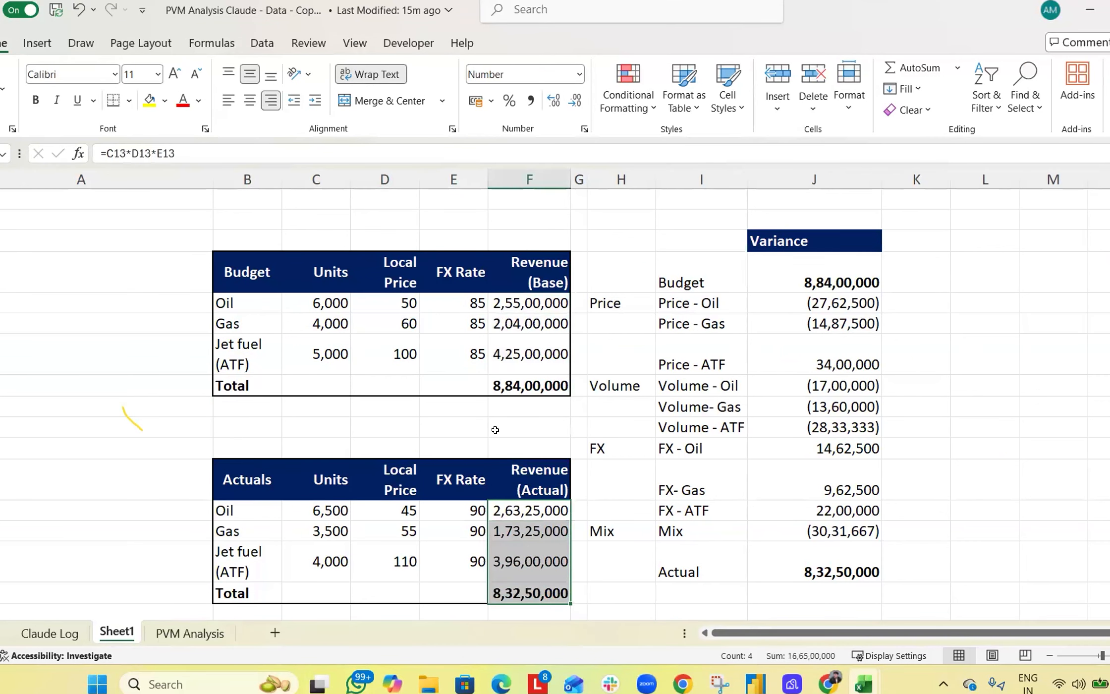
drag(330, 511, 330, 558)
drag(372, 511, 374, 553)
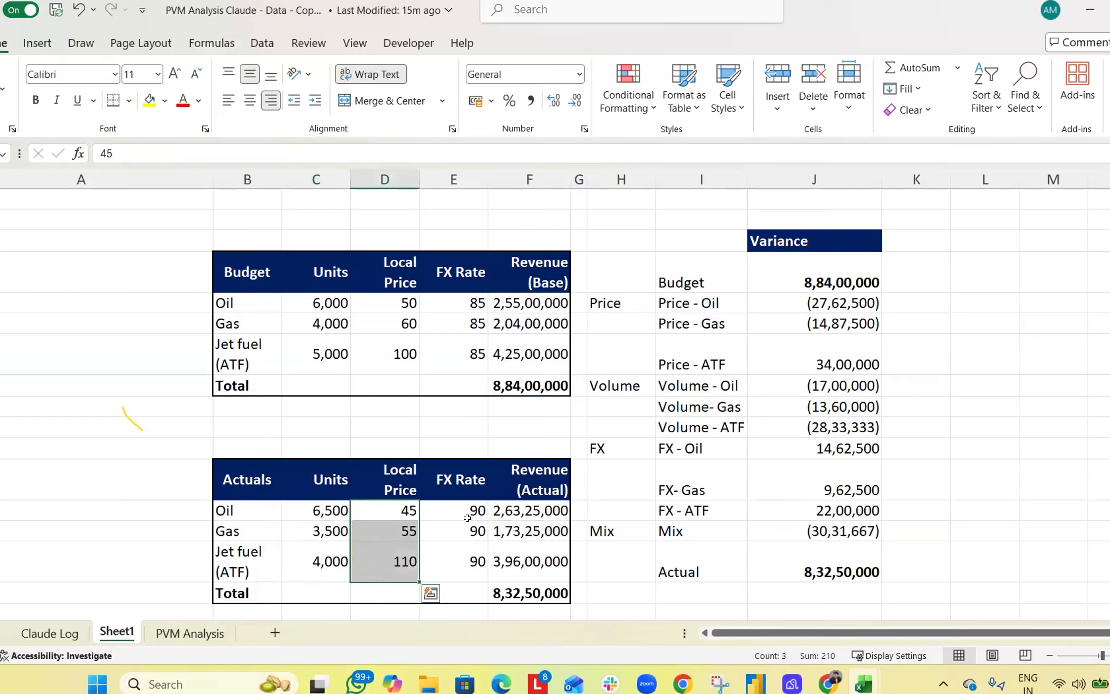
drag(466, 512, 464, 553)
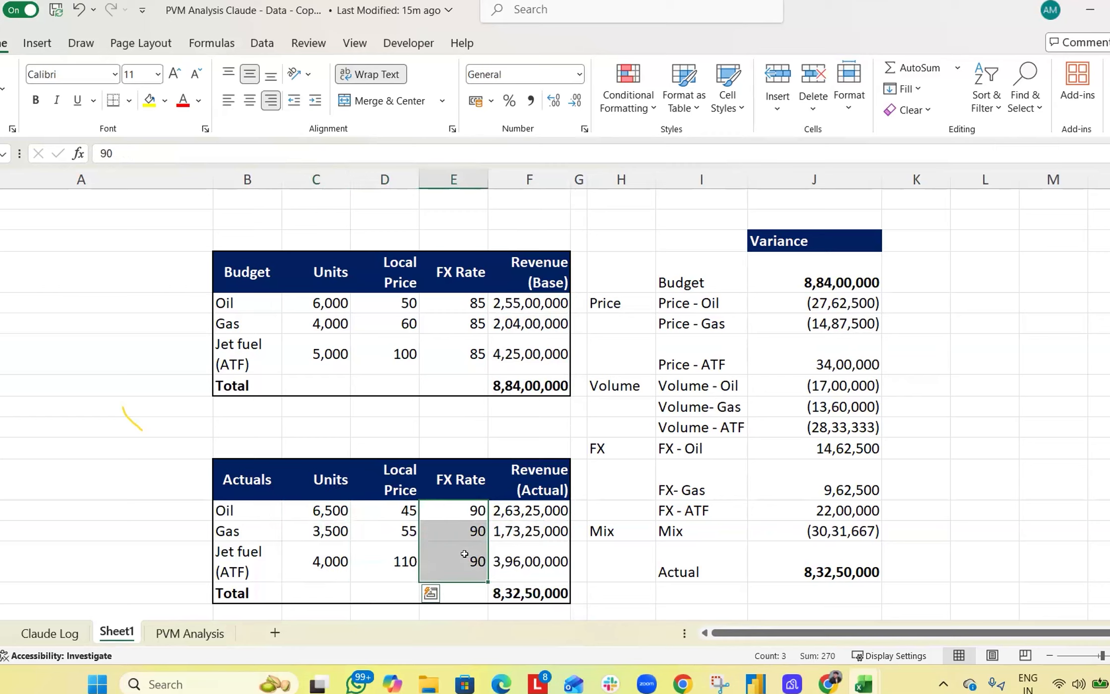
drag(475, 295, 470, 347)
drag(459, 296, 466, 348)
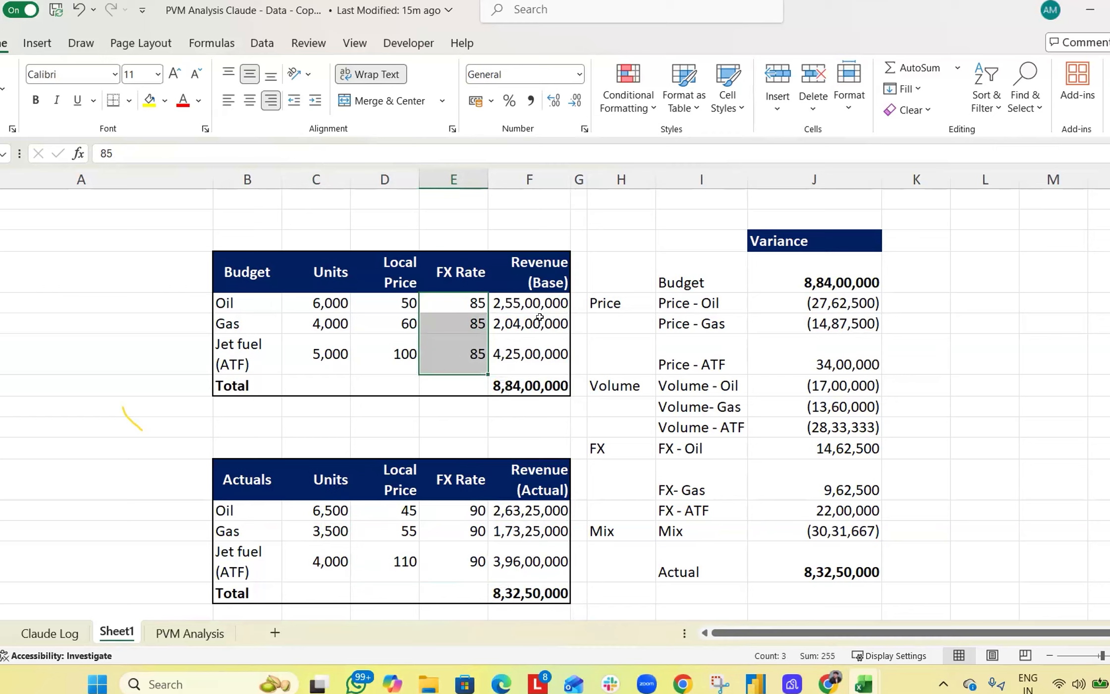
drag(256, 481, 537, 587)
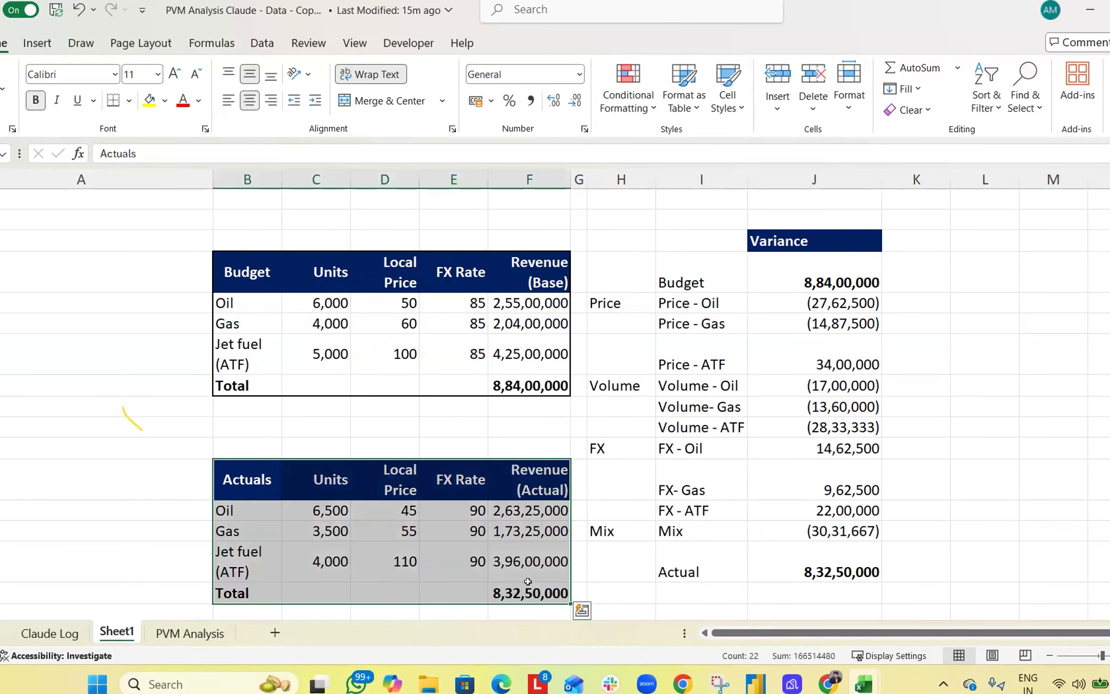
click(449, 517)
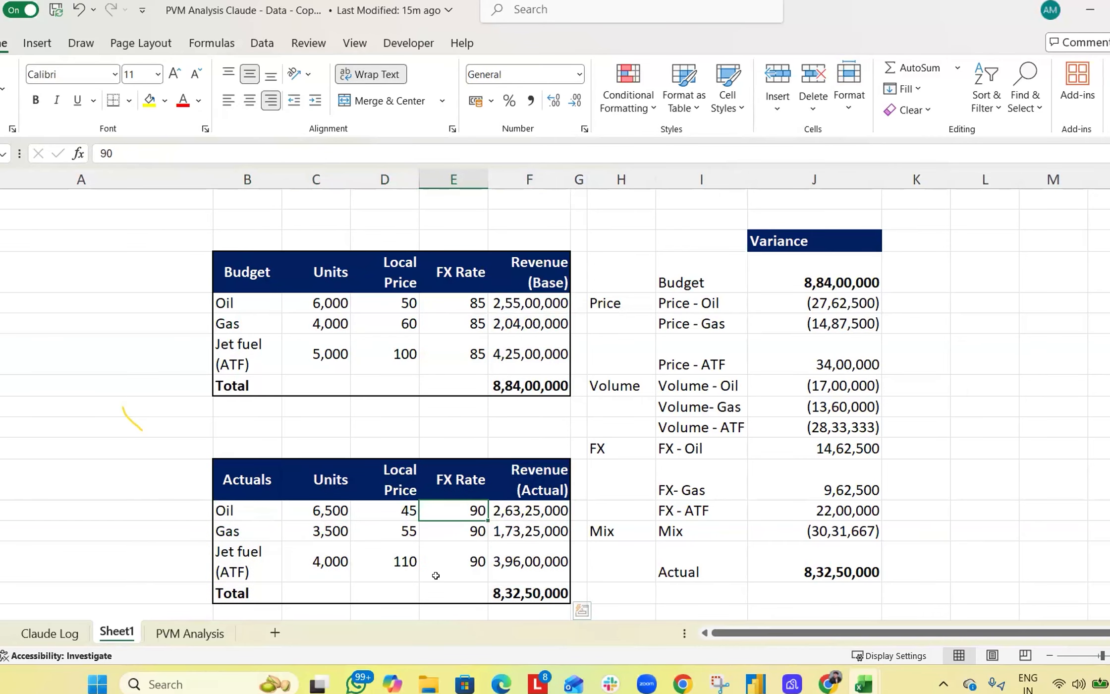
Step: Inspect the Oil base revenue formula in the Budget table and open the Claude assistant pane
click(497, 304)
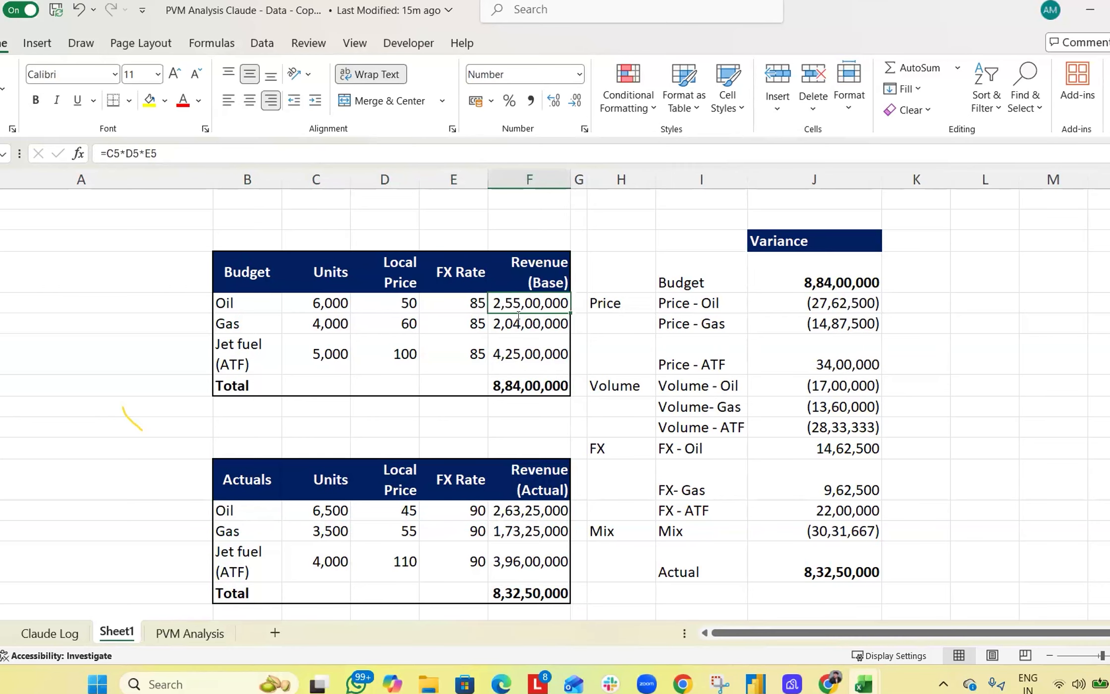
key(F2)
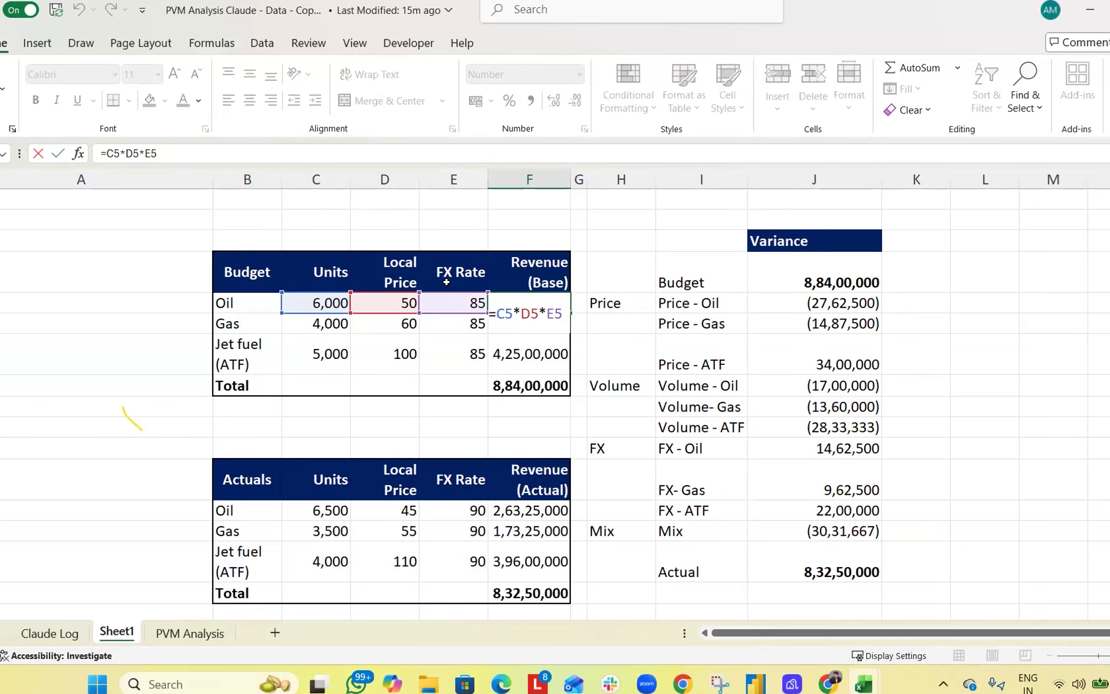
key(ctrl+Return)
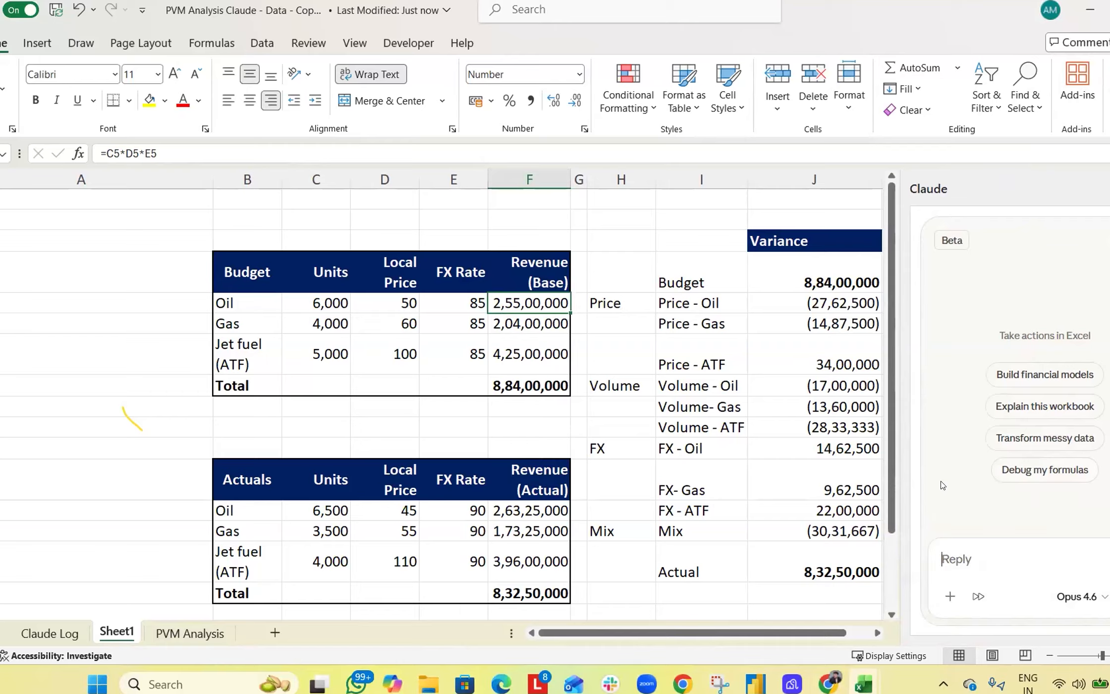
Step: Wrap the text of the User Request entry in cell C2 of the Claude Log sheet and enlarge it for reading
click(71, 632)
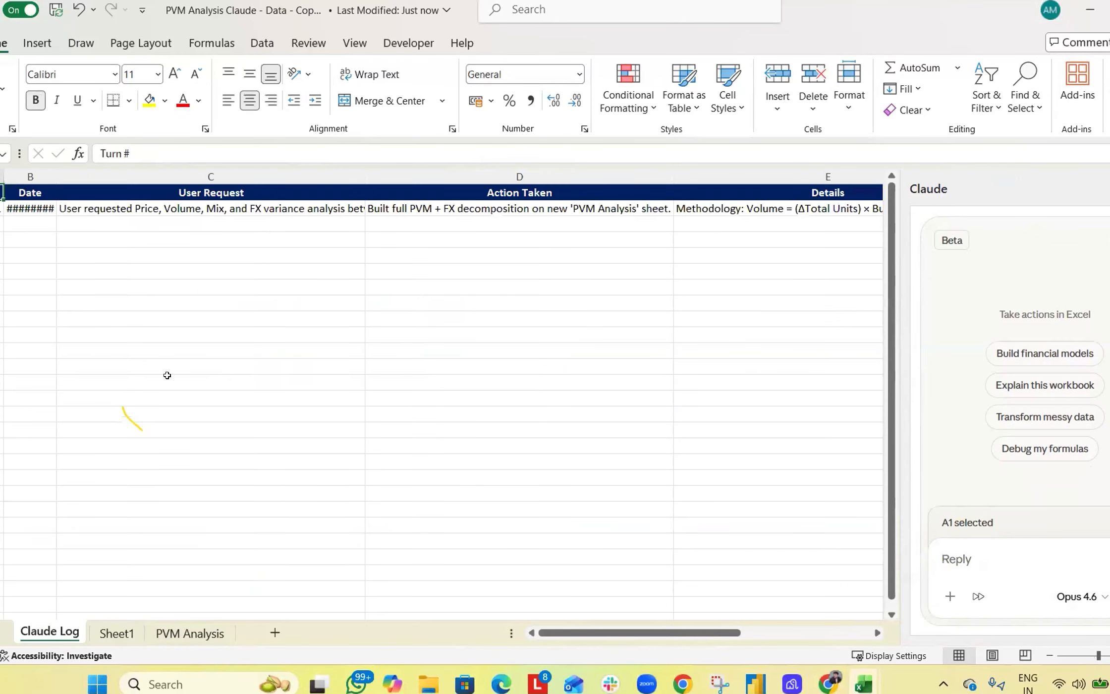
click(194, 222)
click(196, 208)
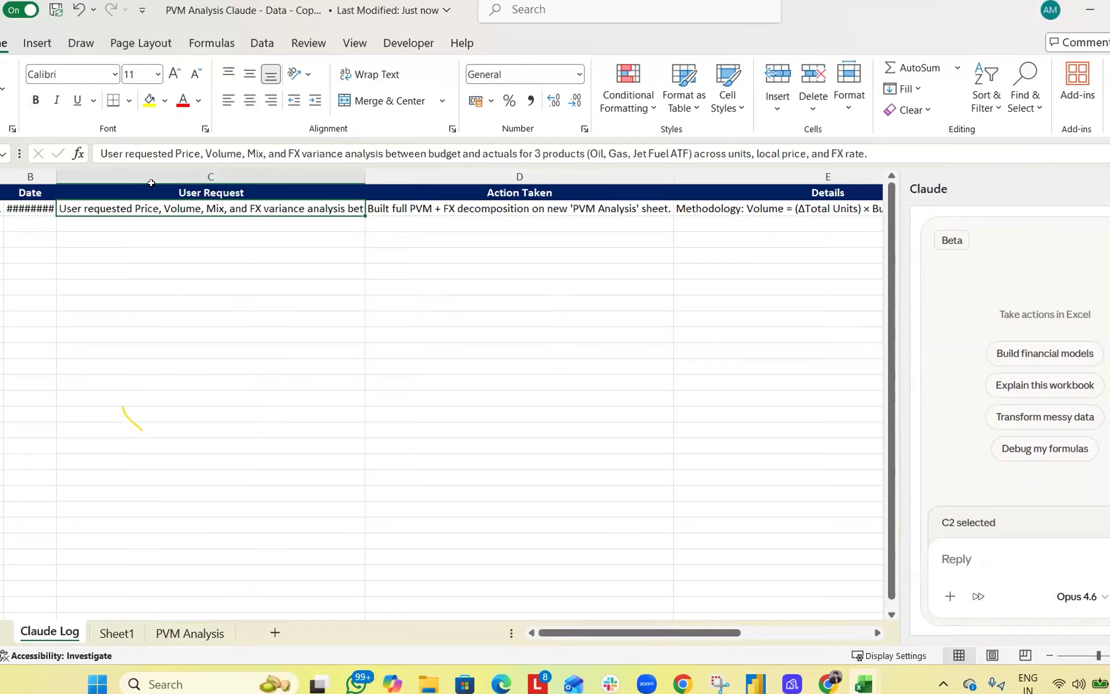
click(381, 96)
click(372, 74)
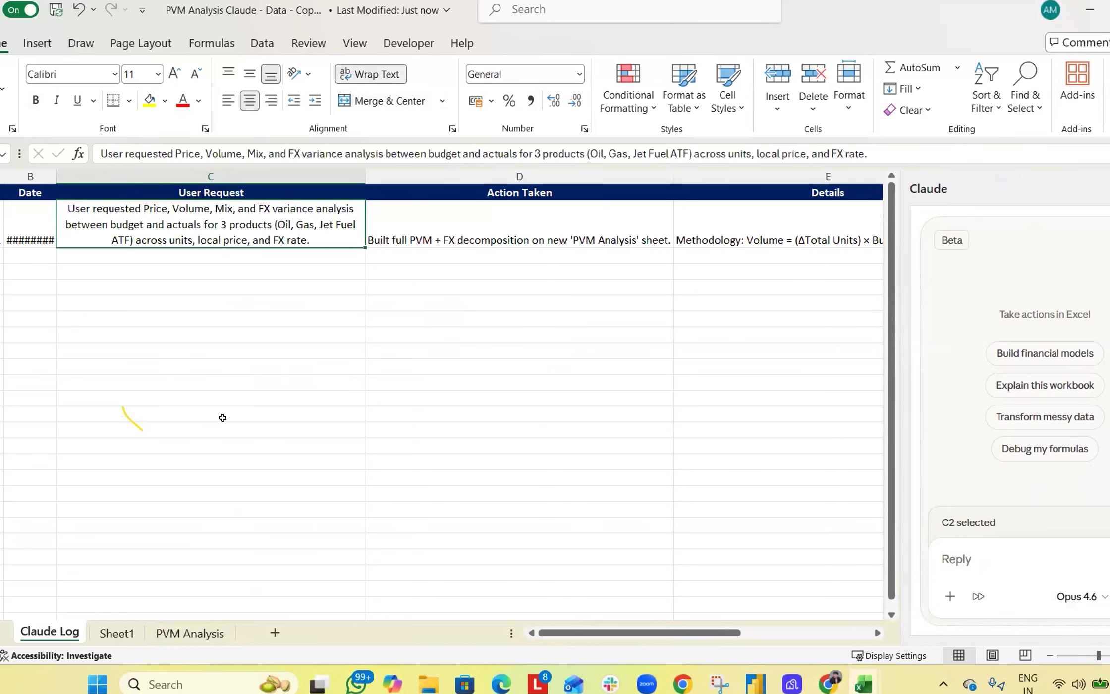
ctrl+scroll(258, 429, up, 4)
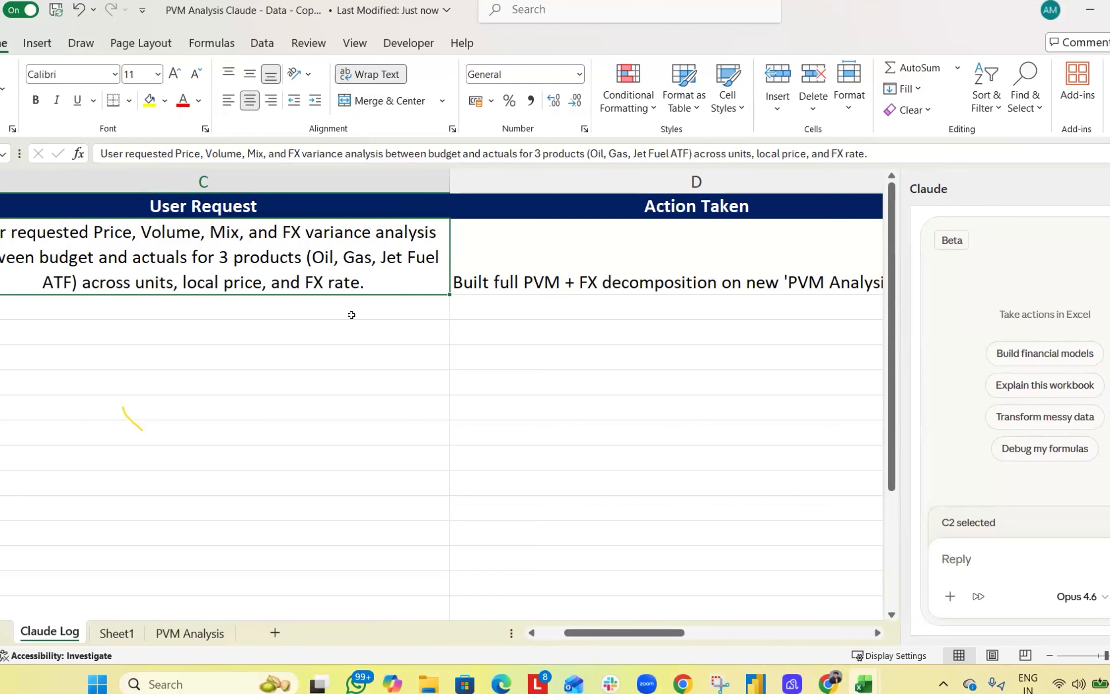
Step: Revisit the Sheet1 tables and display the product-level breakdown and waterfall bridge on the PVM Analysis sheet
click(130, 635)
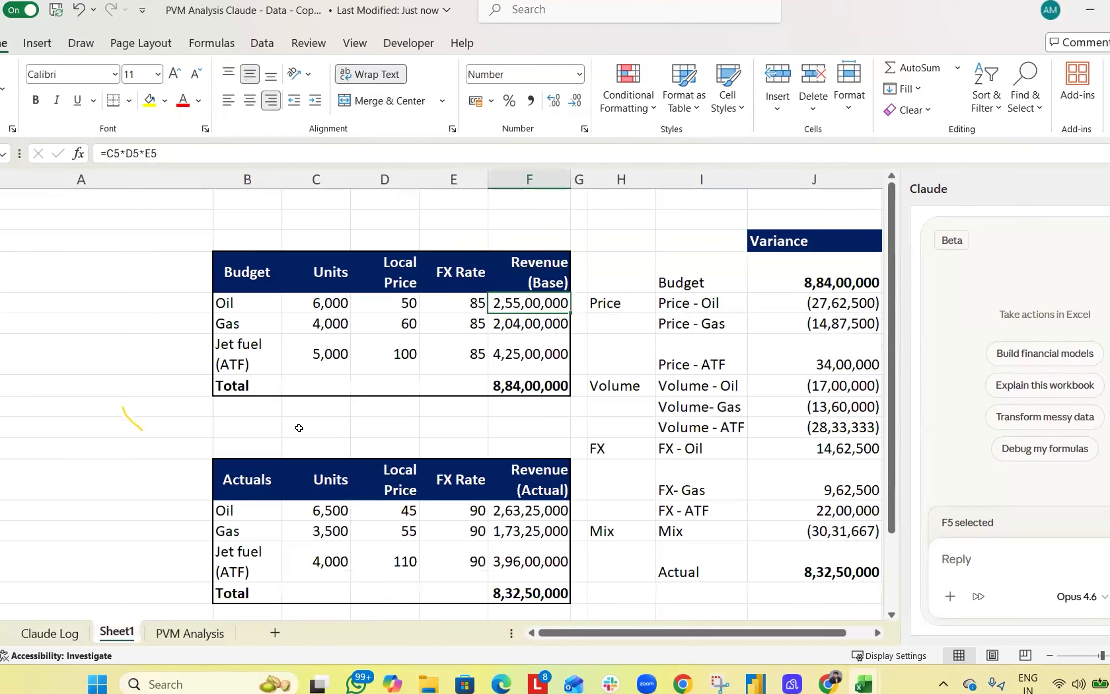
scroll(299, 427, down, 2)
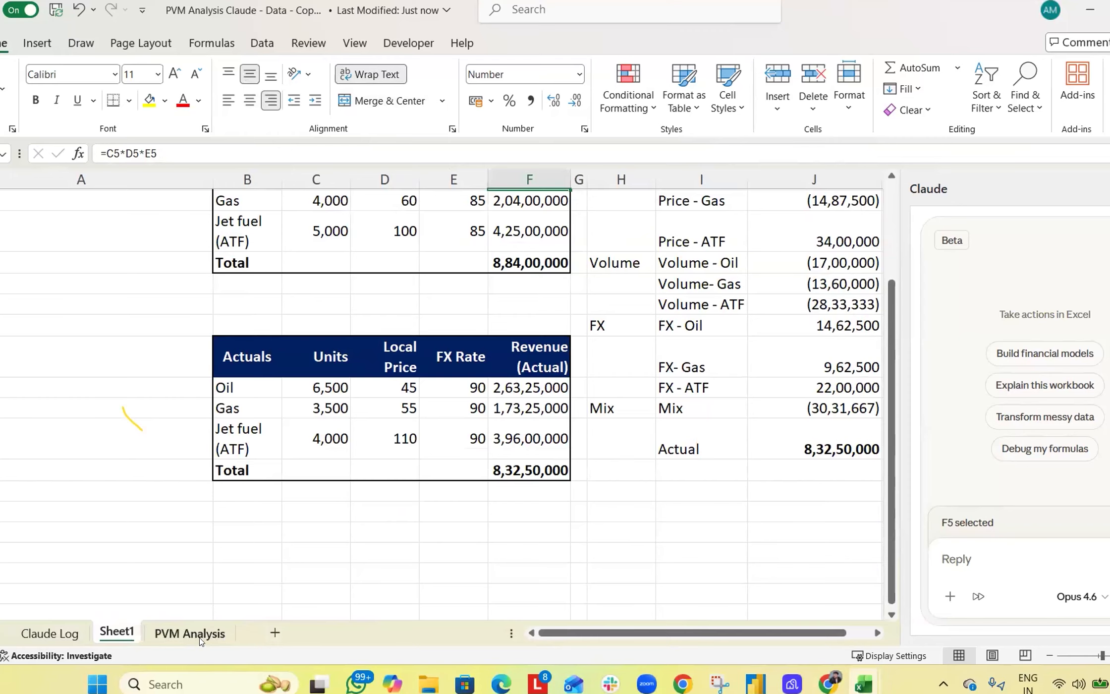
click(197, 633)
scroll(358, 342, down, 5)
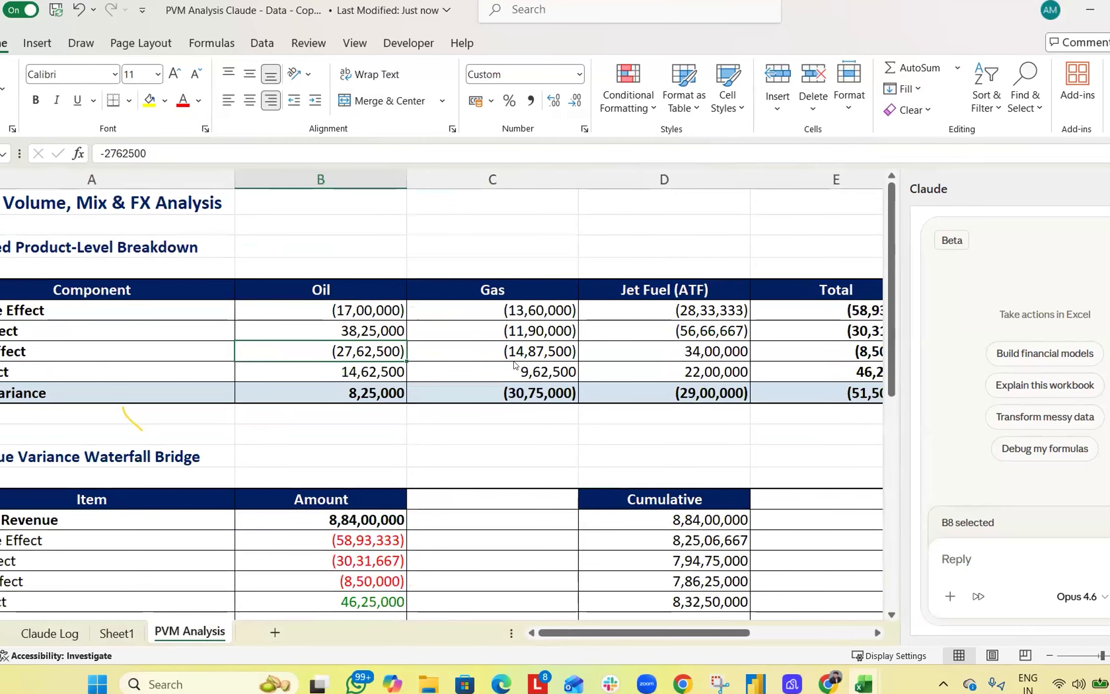
scroll(638, 358, down, 2)
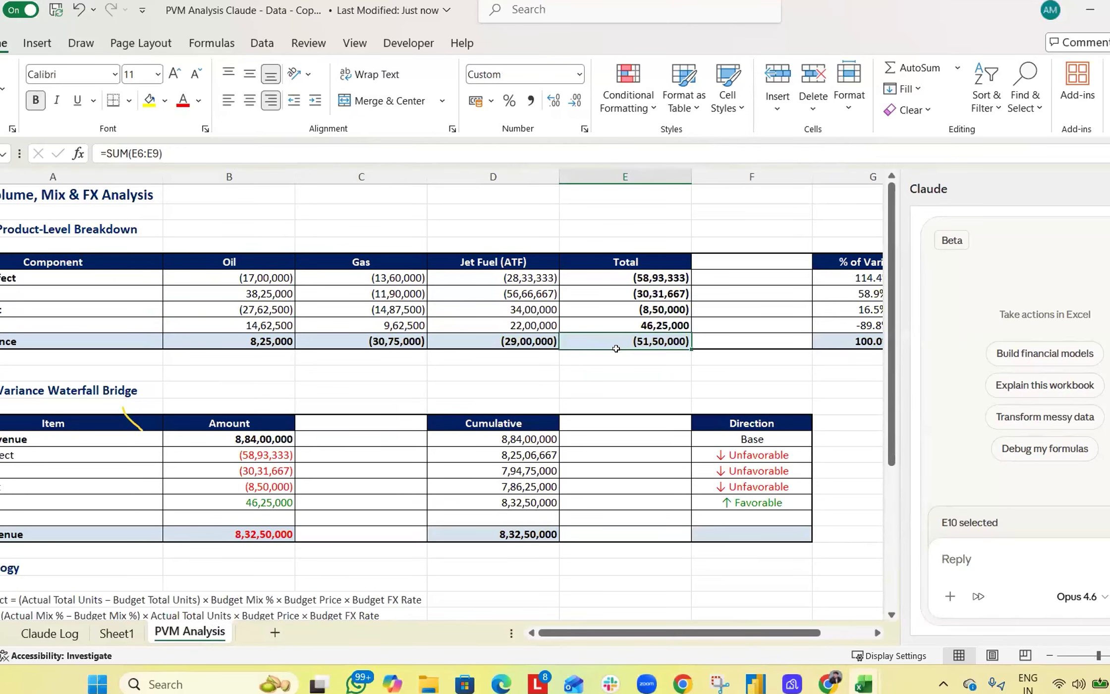
Step: Check the budget and actual revenue amounts in the waterfall bridge against the total variance in cell E10
click(220, 437)
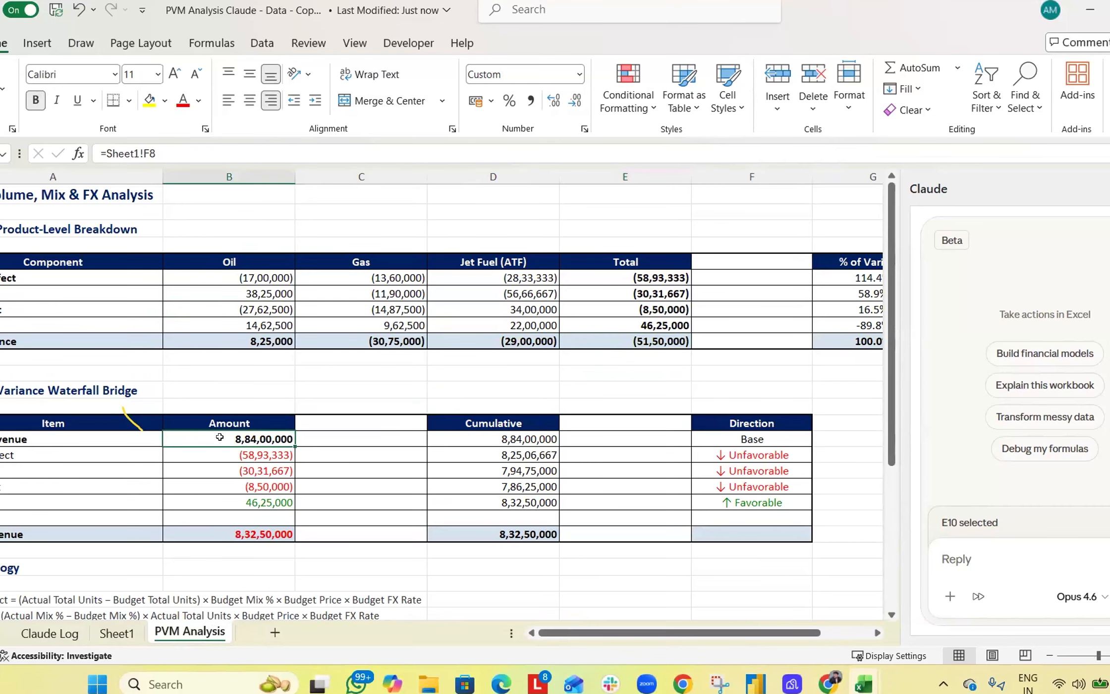
click(226, 533)
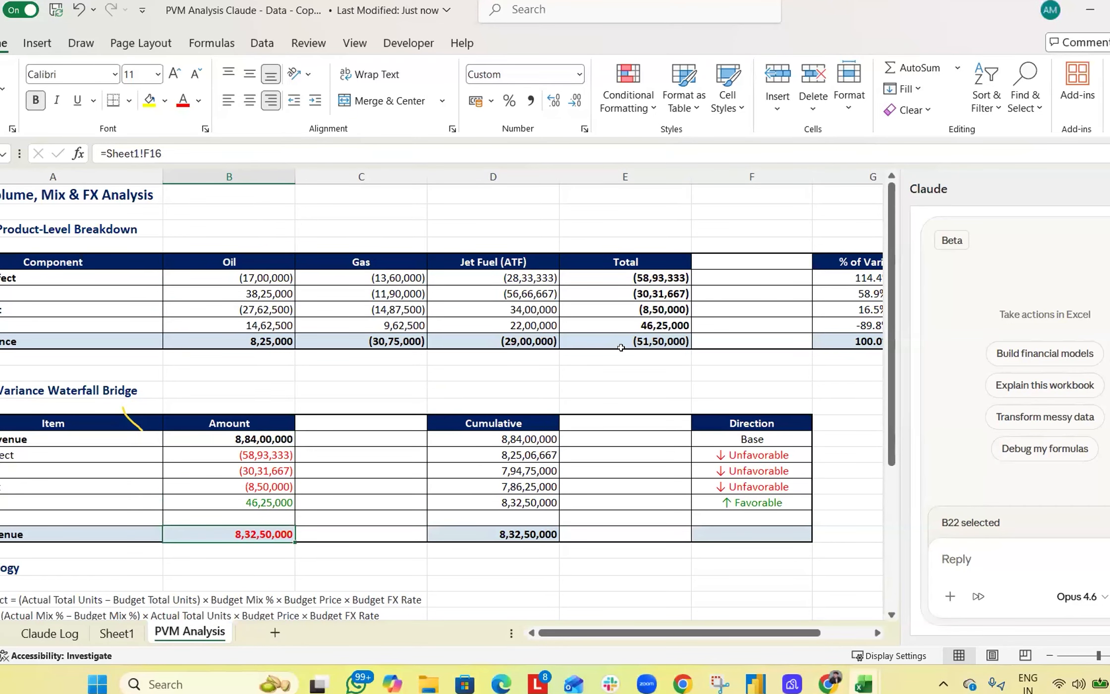
click(266, 437)
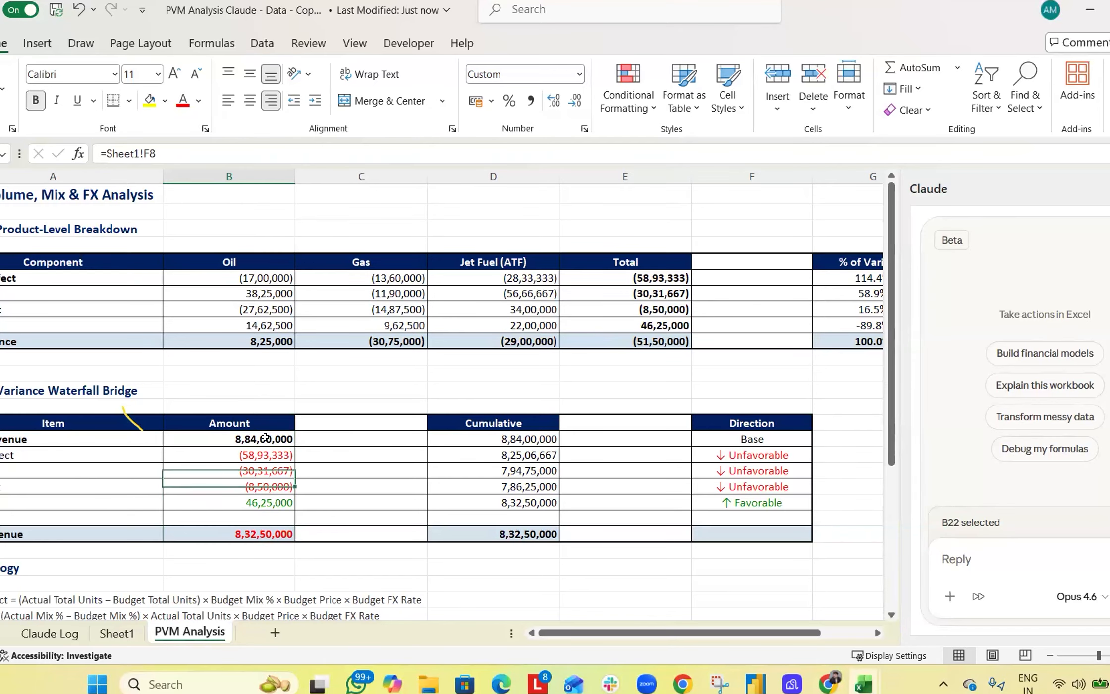
click(247, 535)
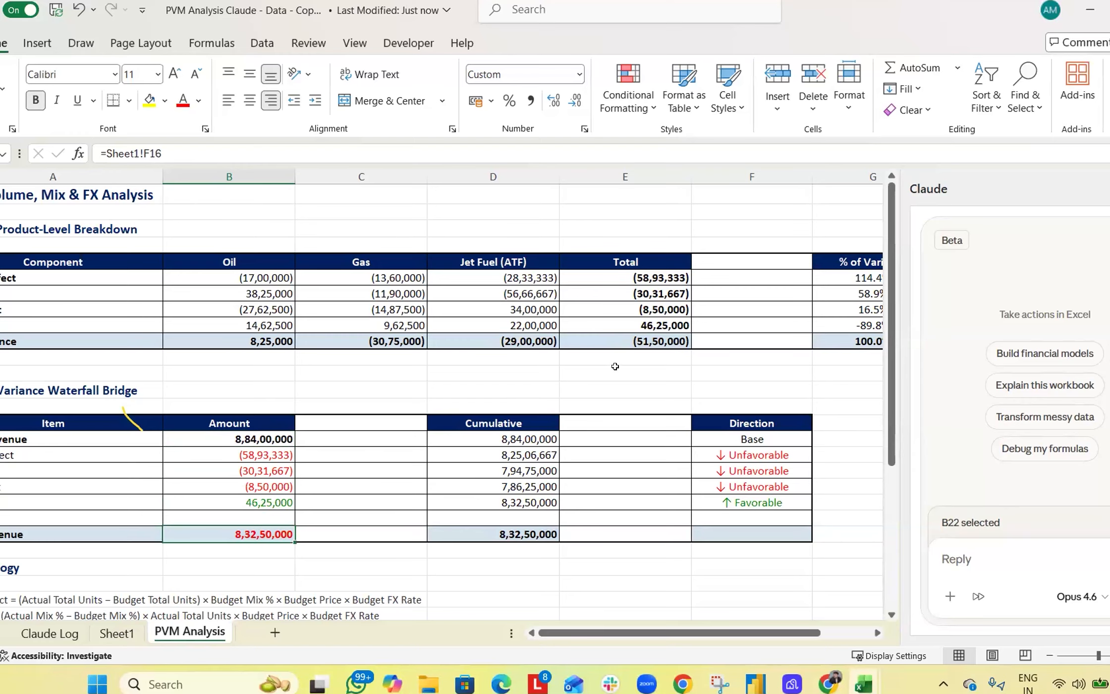
click(625, 336)
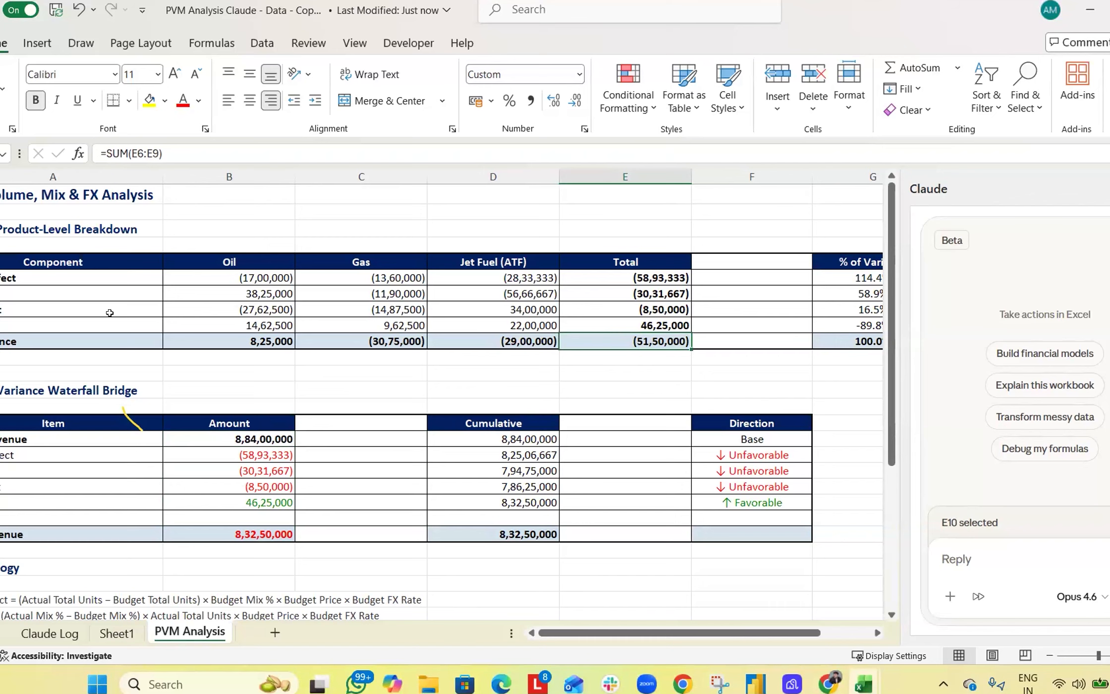
Step: Examine the volume, mix, price and FX effects for Oil, Gas and Jet Fuel in range B6:D9 of the product-level breakdown
click(53, 278)
click(52, 290)
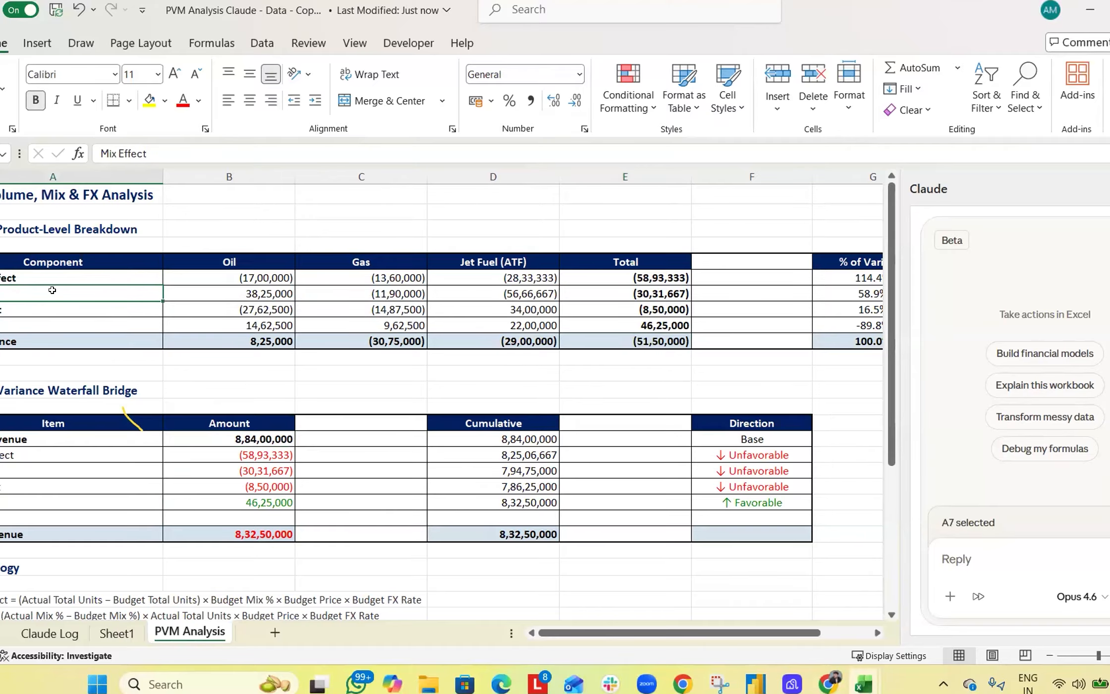
click(35, 316)
click(35, 325)
drag(213, 275, 419, 310)
mouse_move(488, 313)
mouse_down()
mouse_move(495, 322)
mouse_move(476, 318)
mouse_up()
drag(252, 277, 538, 327)
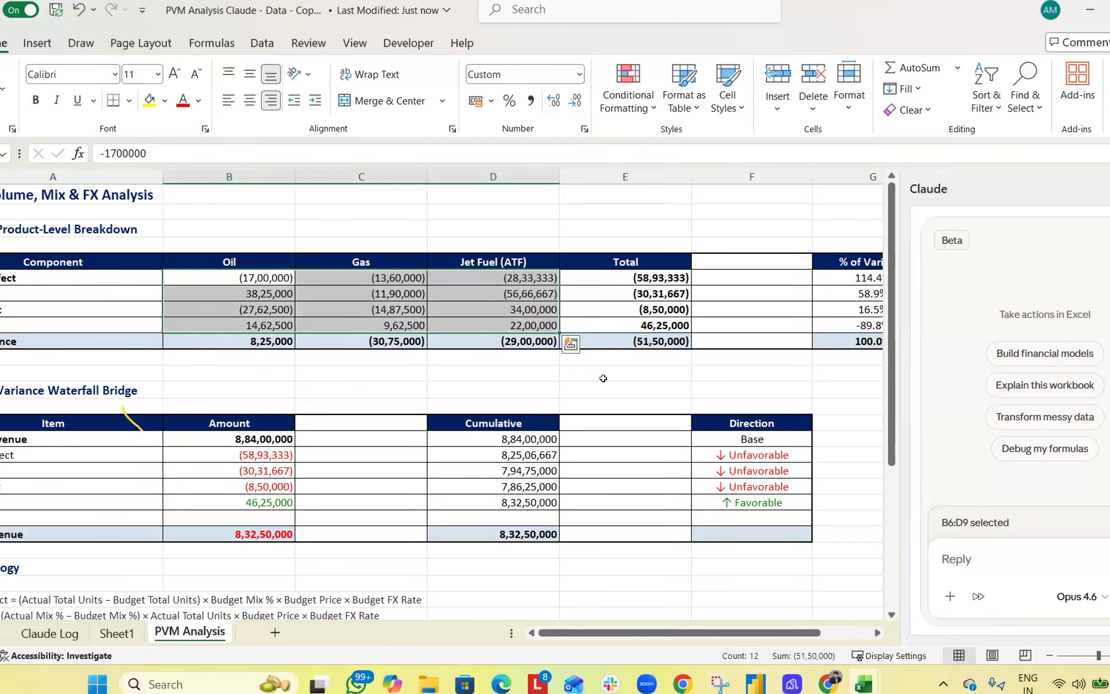
drag(243, 278, 454, 322)
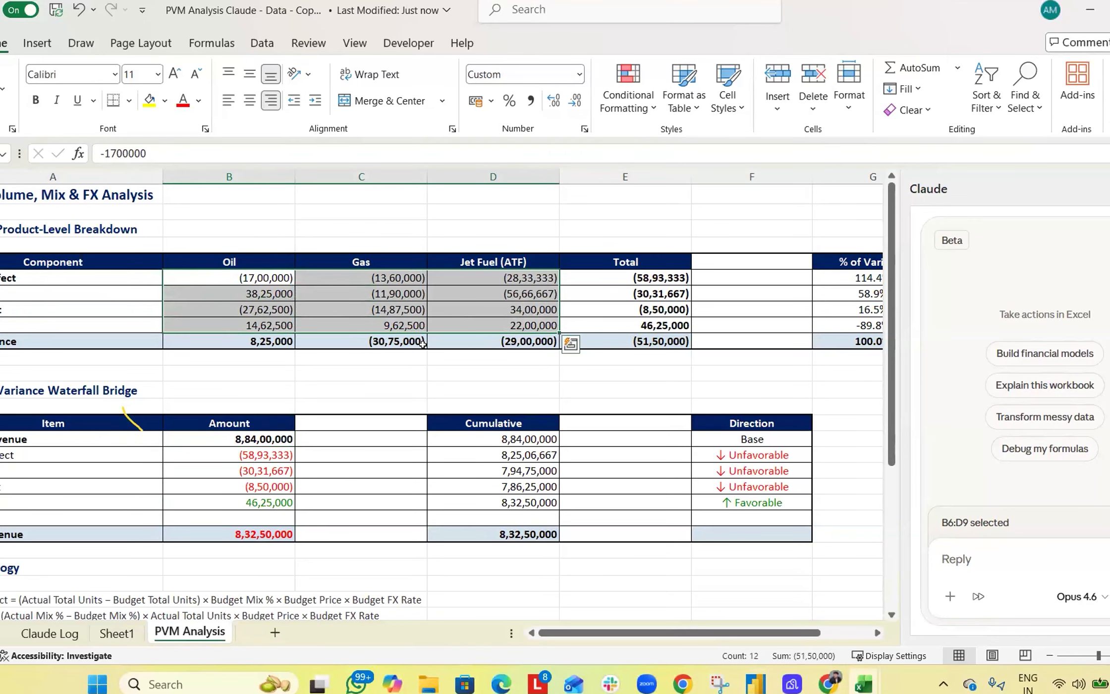